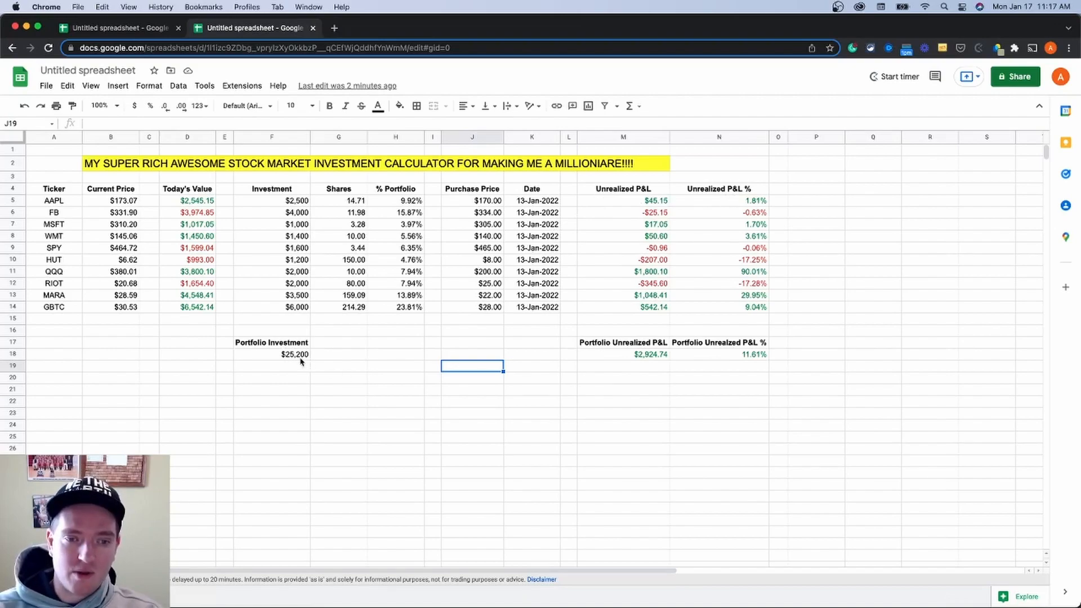
Examine the portfolio investment and unrealized P&L totals below the table in the finished calculator.
drag(291, 344, 293, 354)
drag(598, 345, 745, 353)
click(739, 382)
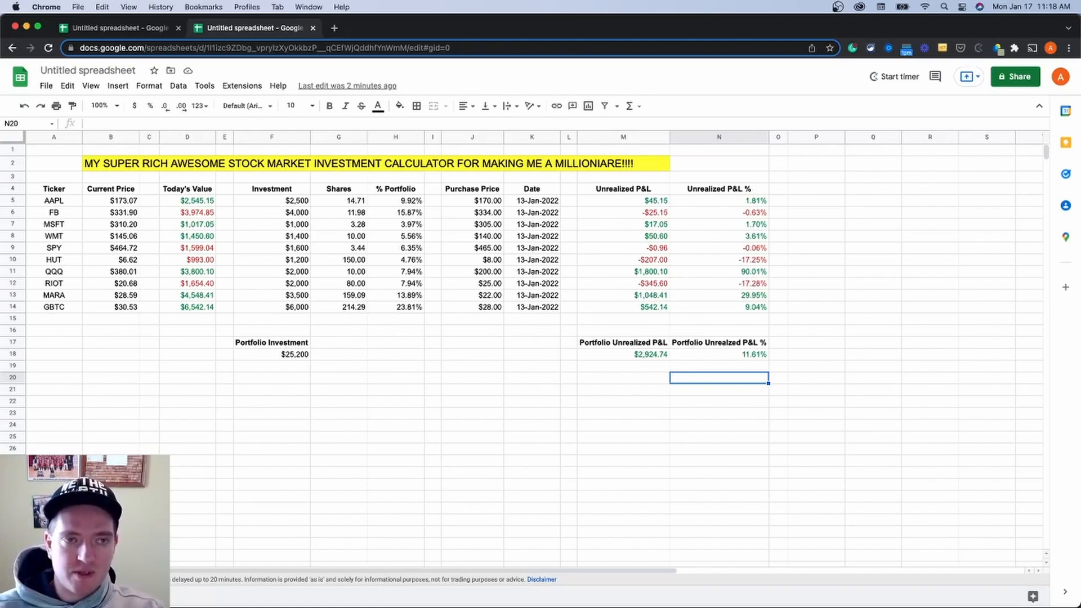
Switch to the spreadsheet that holds only the headers and enter AAPL as the first ticker in A5.
click(137, 32)
drag(618, 231, 609, 221)
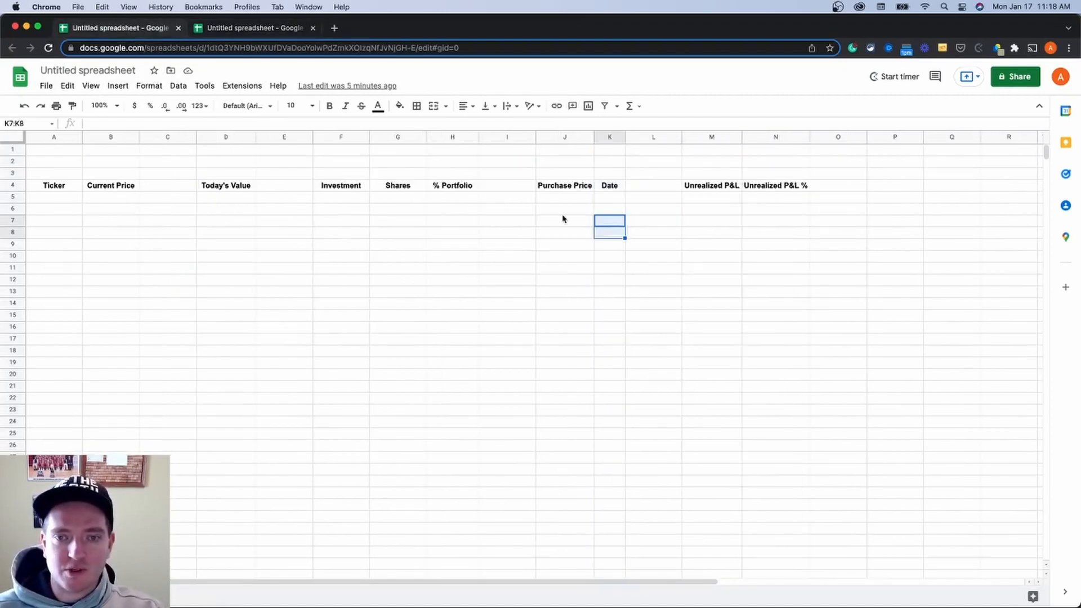
click(583, 200)
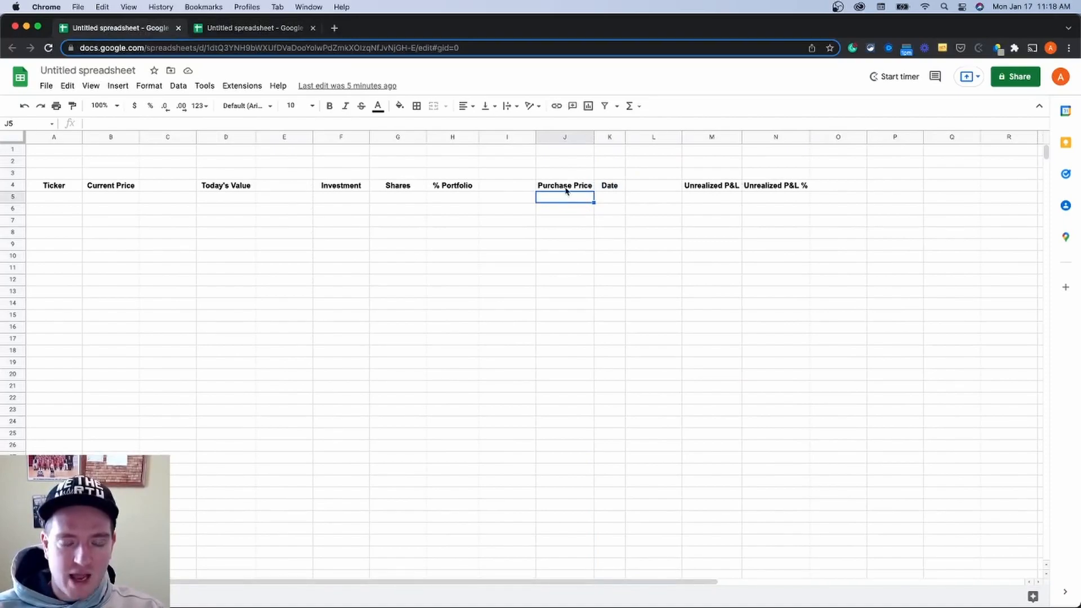
click(68, 199)
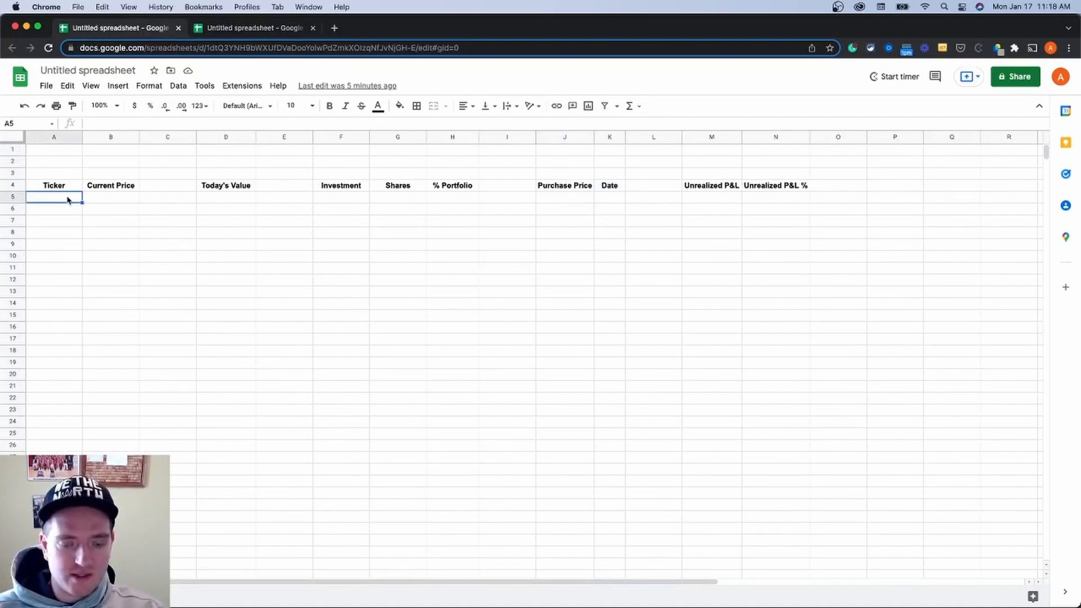
text(A)
key(Return)
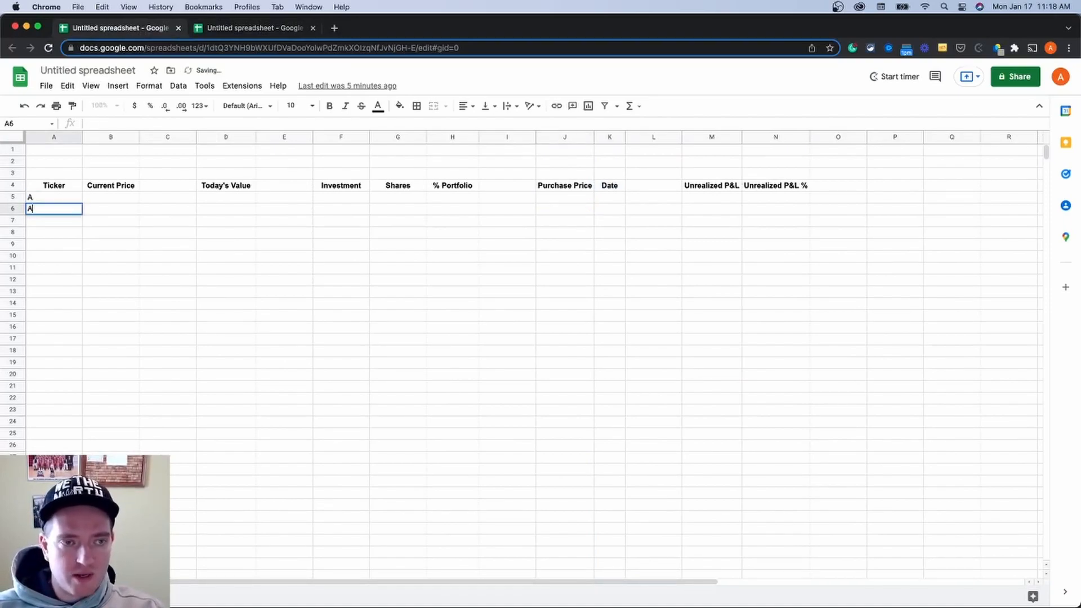
key(Up)
text(AAPL)
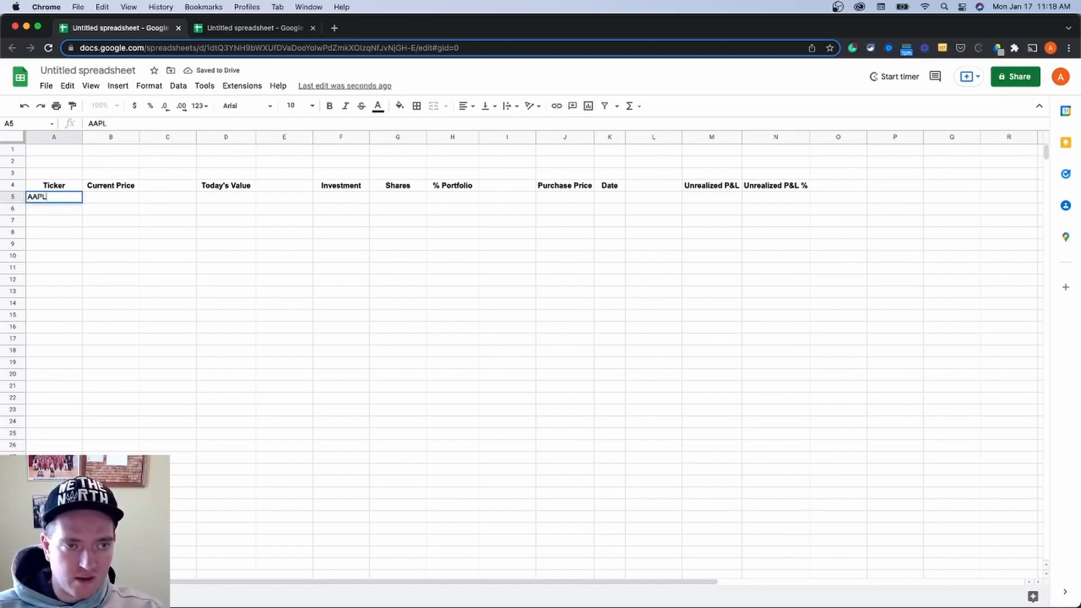
key(Return)
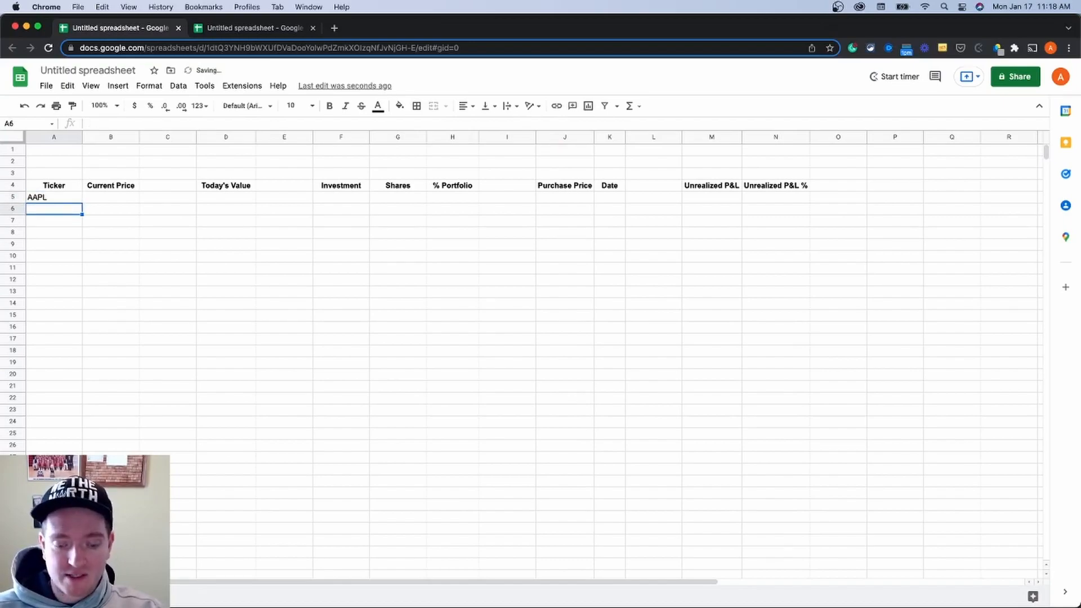
Enter the tickers MSFT, FB and MARA in cells A6 to A8.
text(MSFR)
key(Return)
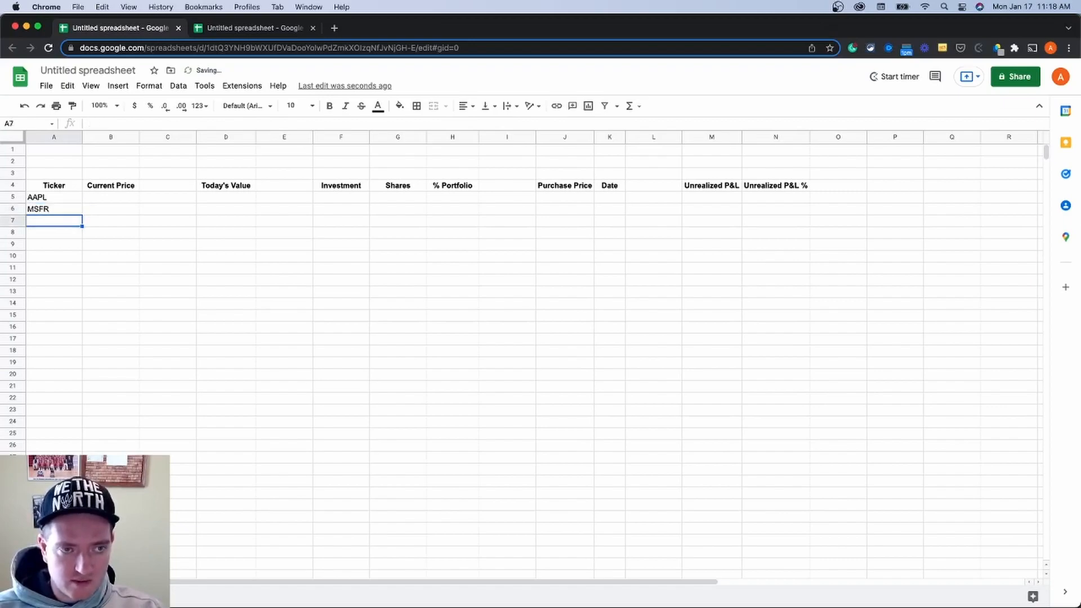
key(Up)
text(MSFT)
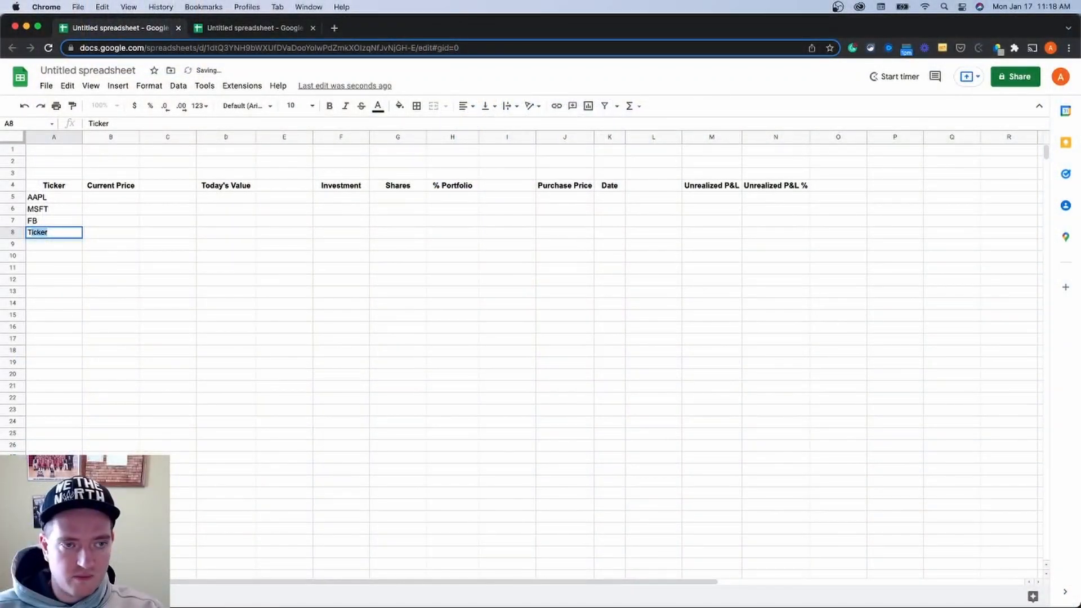
key(BackSpace)
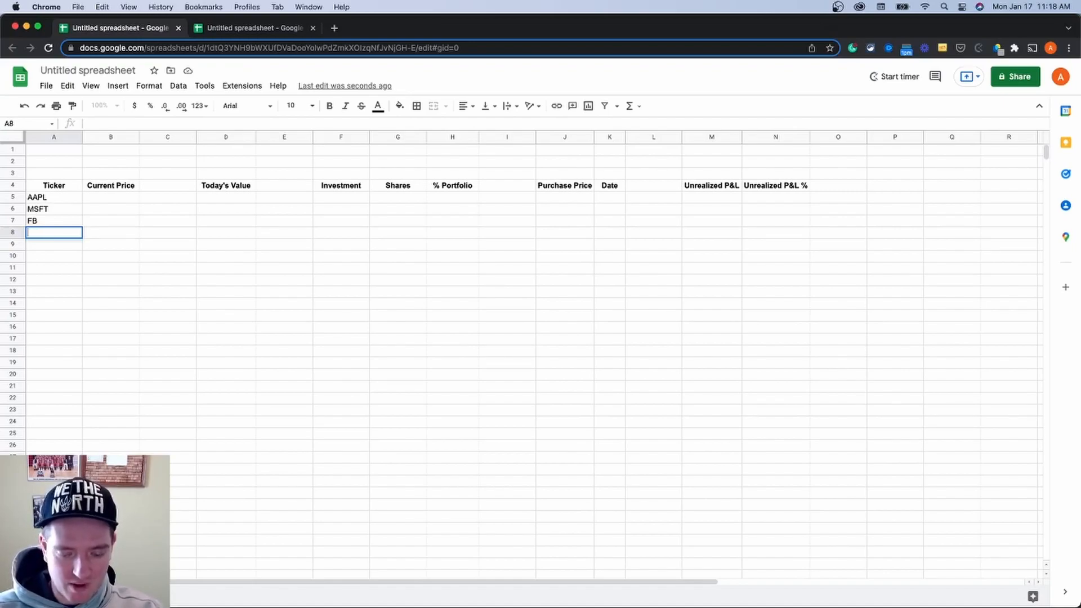
text(MARA)
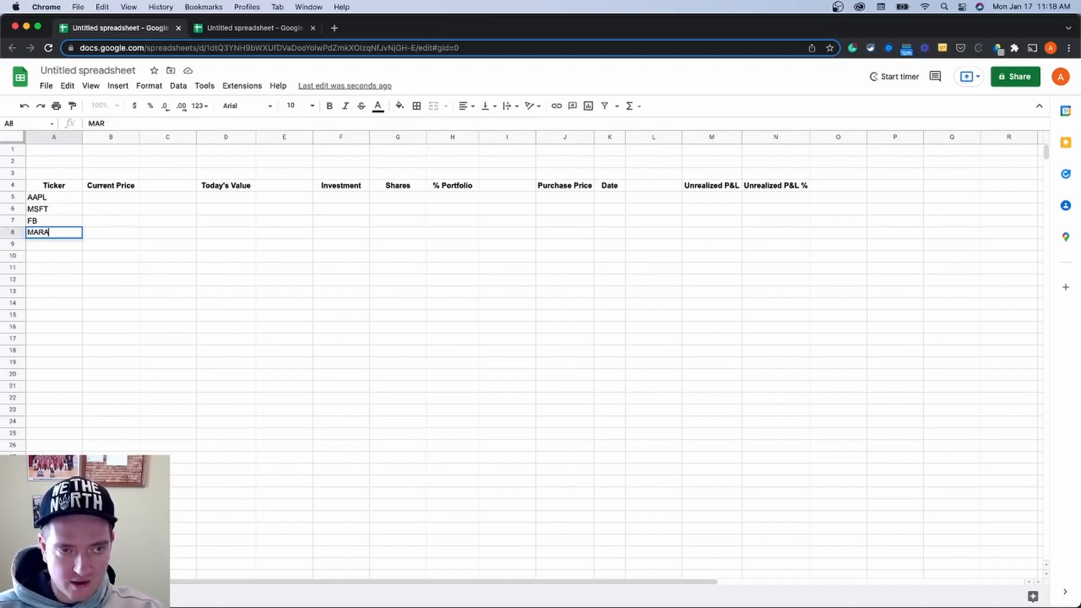
key(Return)
Enter the tickers NKE, WMT, DIS and NIO in cells A9 to A12.
text(NKE)
key(Return)
text(WMT)
key(Return)
text(DIS)
key(Return)
text(RIO)
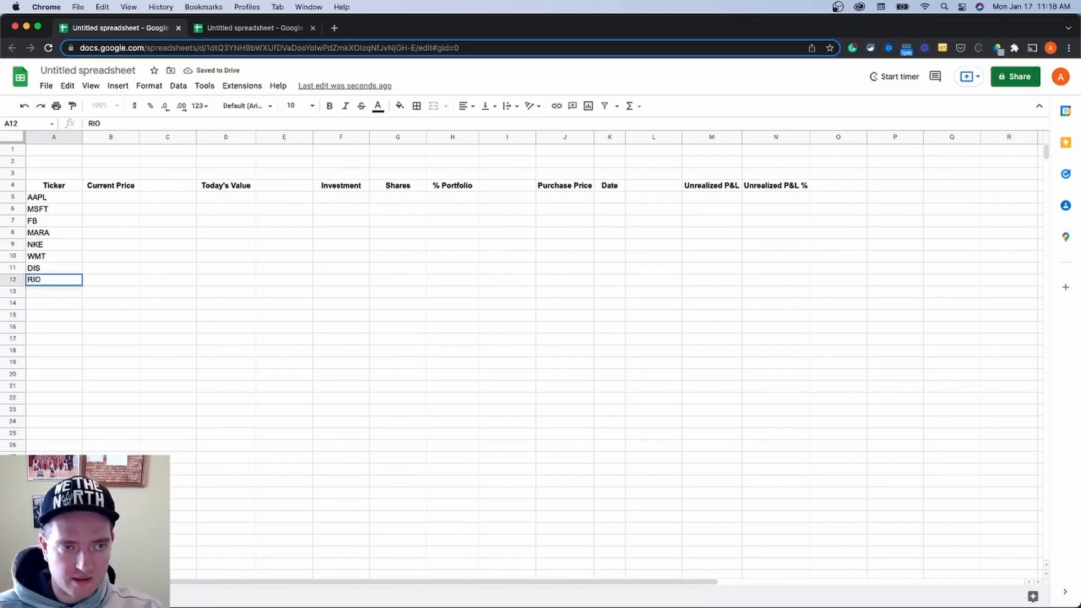
key(BackSpace)
key(BackSpace)
key(BackSpace)
text(NIO)
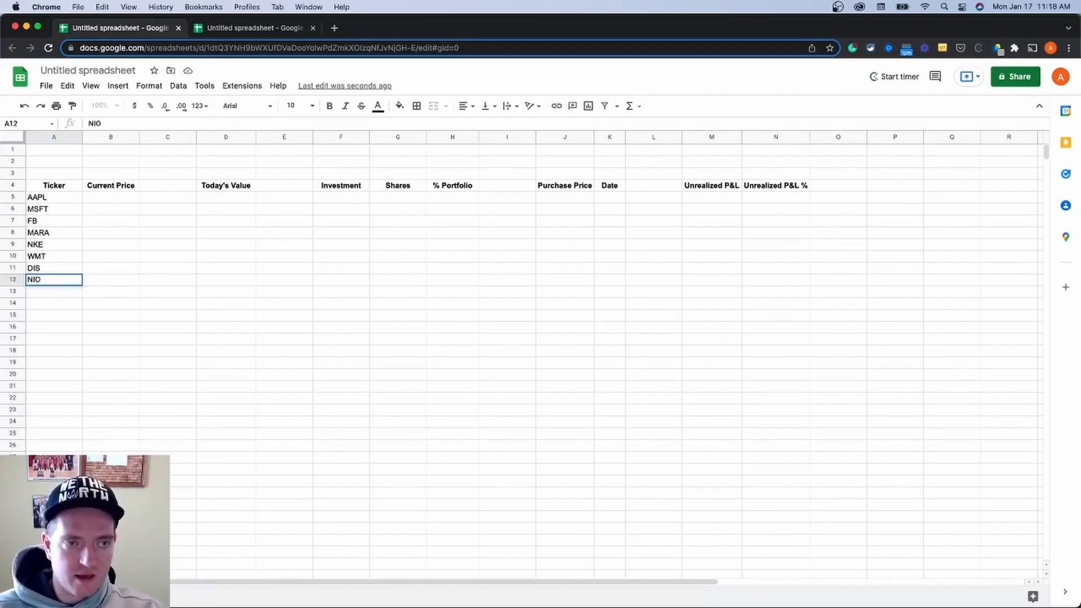
key(Tab)
Enter the formula =GOOGLEFINANCE(A5) in B5 to get the current price of AAPL.
key(Up)
key(Up)
key(Up)
key(Up)
key(Up)
key(Up)
key(Up)
key(Up)
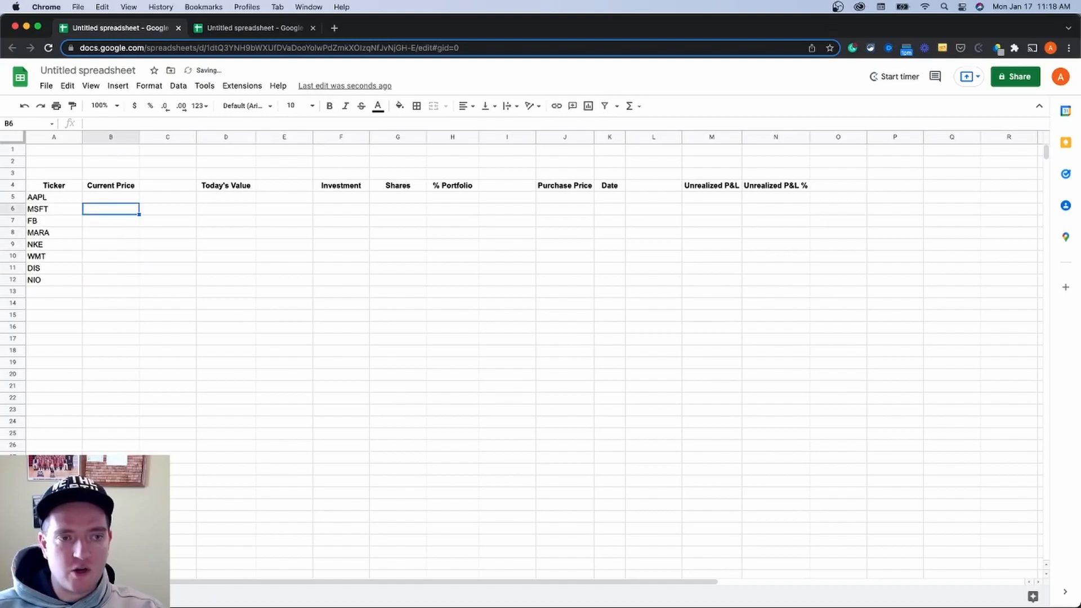
key(Down)
text(=GOOGL)
click(113, 213)
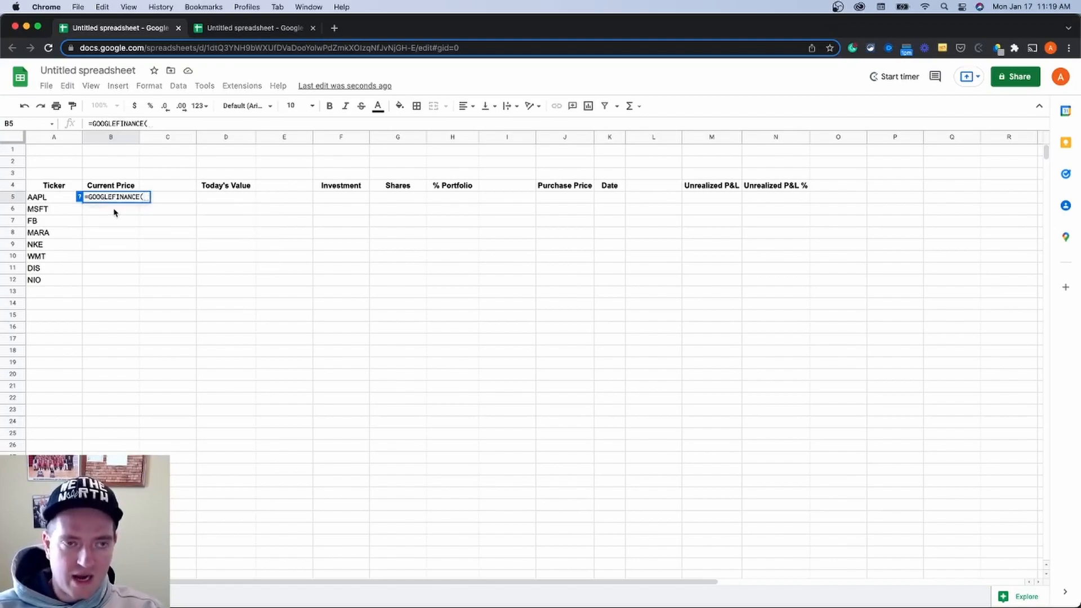
click(55, 198)
text())
key(Return)
Format B5:B12 as currency and fill the price formula from B5 down to B12.
text(\)
drag(119, 197, 118, 281)
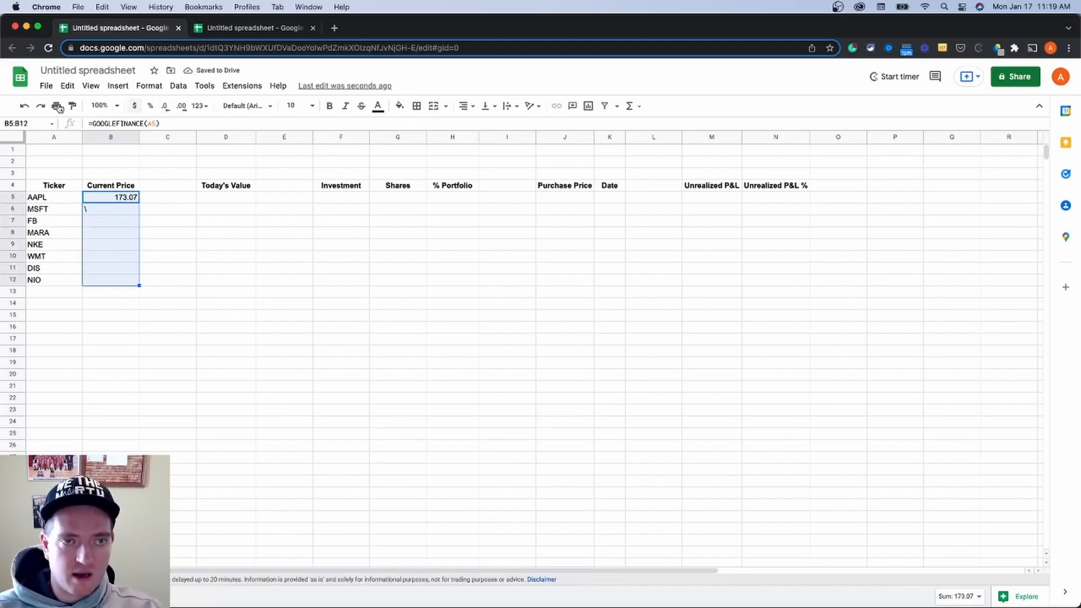
click(138, 111)
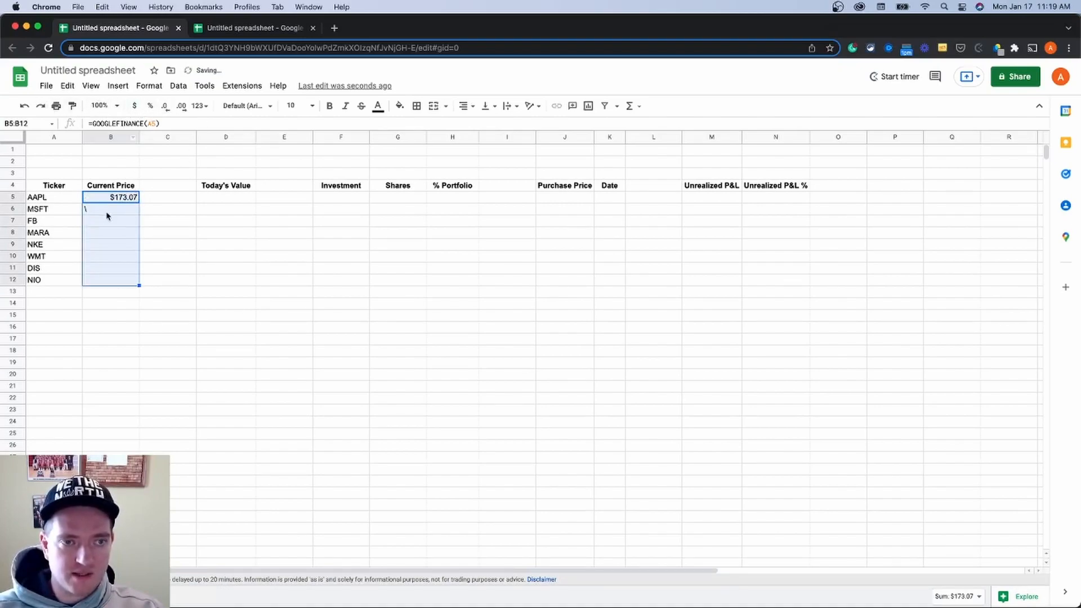
click(127, 200)
drag(139, 201, 135, 283)
Narrow the empty spacer columns C and E on both sides of Today's Value.
click(186, 137)
drag(195, 137, 160, 140)
click(189, 200)
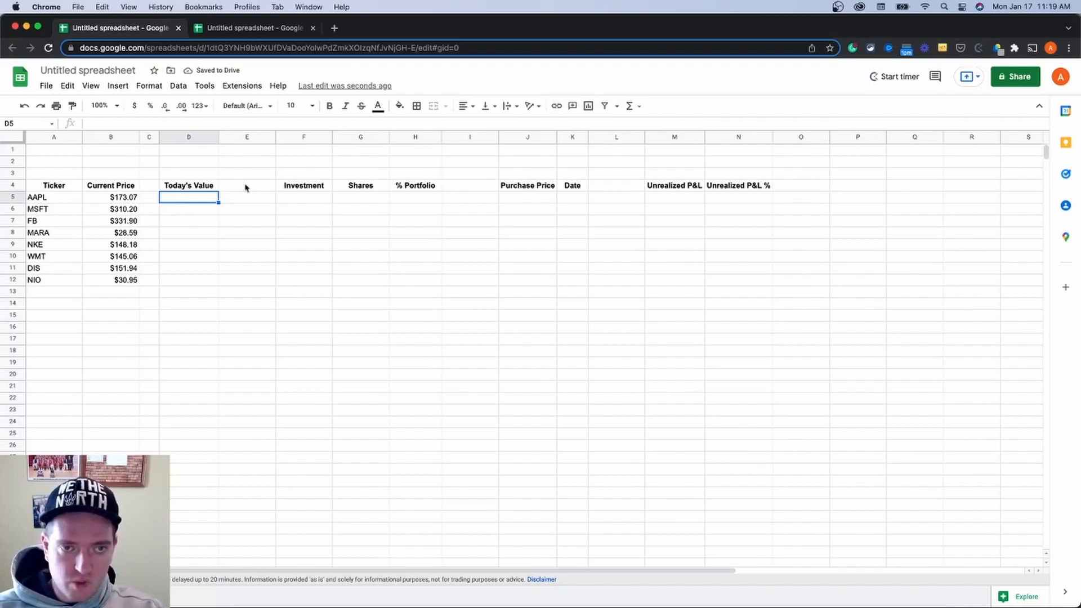
drag(275, 140, 235, 140)
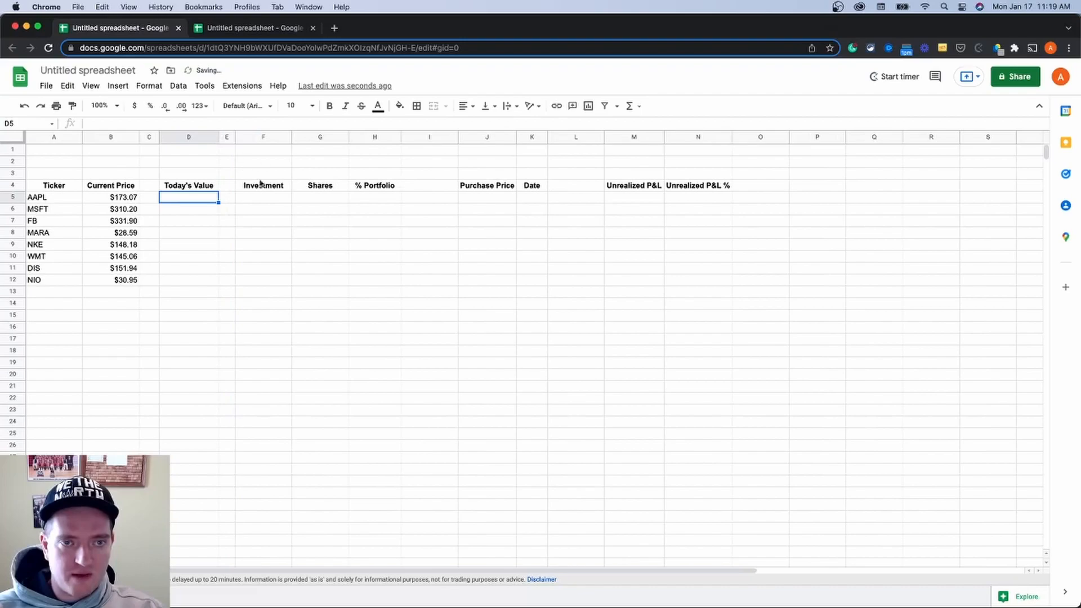
Fill the Investment cells F5:F12 with 1000, formatted as currency without decimals.
click(269, 198)
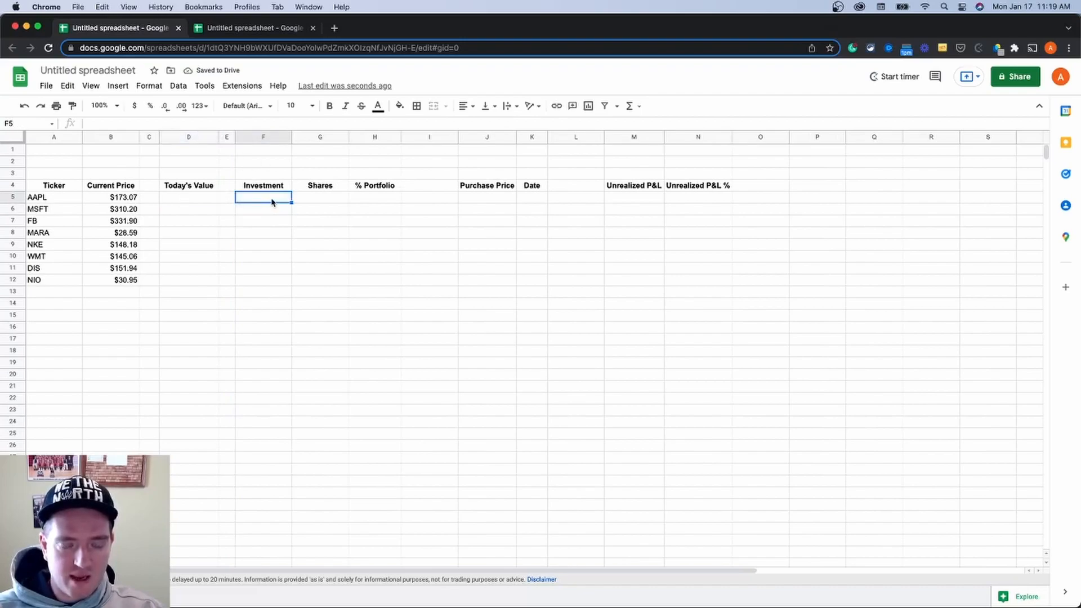
text(1000)
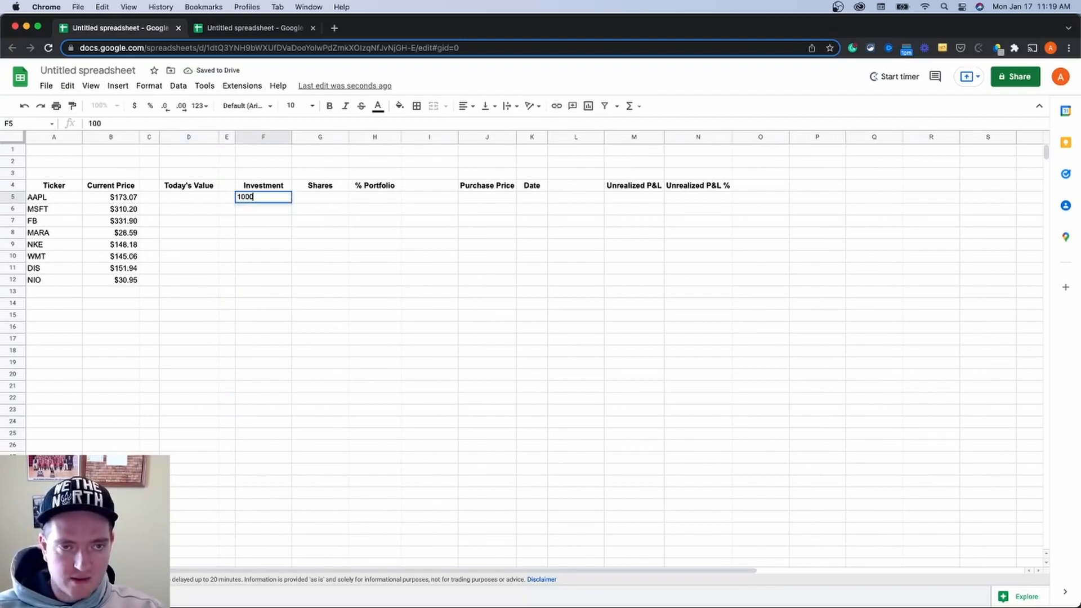
key(Return)
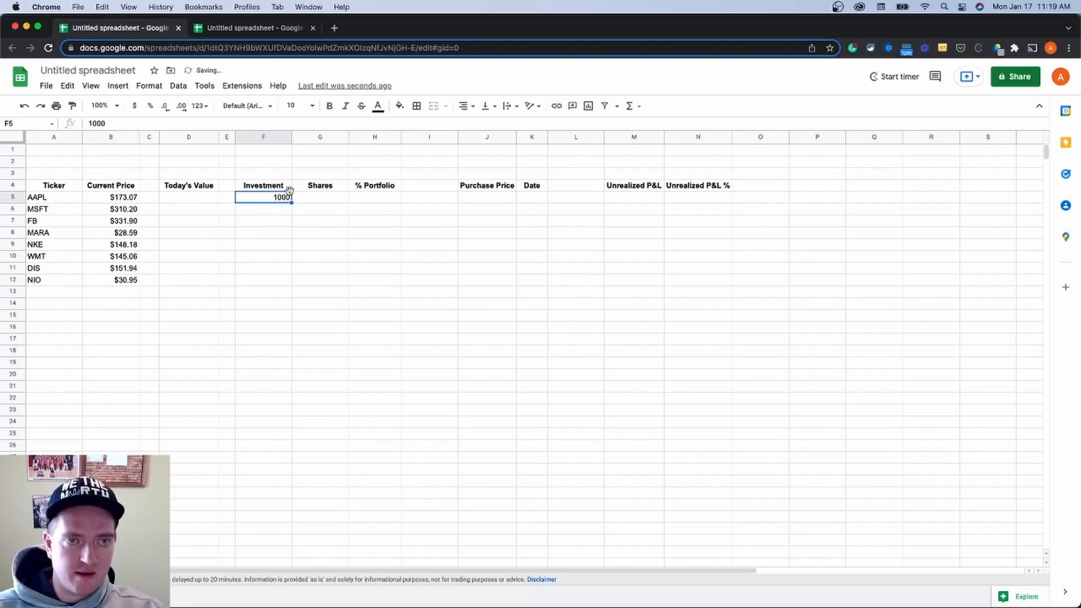
click(134, 107)
drag(292, 202, 280, 282)
click(167, 107)
click(167, 108)
Enter the purchase prices 170, 300 and 340 for AAPL, MSFT and FB in J5:J7.
click(313, 198)
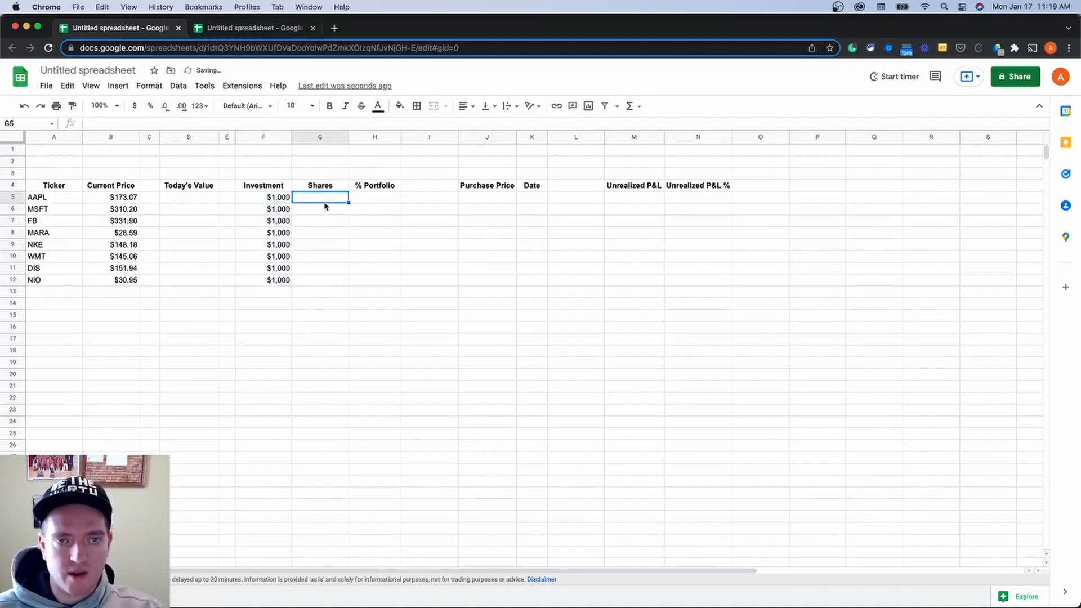
click(385, 201)
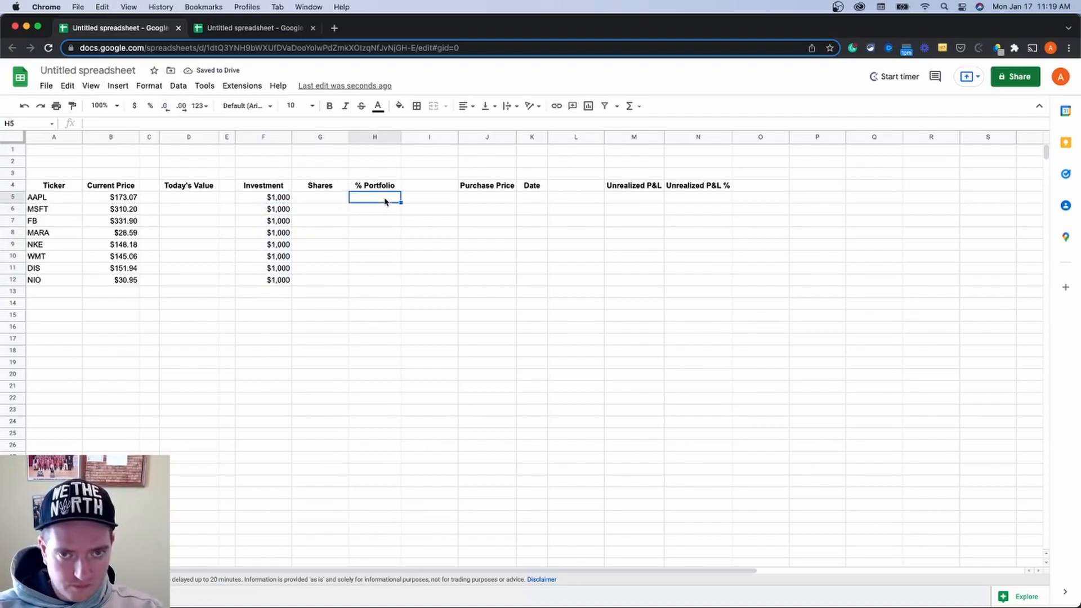
click(476, 201)
text(170)
key(Return)
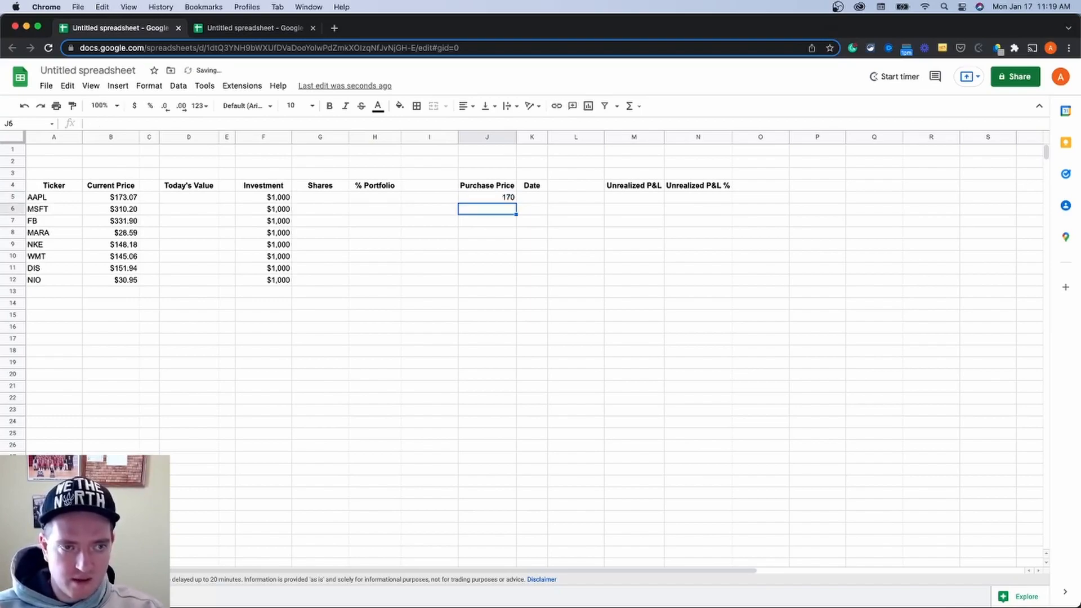
text(300)
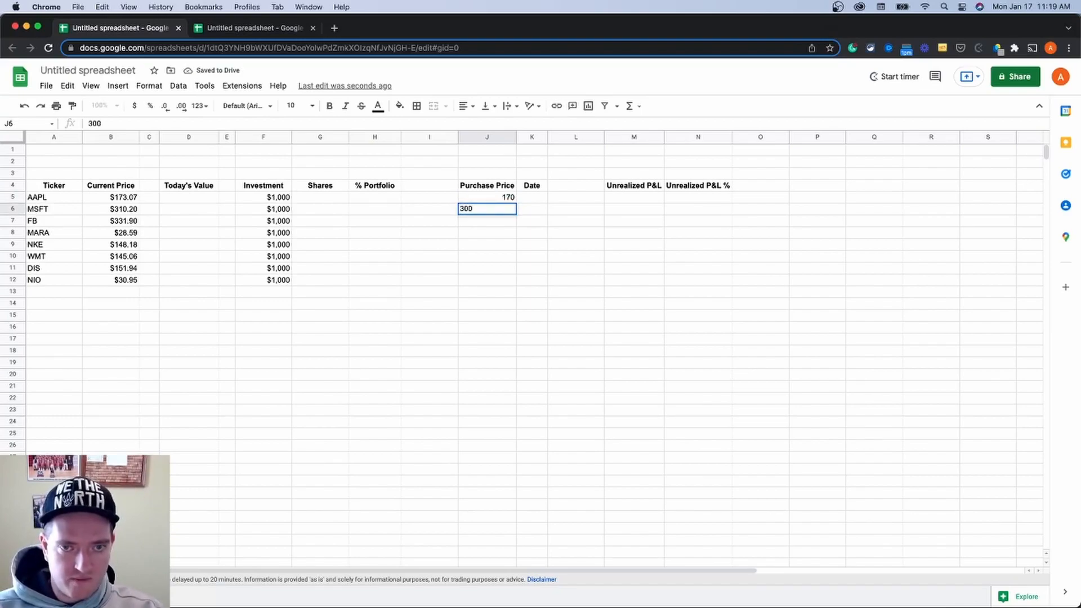
key(Return)
text(340)
key(Return)
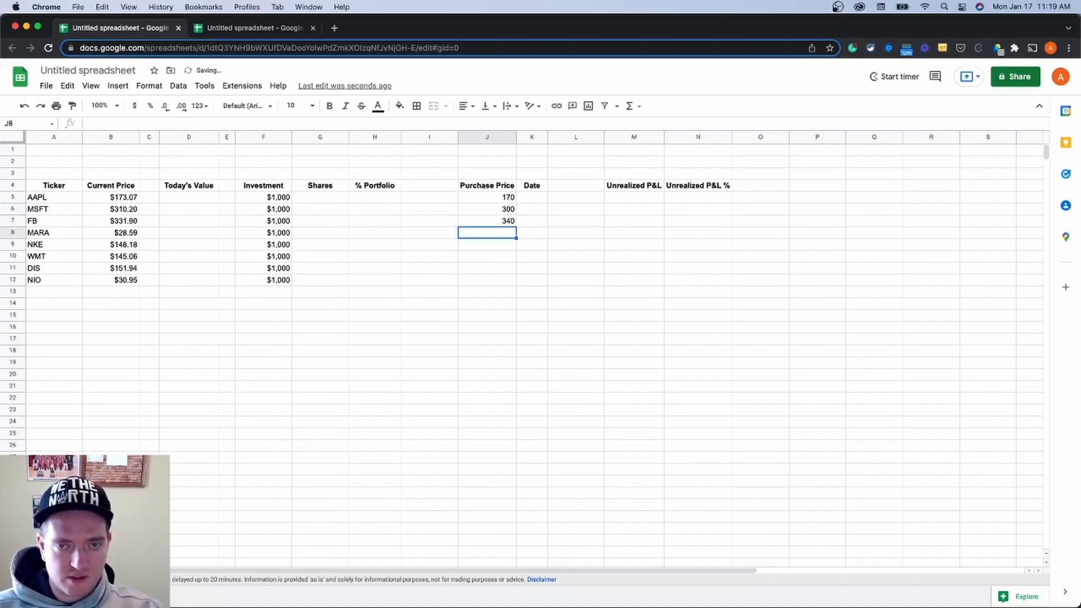
Enter the purchase prices 29, 150, 140, 160 and 25 for MARA through NIO in J8:J12.
text(29)
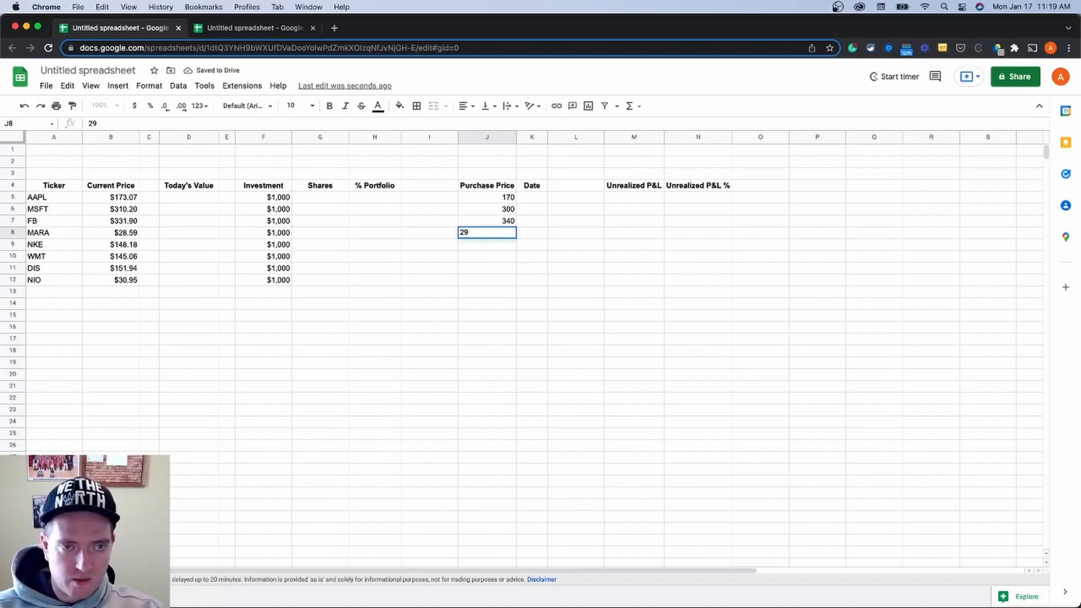
key(Return)
text(150)
key(Return)
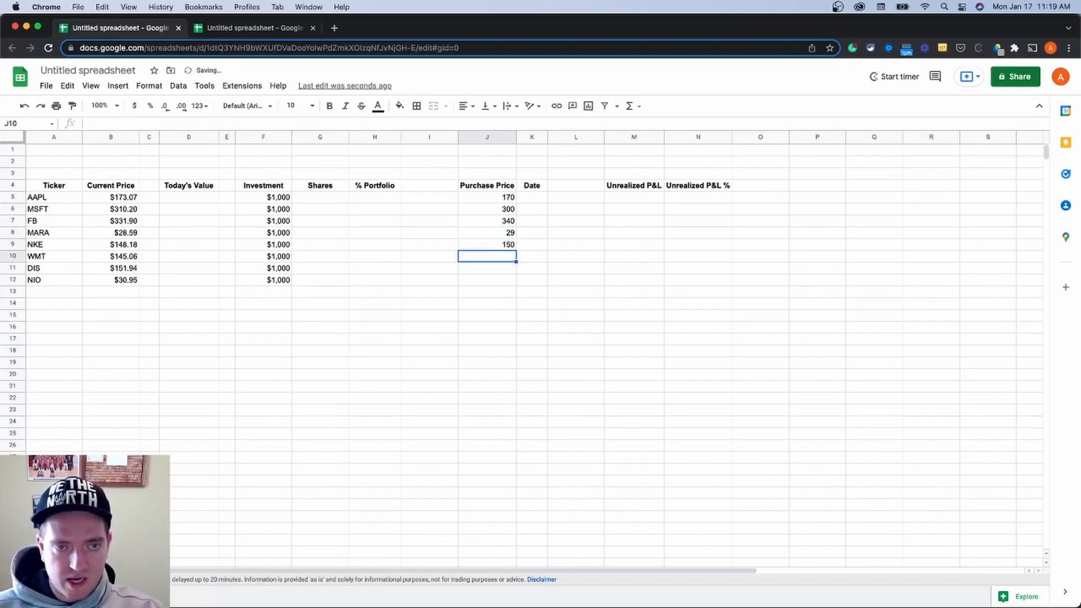
text(140)
key(Return)
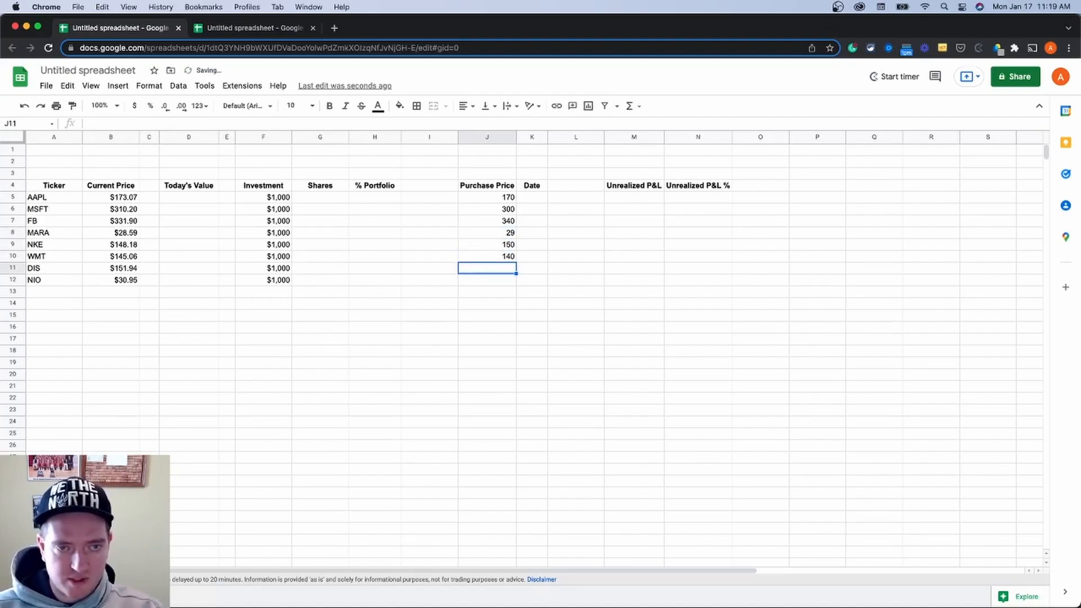
text(160)
key(Return)
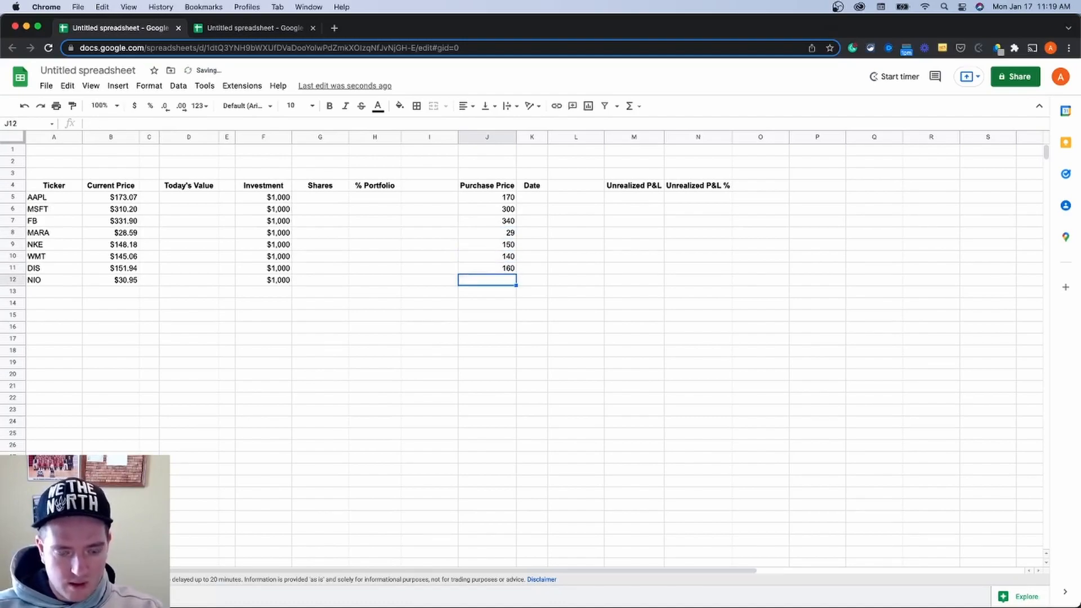
text(25)
key(Up)
Enter the AAPL purchase date Jan 13 2022 in Date cell K5.
key(Up)
key(Up)
key(Up)
key(Up)
key(Up)
key(Up)
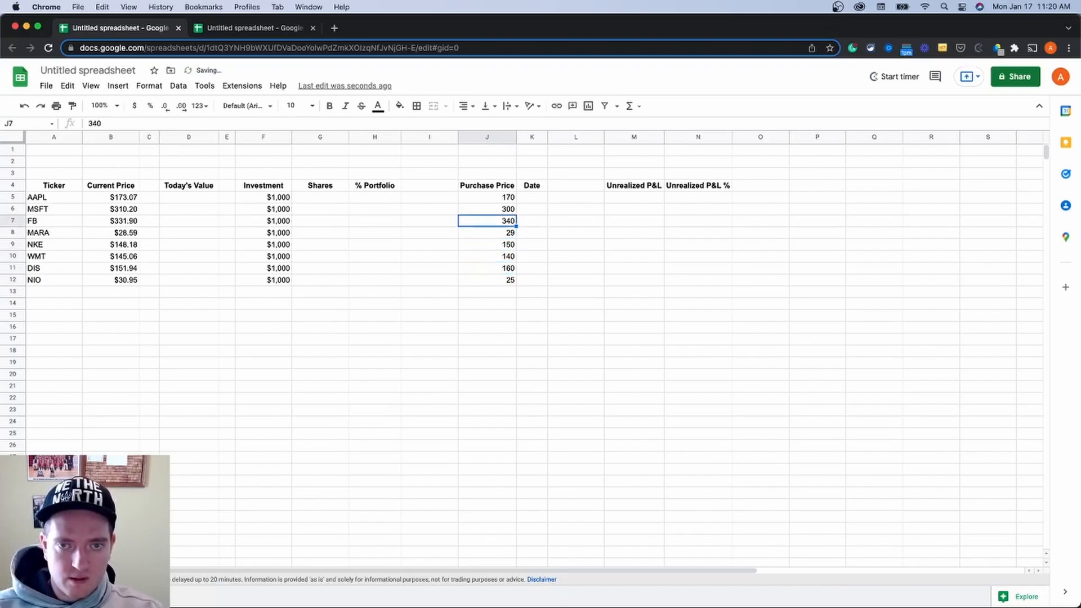
key(Right)
text(Jn)
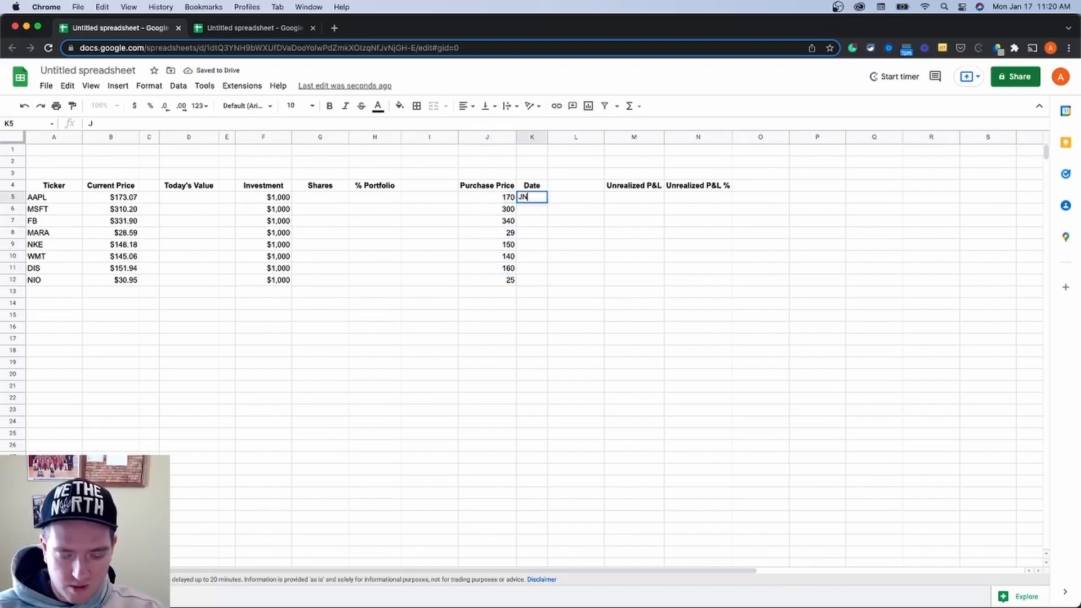
key(BackSpace)
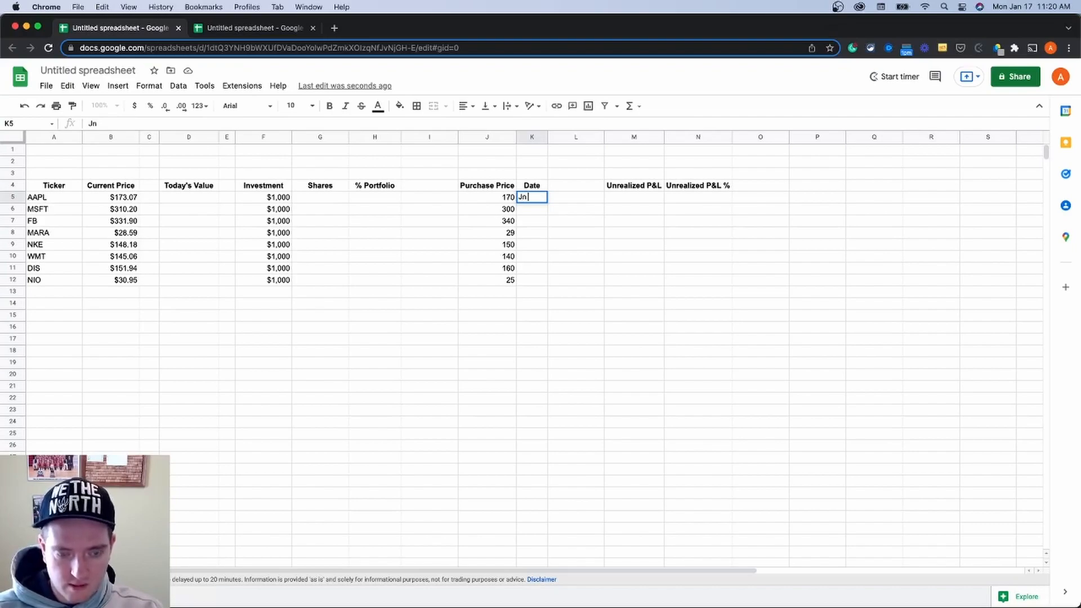
text(an )
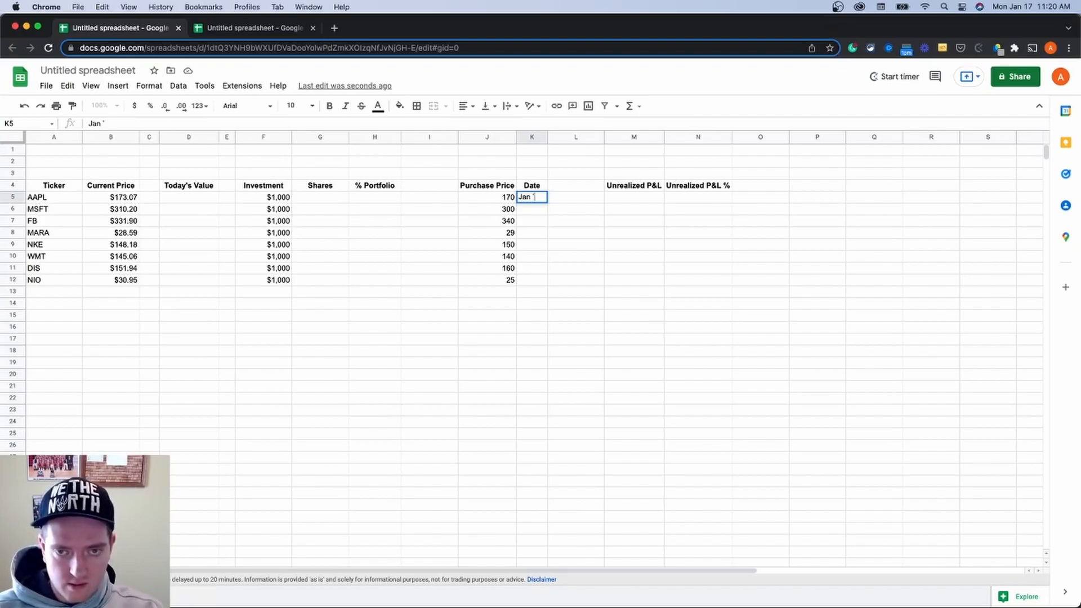
text(13 2022)
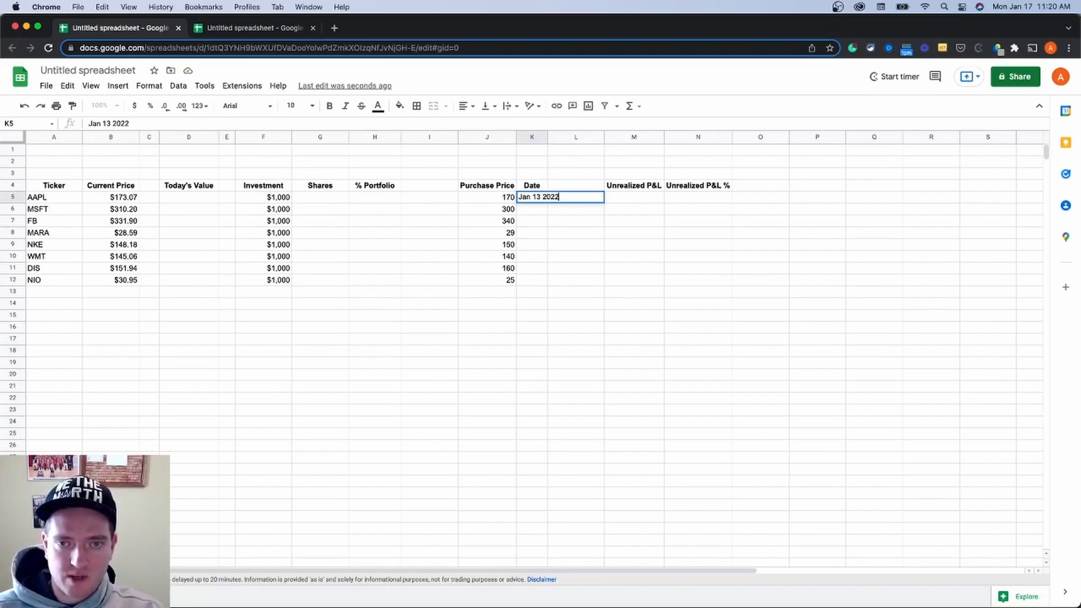
key(Return)
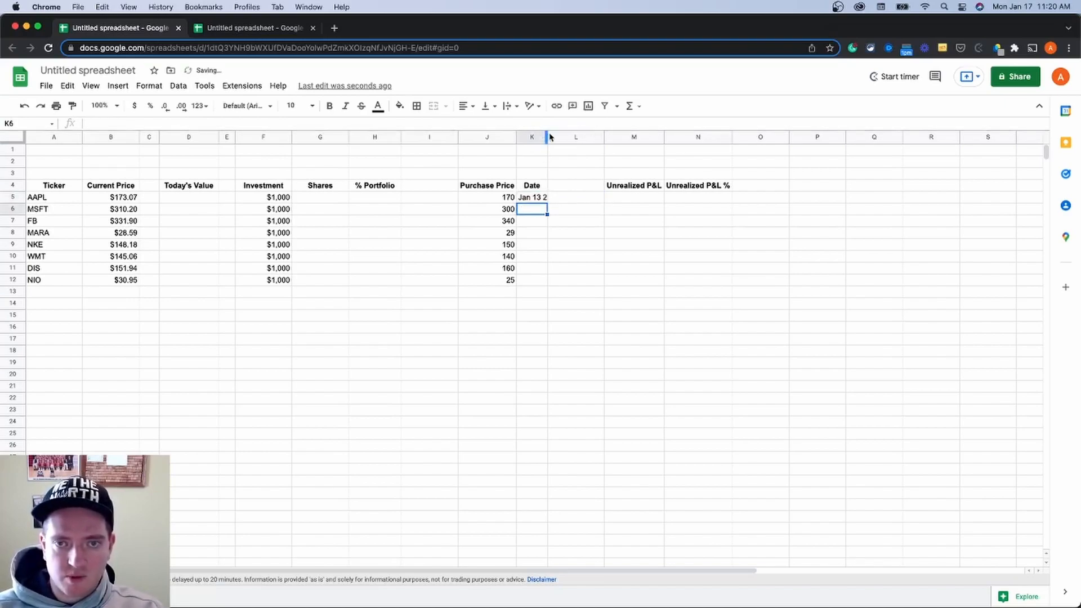
Widen the Date column K and format K5 in the day-month-year style of 26-Sep-2008.
drag(547, 136, 562, 136)
right_click(543, 198)
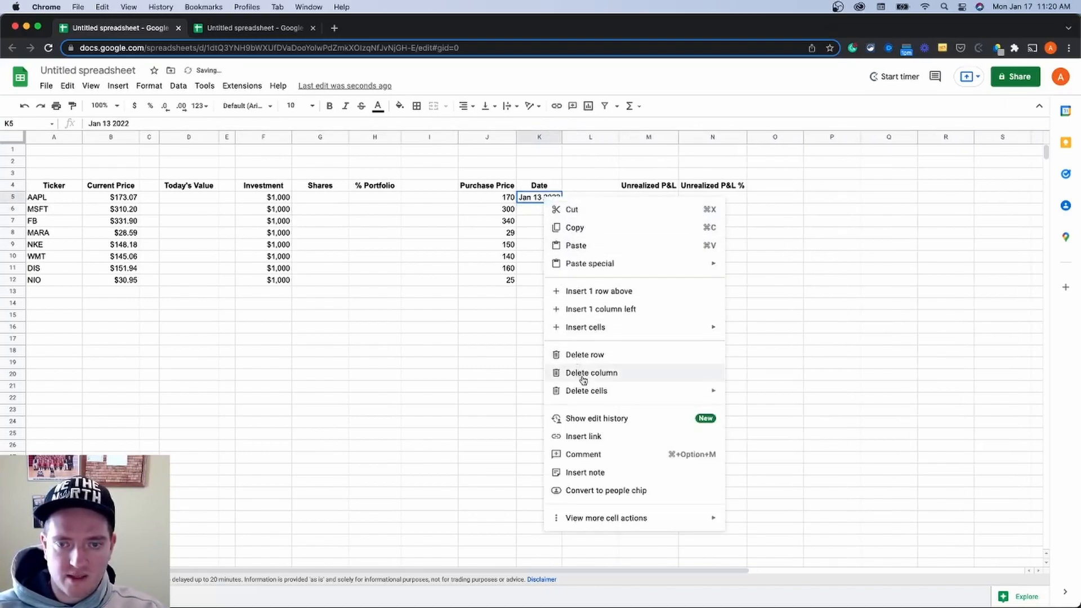
click(200, 105)
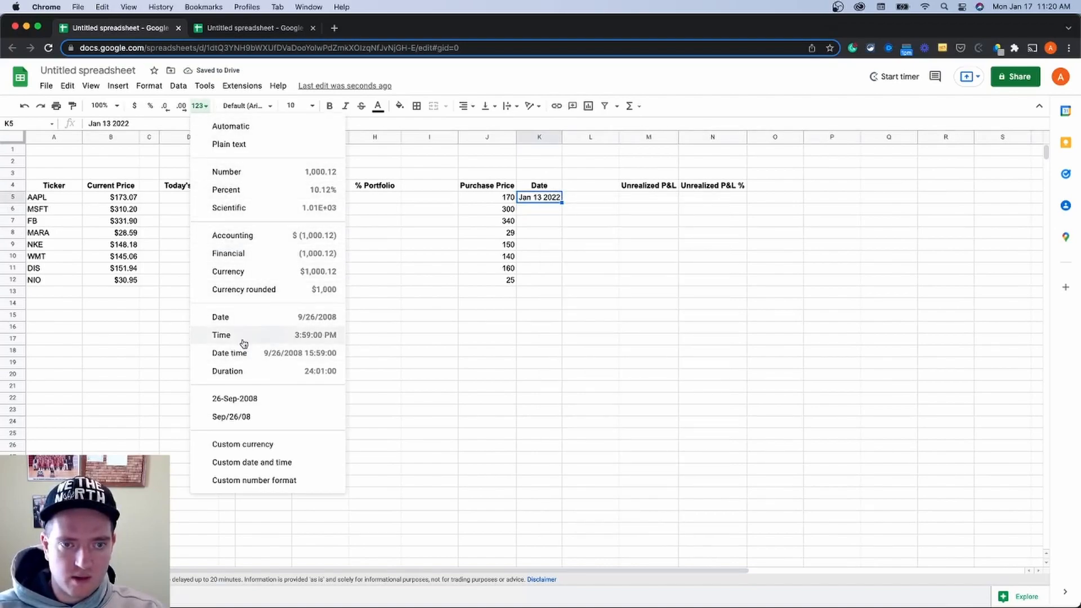
click(241, 399)
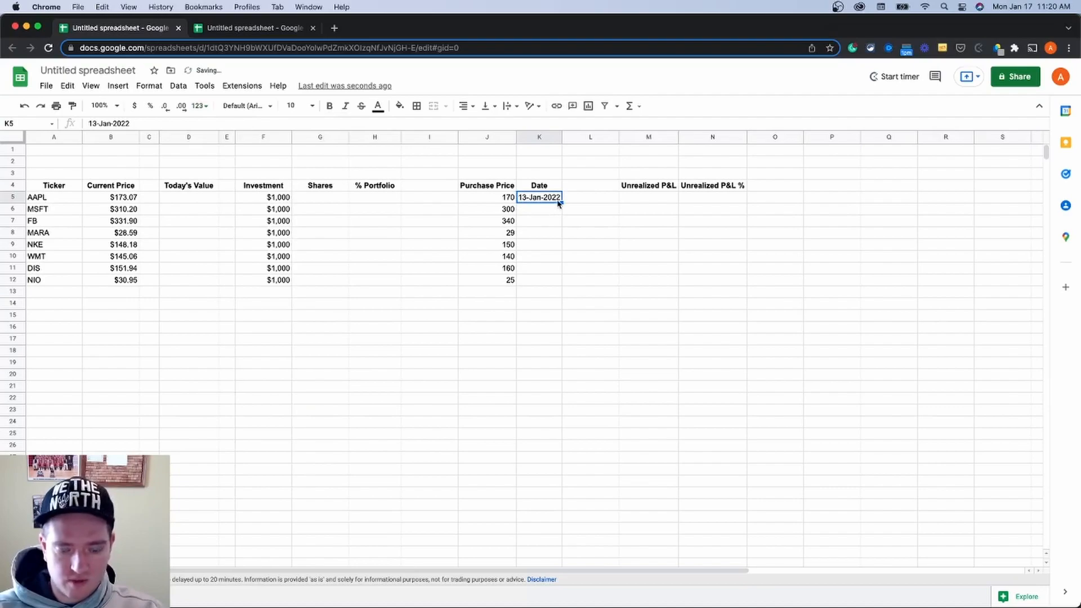
Repeat the 13-Jan-2022 date down the Date column through K11 and narrow the empty column L.
drag(560, 202, 536, 282)
key(super+z)
drag(620, 137, 577, 138)
Format the purchase prices J5:J12 as currency and enter the date 13-Jan-2022 for NIO in K12.
drag(492, 198, 483, 285)
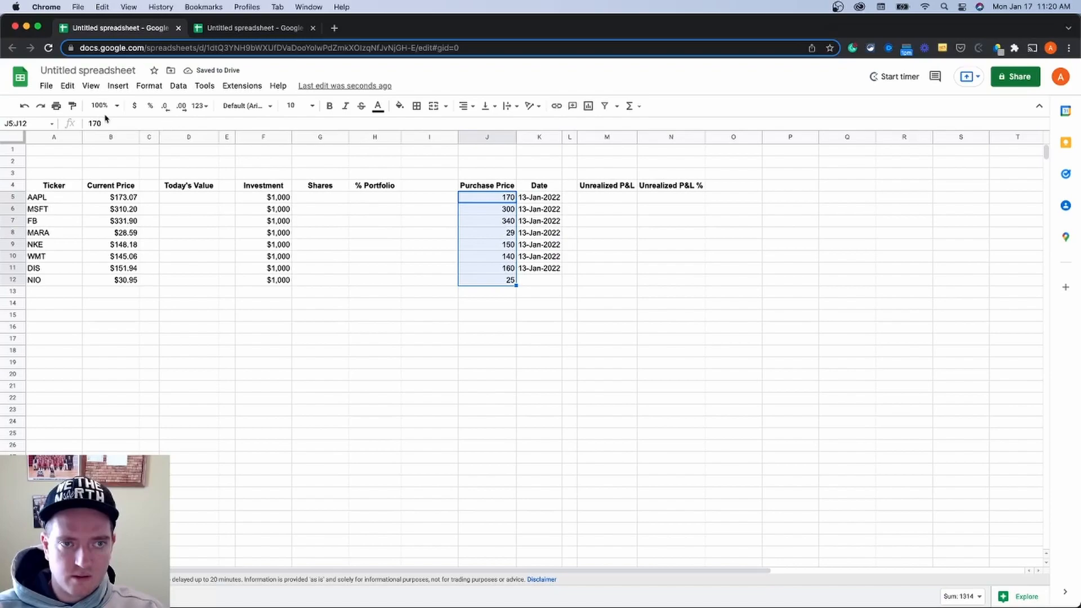
click(131, 105)
click(546, 271)
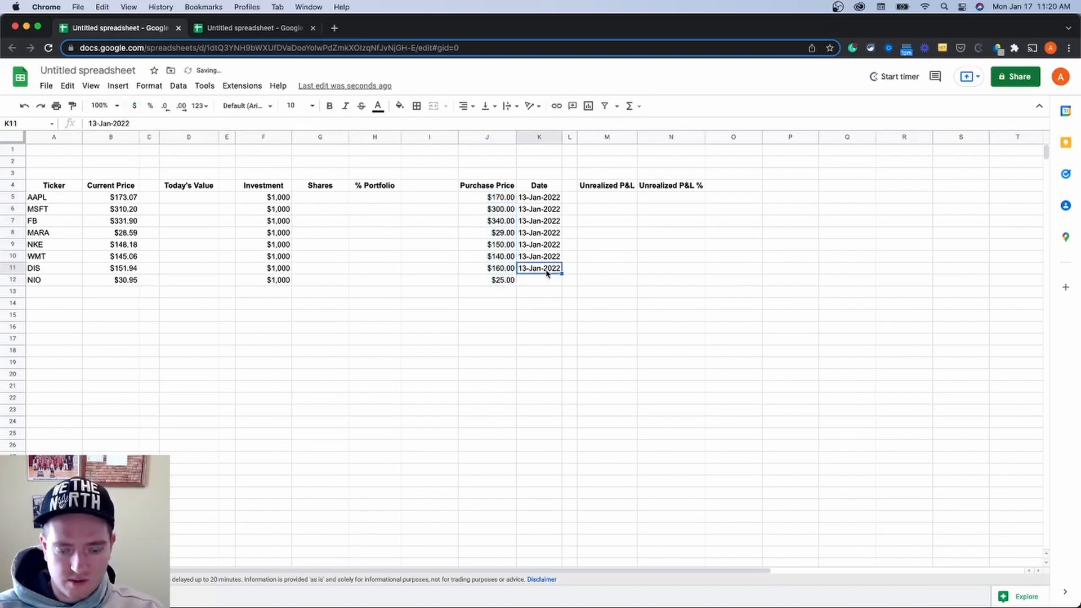
click(535, 280)
text(13-Jan-2022)
click(442, 242)
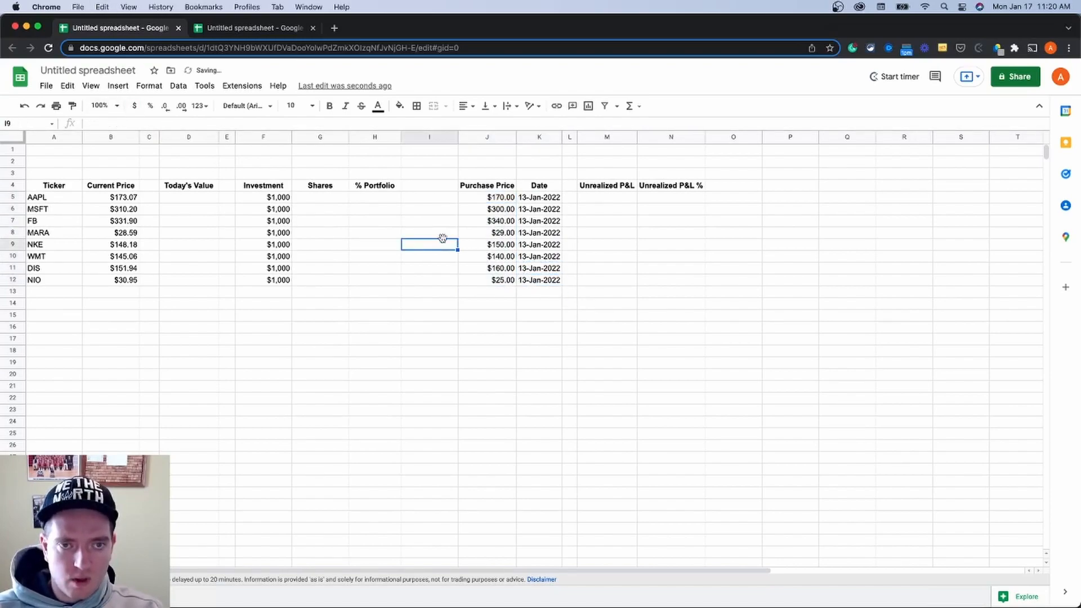
Set the investments for MSFT, FB and MARA in F6:F8 to 2000, 500 and 1500.
click(275, 198)
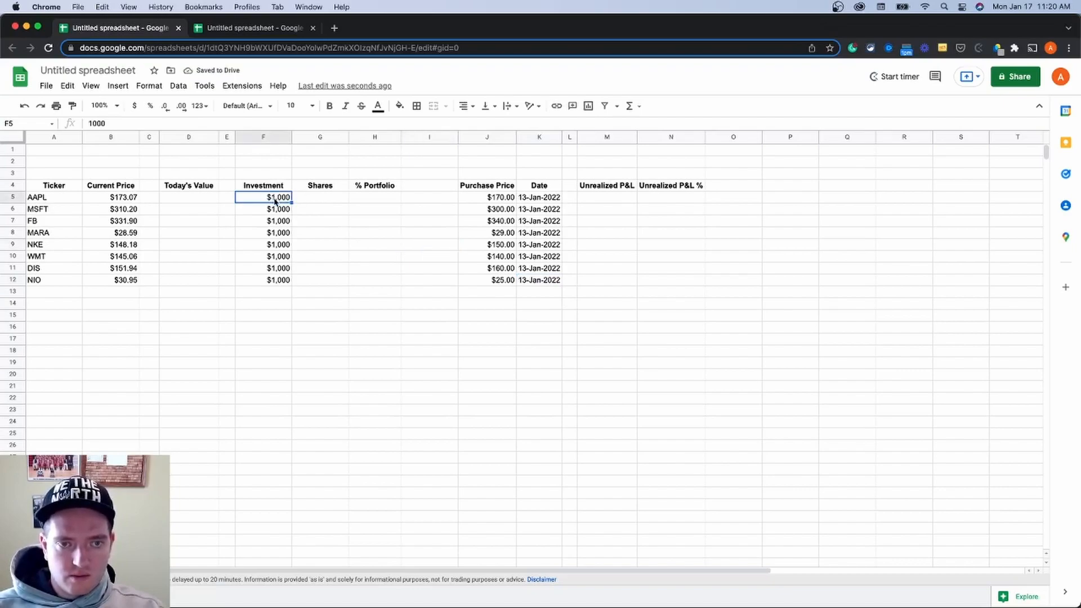
click(274, 209)
text(2,00)
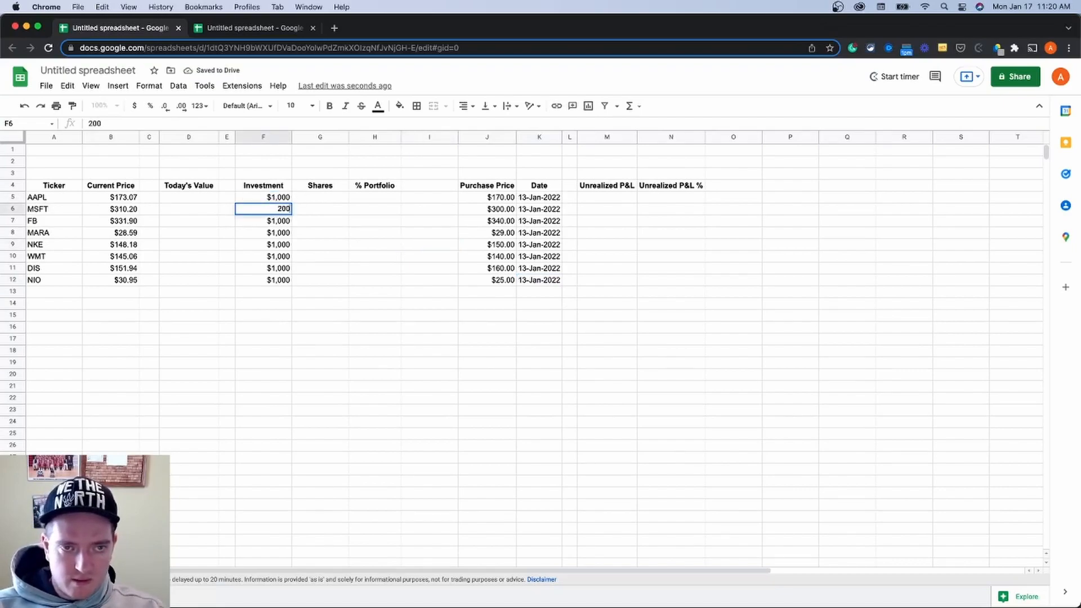
text(0)
key(Return)
text(500)
key(Return)
key(Up)
key(Down)
text(1500)
key(Return)
Set the investments for NKE, WMT, DIS and NIO in F9:F12 to 4000, 2500, 3200 and 1600.
text(400)
key(Return)
key(Up)
key(Return)
text(0)
key(Return)
text(2500)
key(Return)
text(3200)
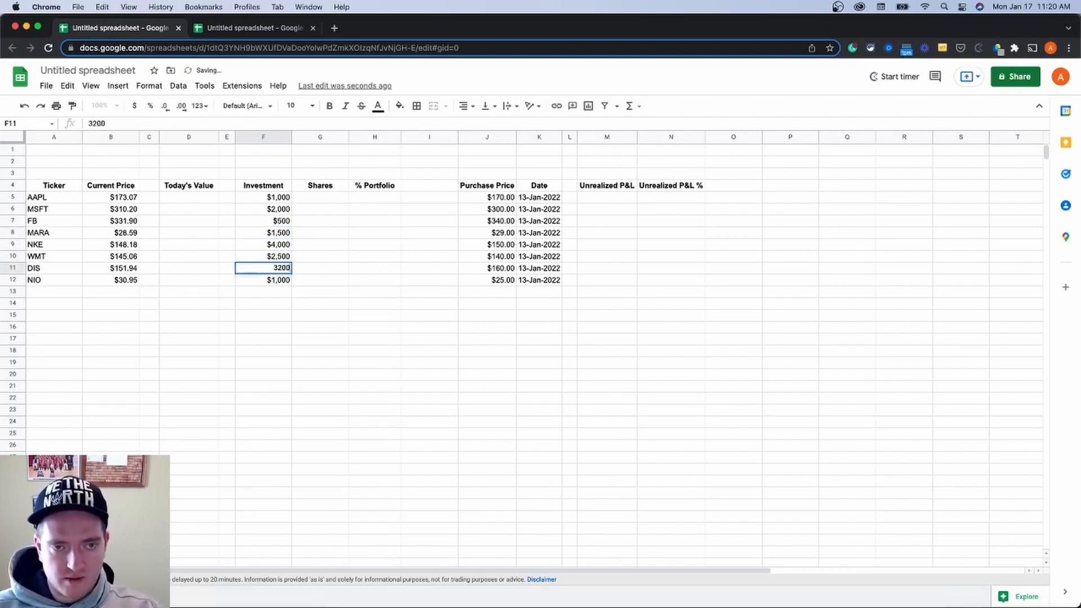
key(Return)
text(1600)
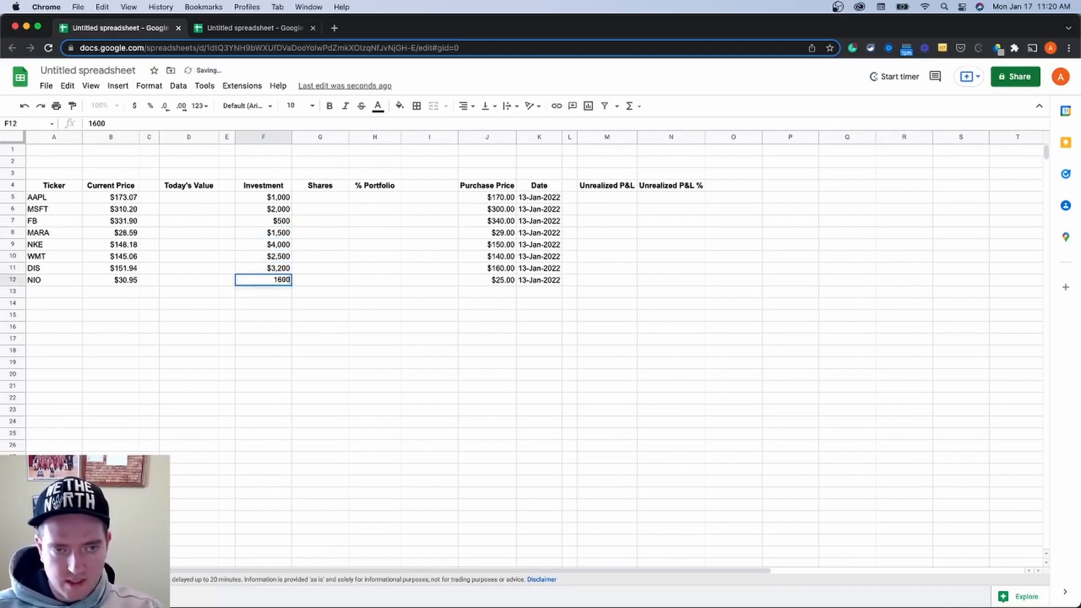
key(Right)
key(Right)
key(Up)
key(Right)
key(Right)
key(Up)
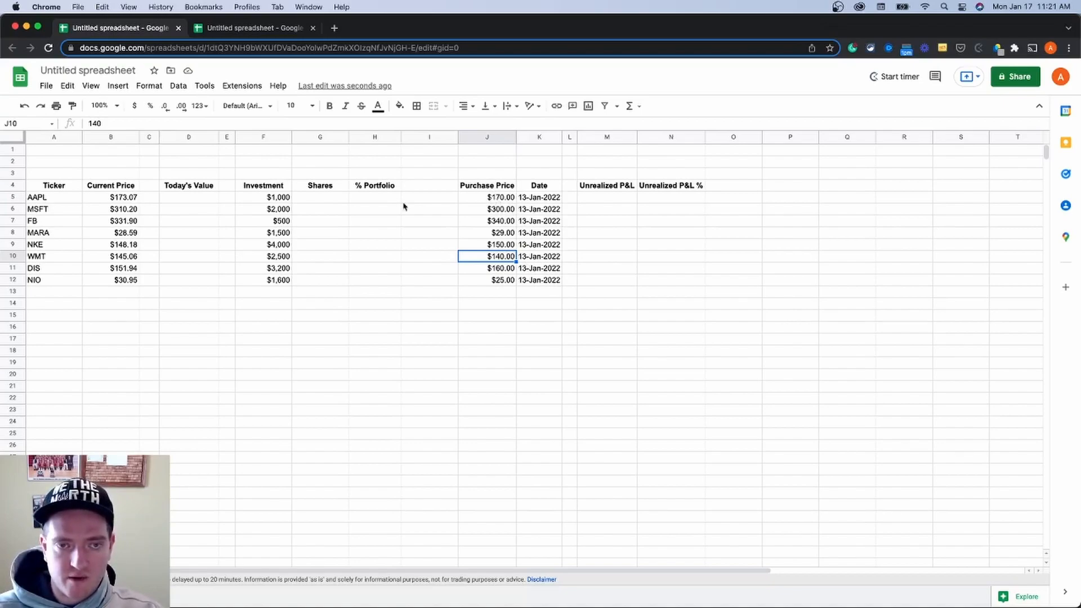
Calculate AAPL's shares in G5 with =F5/J5 and fill the formula down to G12.
click(313, 200)
text(=)
click(271, 197)
text(/)
click(484, 198)
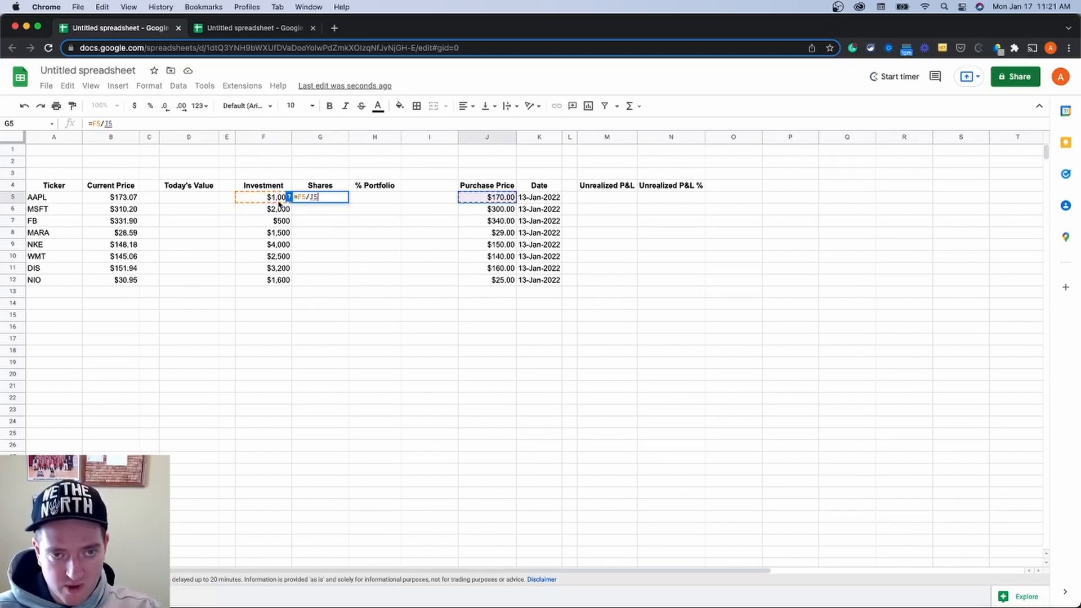
key(Return)
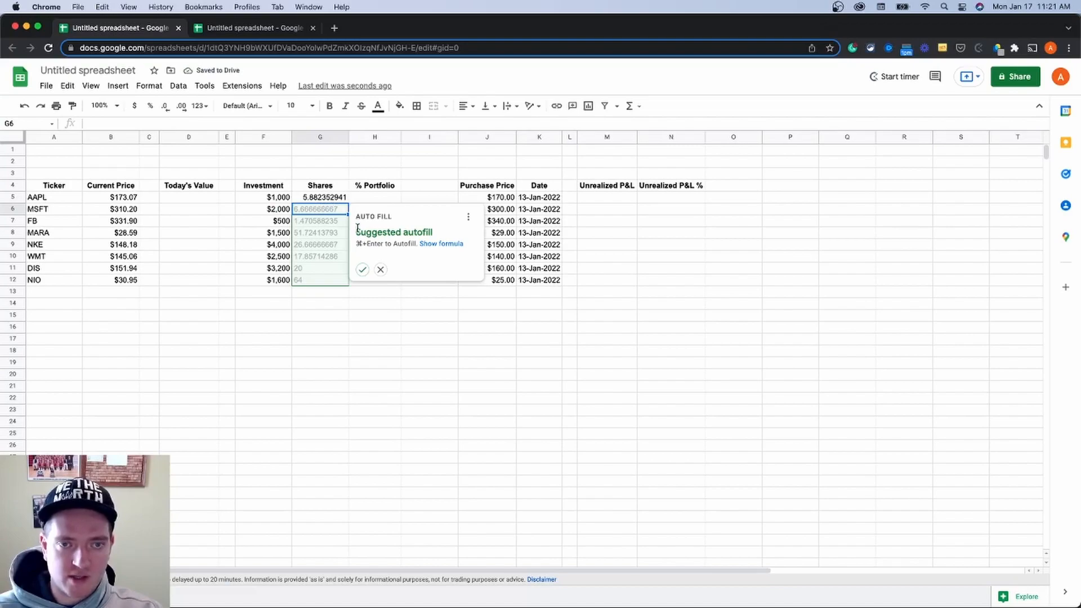
click(362, 271)
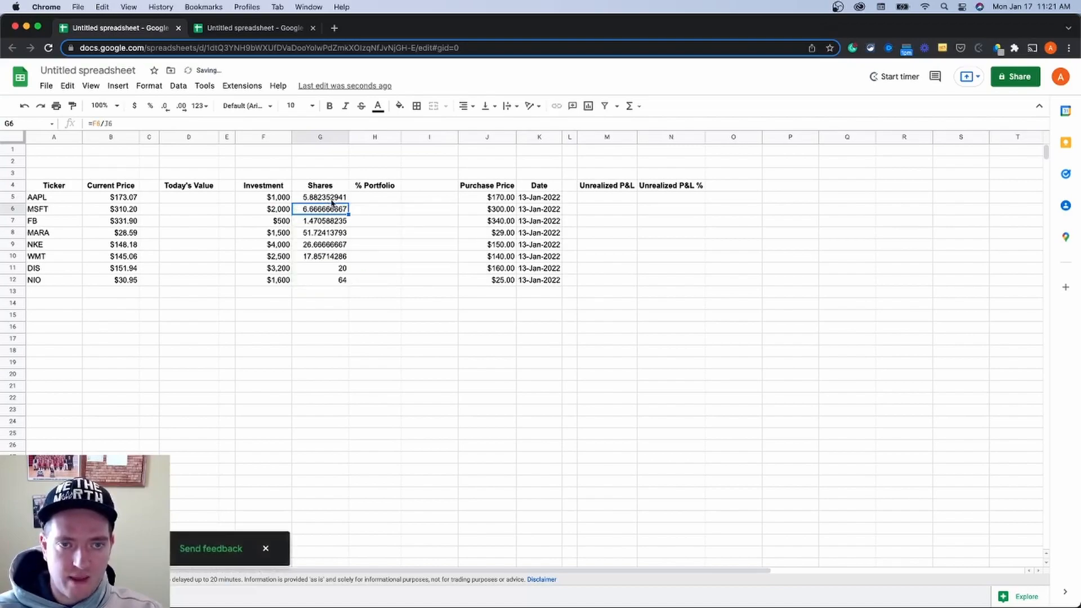
Reduce the share counts in G5:G12 to two decimal places.
click(165, 107)
click(164, 106)
click(165, 106)
click(165, 107)
click(165, 106)
click(165, 106)
click(165, 106)
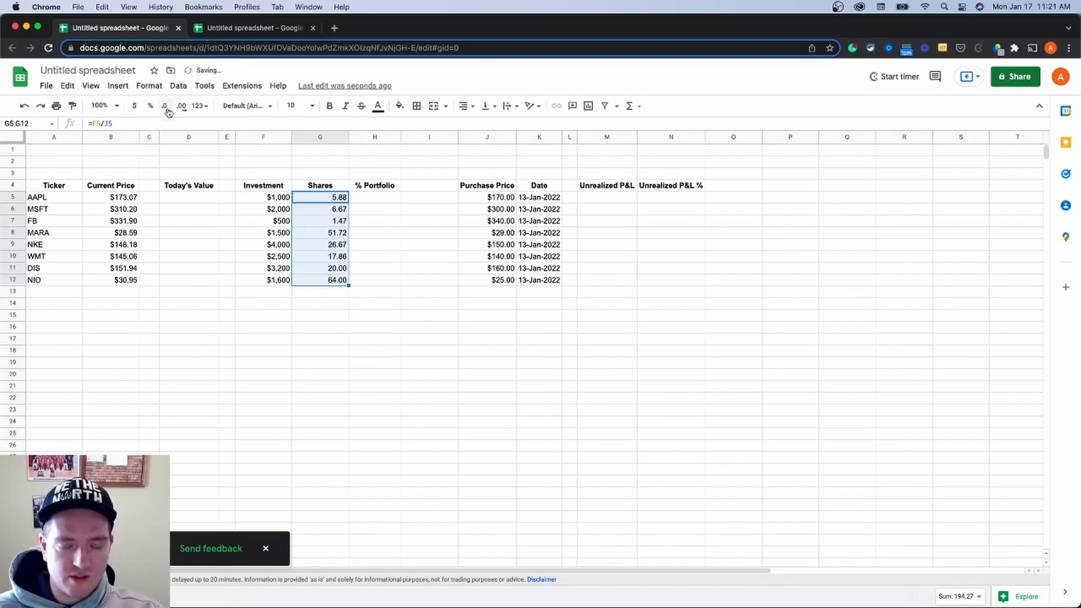
click(373, 226)
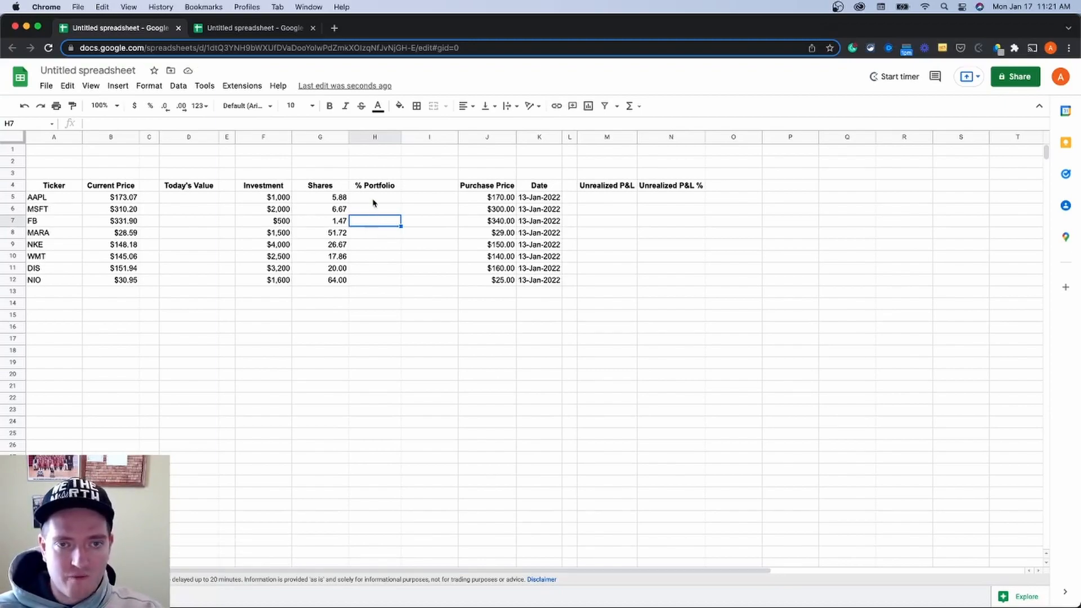
Copy the % Portfolio formula from cell H5 of the finished calculator in the other open spreadsheet.
click(387, 194)
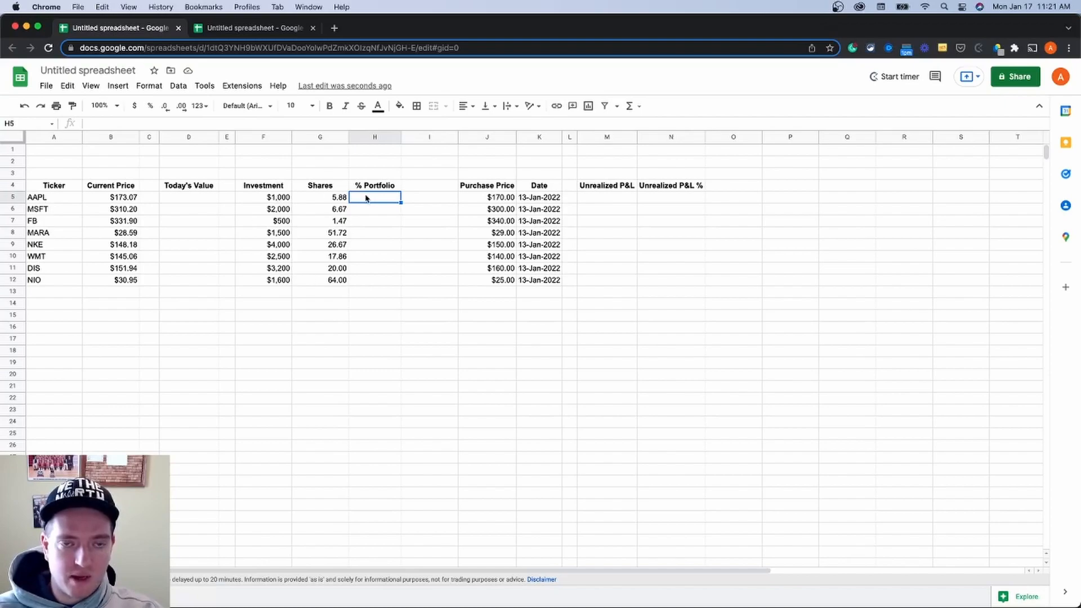
text(=()
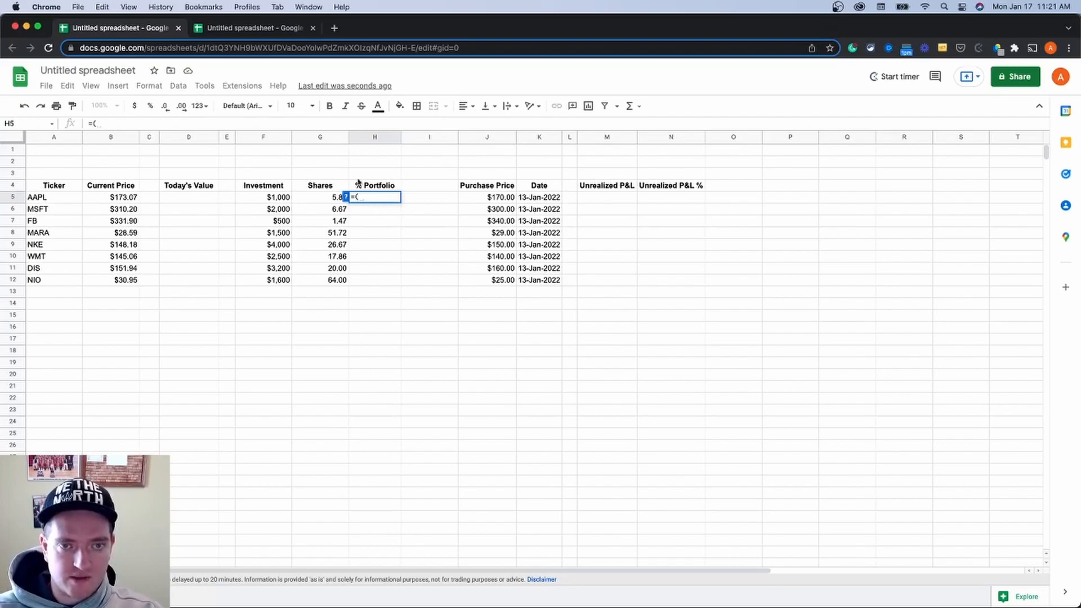
click(262, 31)
click(391, 194)
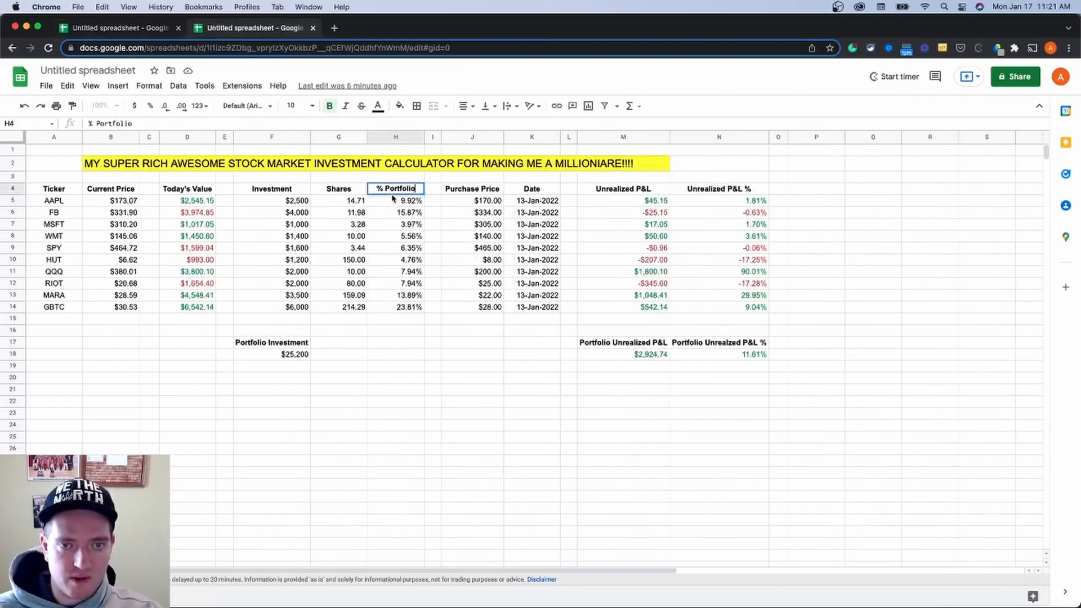
double_click(392, 198)
key(super+a)
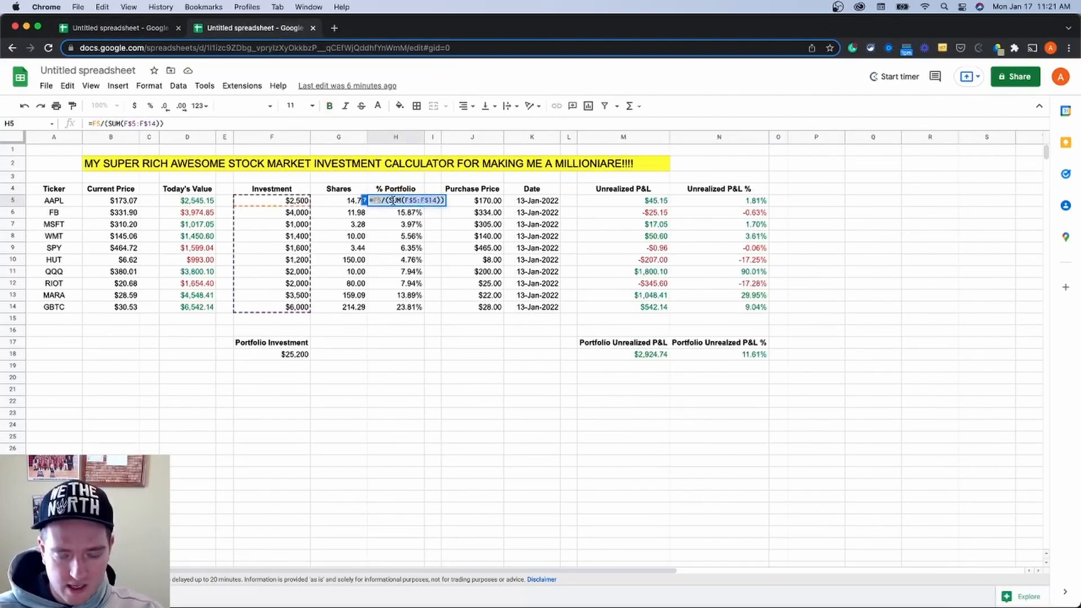
Back in the new spreadsheet, paste =F5/(SUM(F$5:F$14)) into H5 and fill it down to H12.
click(122, 29)
click(373, 197)
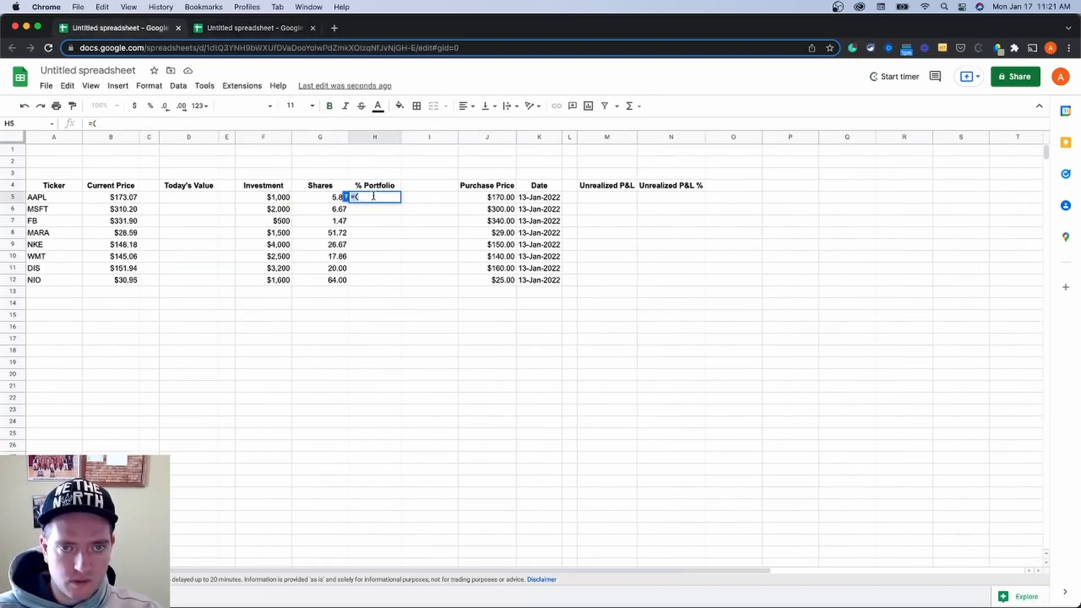
key(super+v)
key(Return)
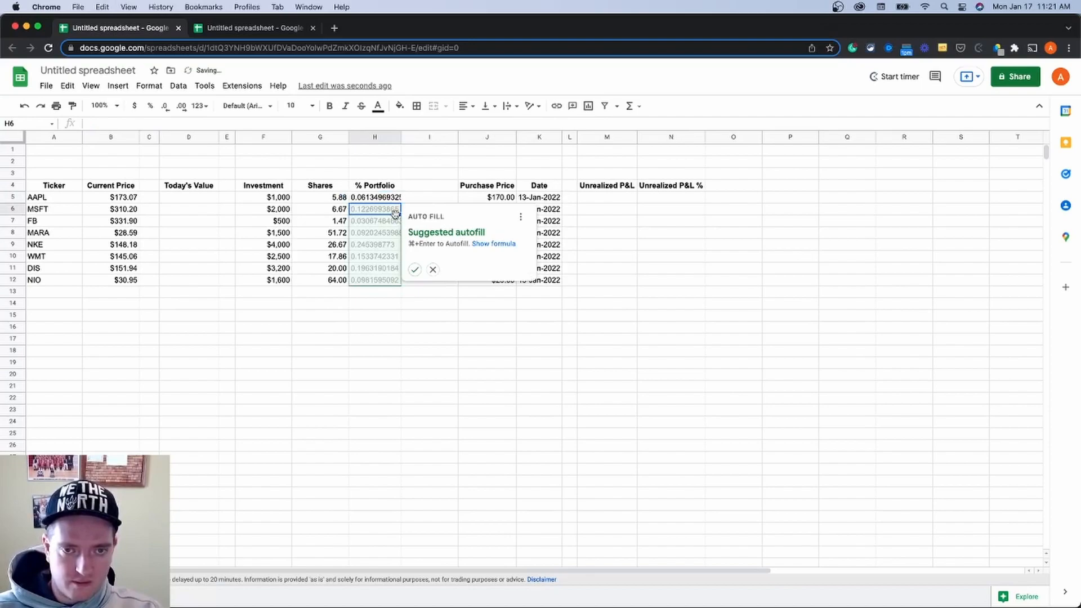
click(415, 269)
Format the % Portfolio values in H5:H12 as percentages.
drag(380, 200, 374, 280)
click(151, 106)
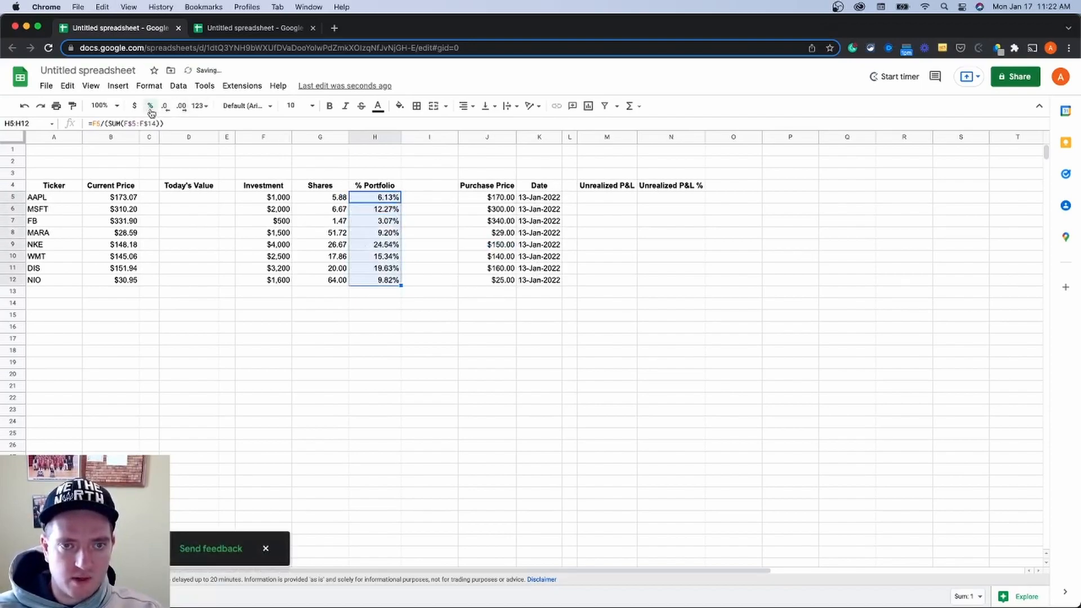
click(411, 221)
Examine the total of the % Portfolio values, the formula in H5 and the investments it refers to.
drag(388, 201, 394, 284)
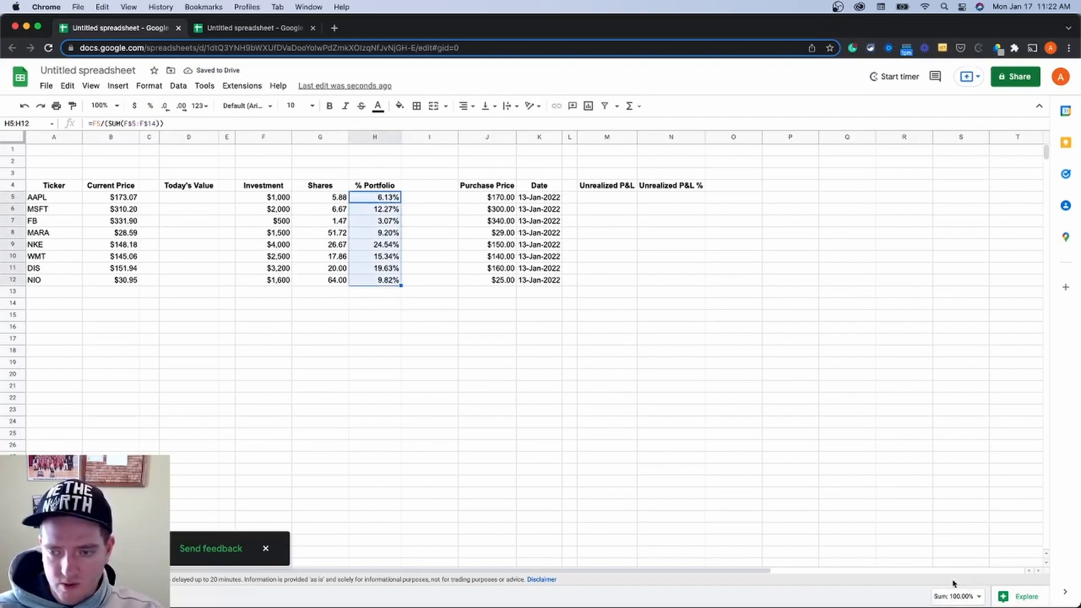
click(387, 290)
double_click(385, 197)
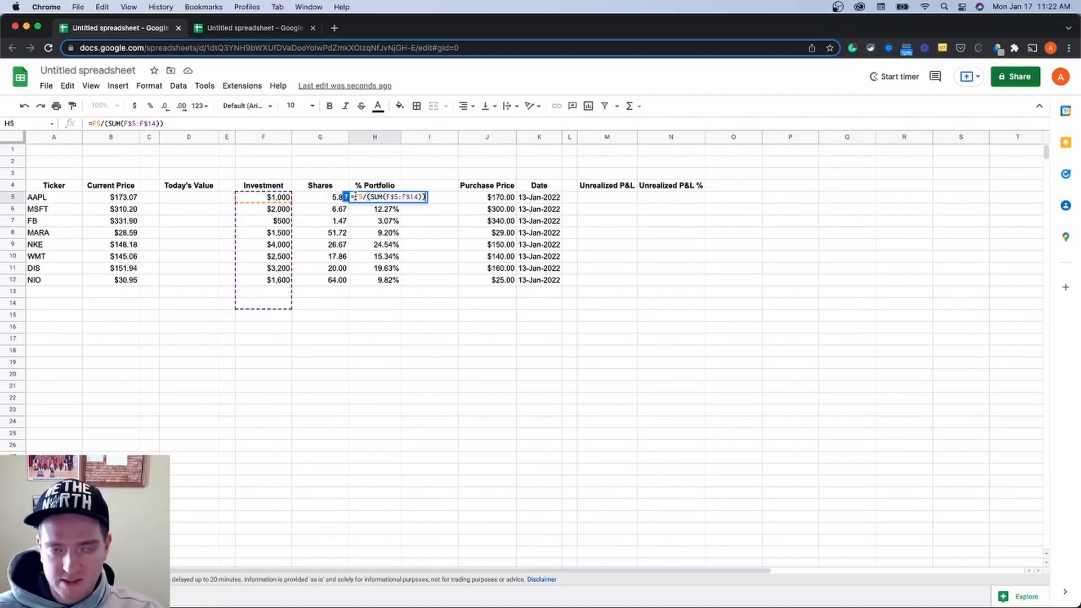
key(Return)
drag(287, 201, 283, 282)
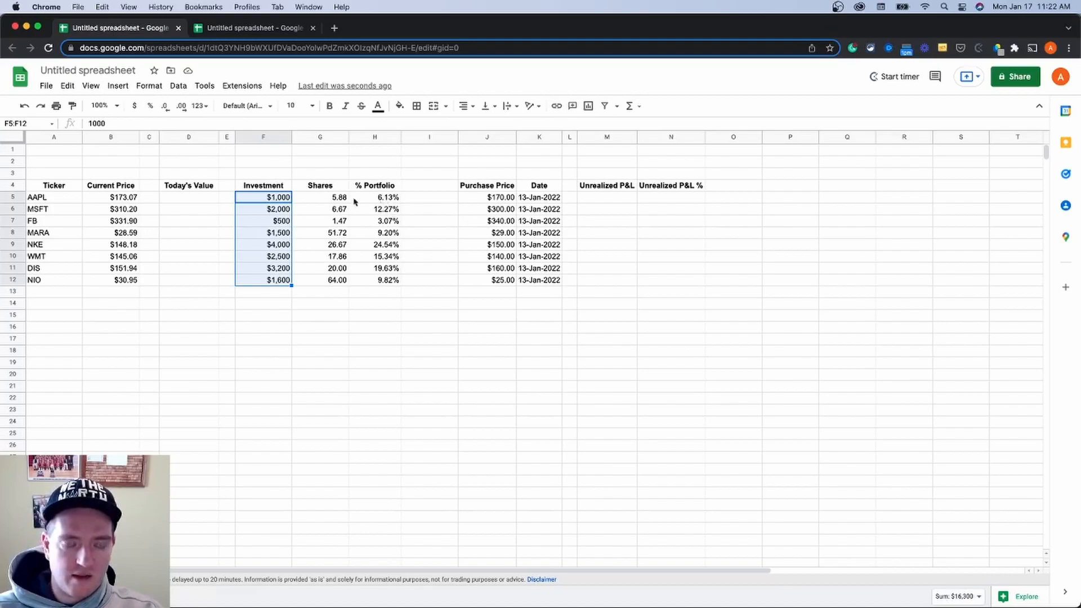
click(386, 200)
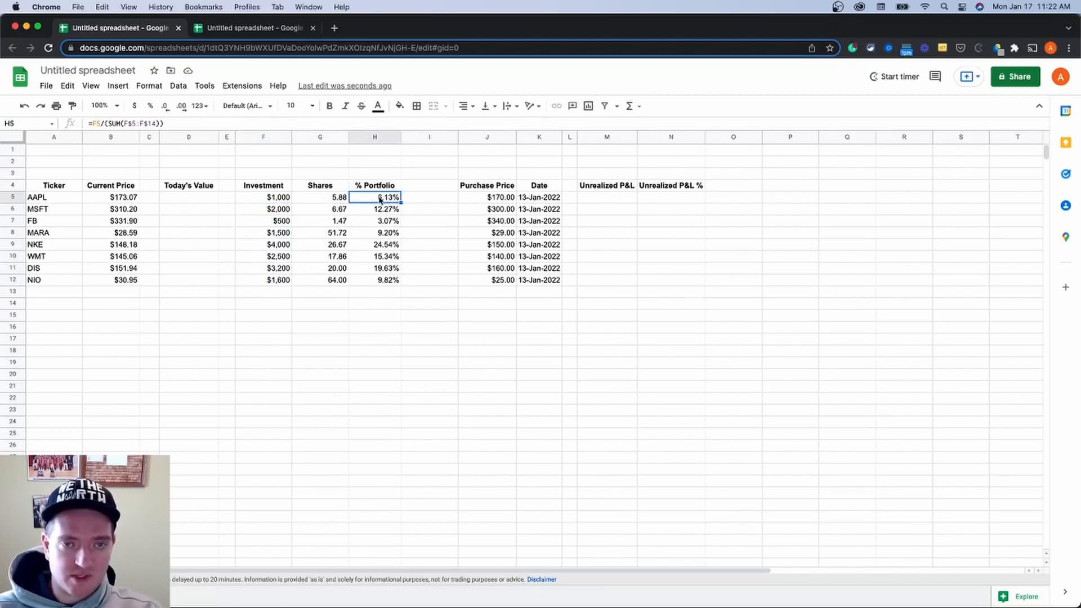
click(200, 200)
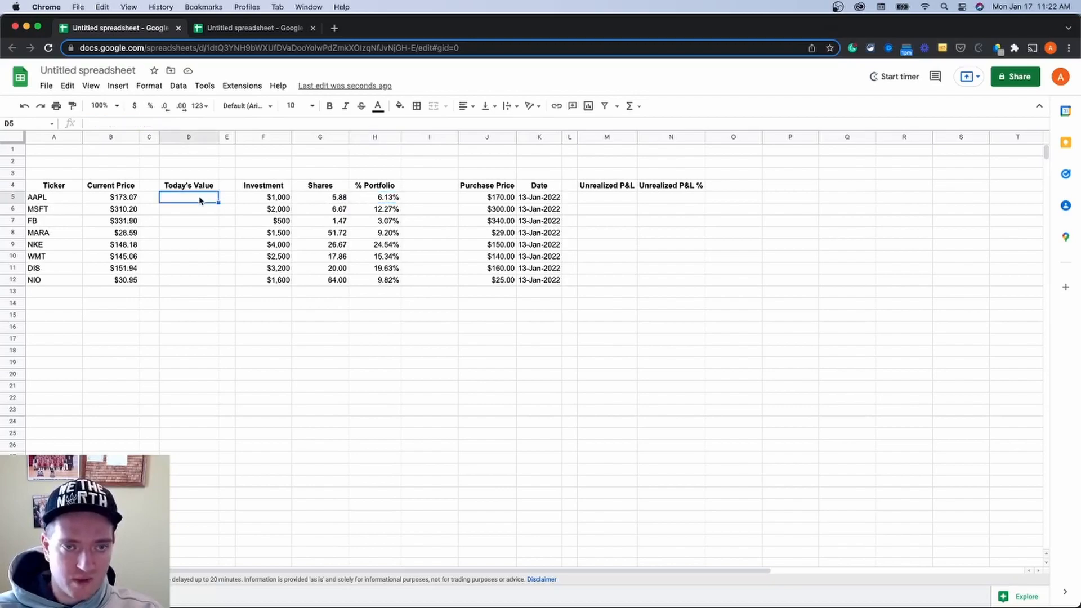
drag(367, 200, 377, 282)
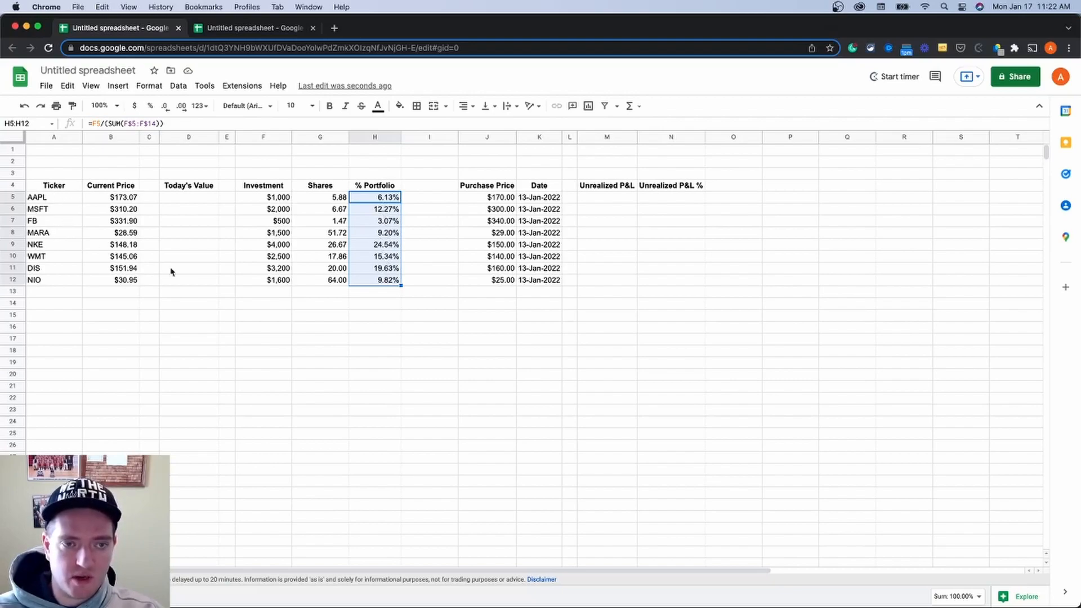
Calculate Today's Value for AAPL in D5 as shares times current price with =G5*B5.
click(228, 198)
click(192, 201)
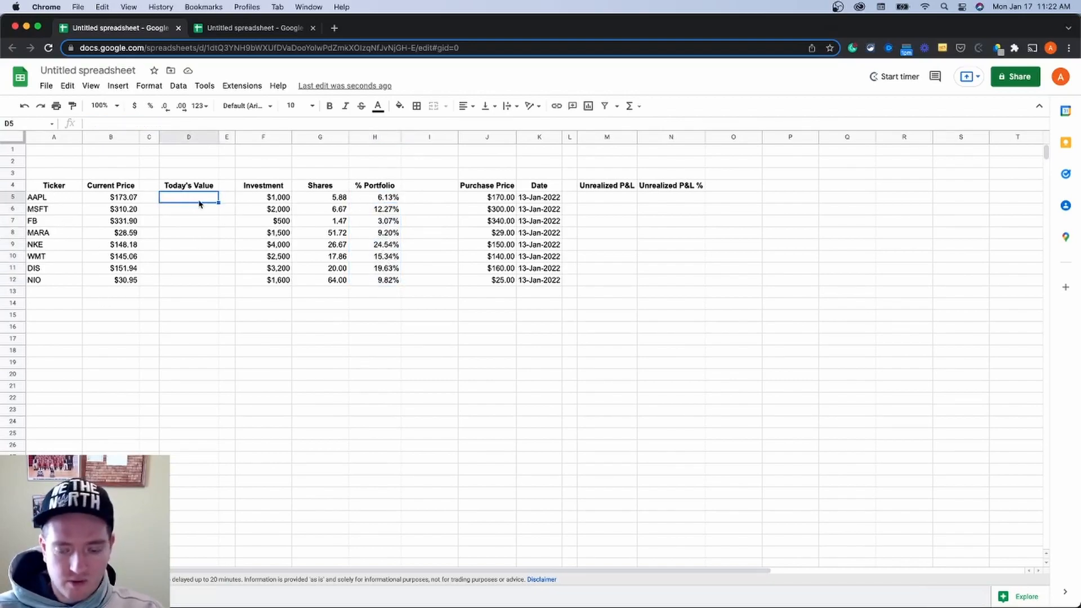
text(=)
click(318, 202)
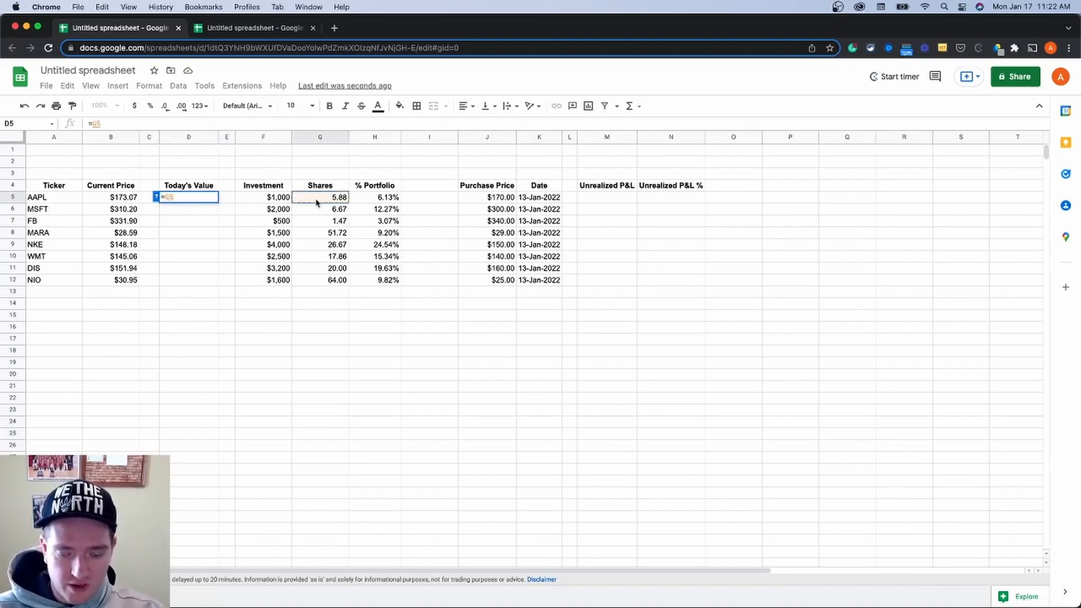
text(*)
click(131, 200)
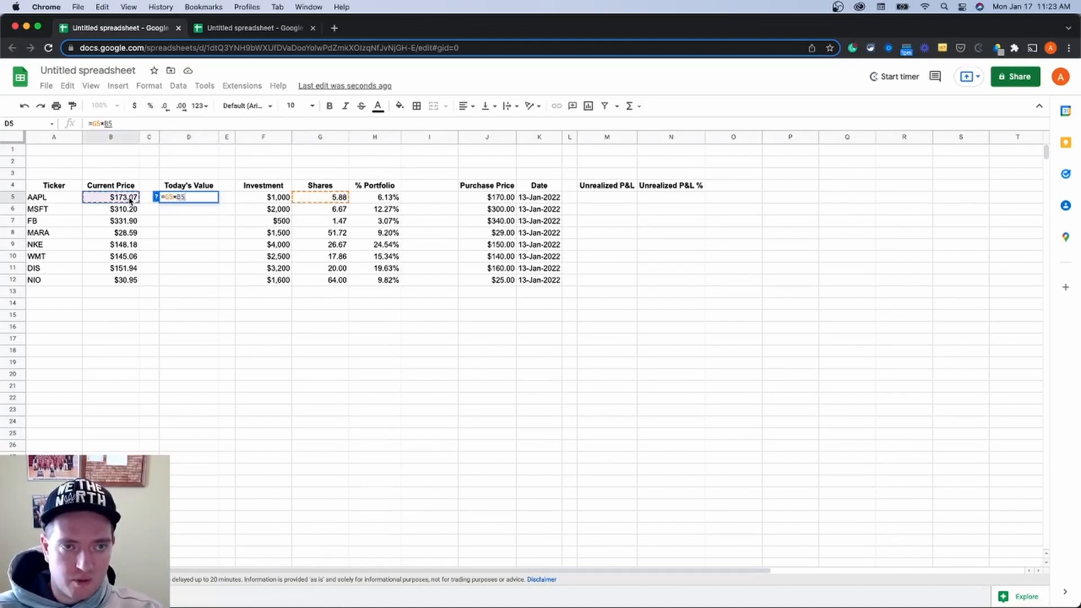
key(Return)
Copy the Today's Value formula from D5 into D6:D12 for the remaining tickers.
key(Up)
key(ctrl+c)
key(Down)
key(Down)
key(Down)
key(Down)
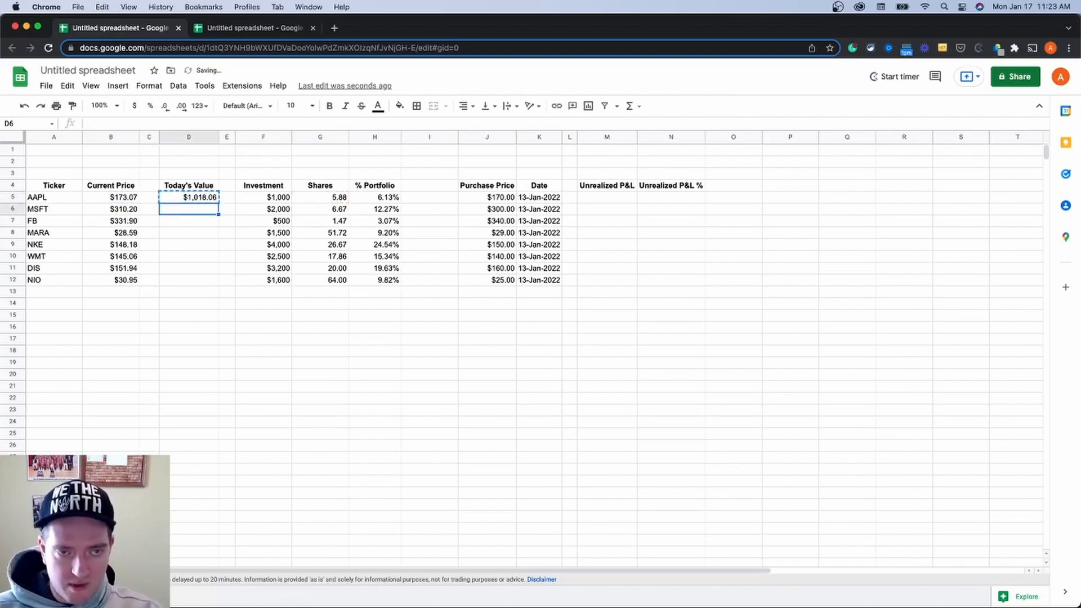
key(Up)
key(Up)
key(Up)
key(Return)
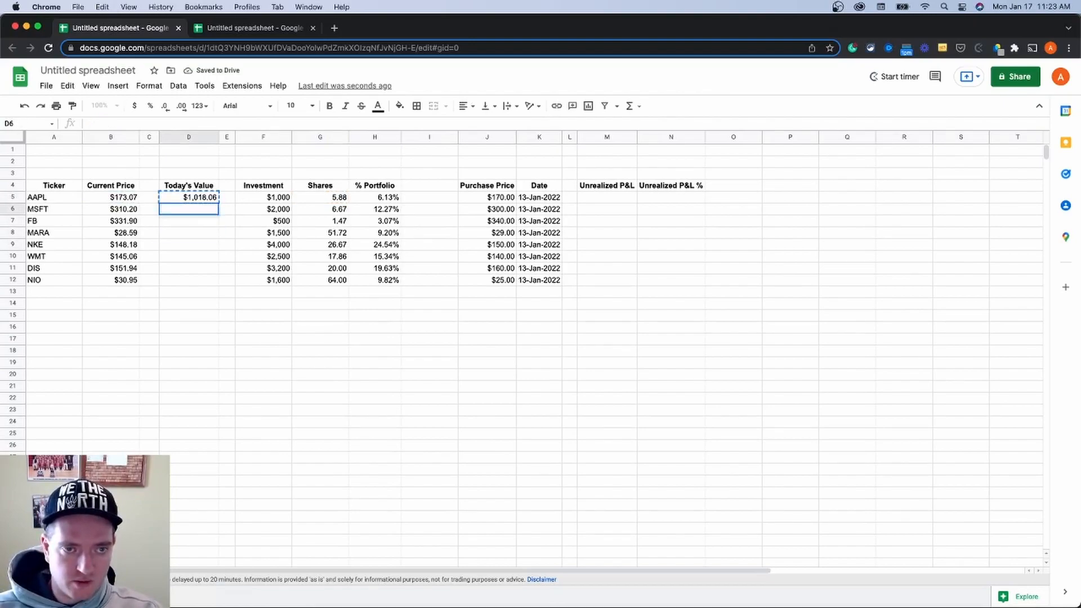
key(Escape)
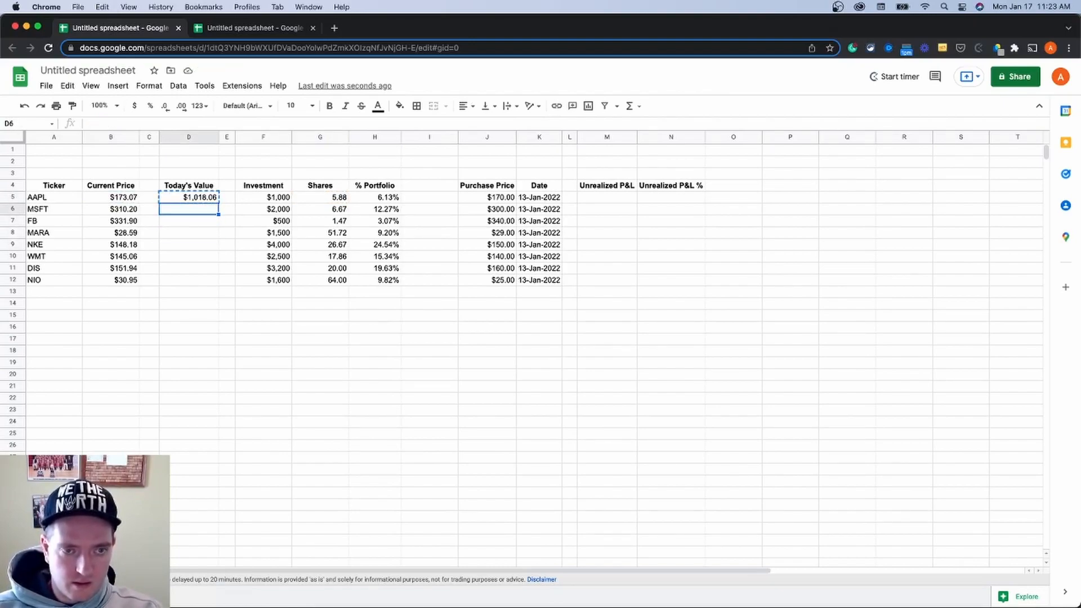
key(shift+Down)
key(shift+Down)
key(shift+Down)
key(shift+Down)
key(shift+Down)
key(shift+Down)
key(ctrl+v)
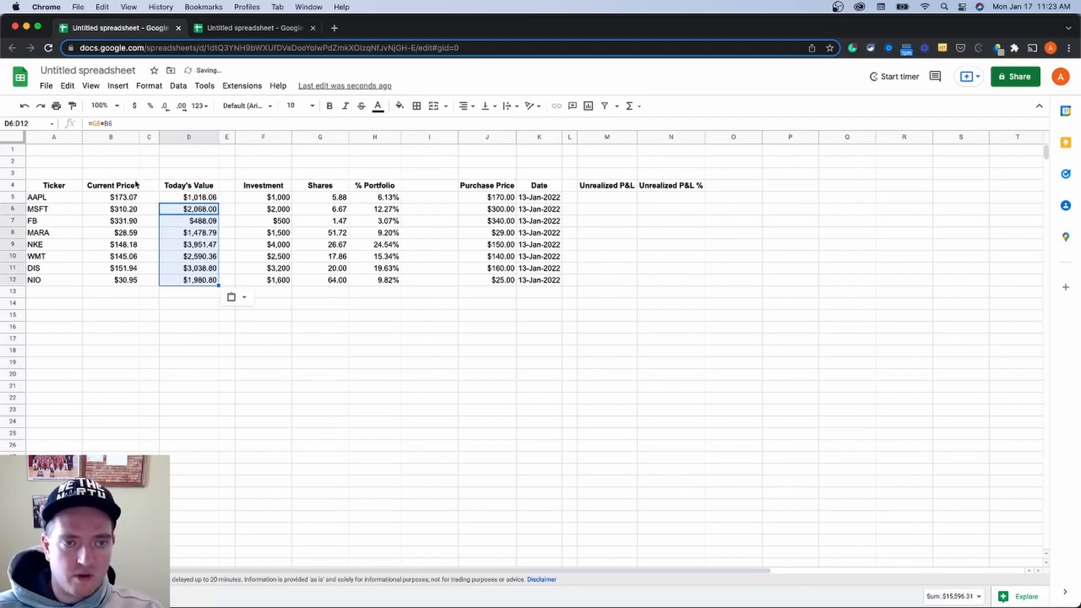
click(225, 220)
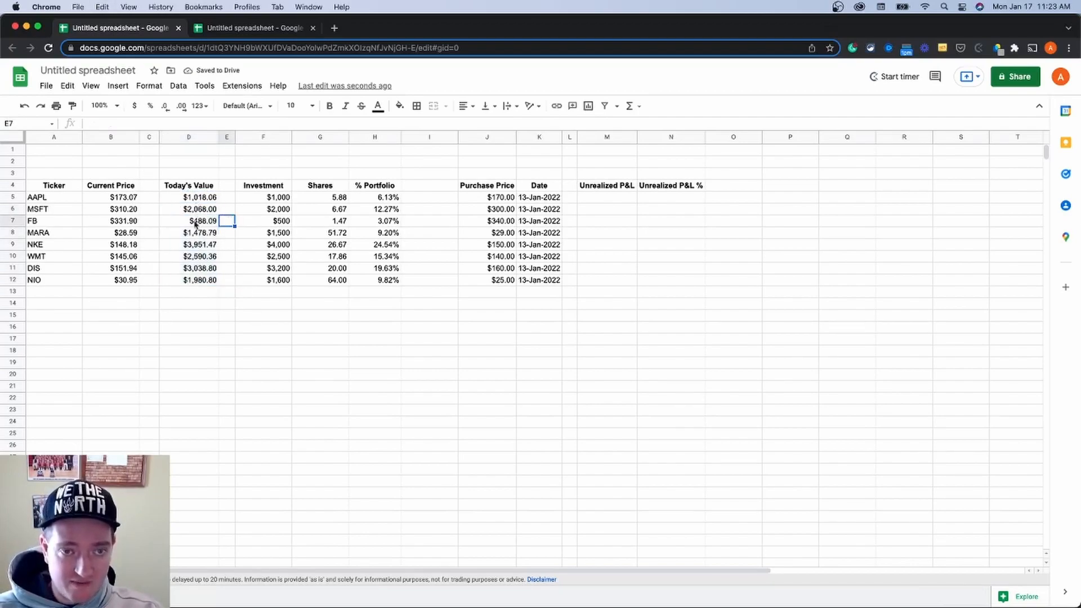
click(263, 215)
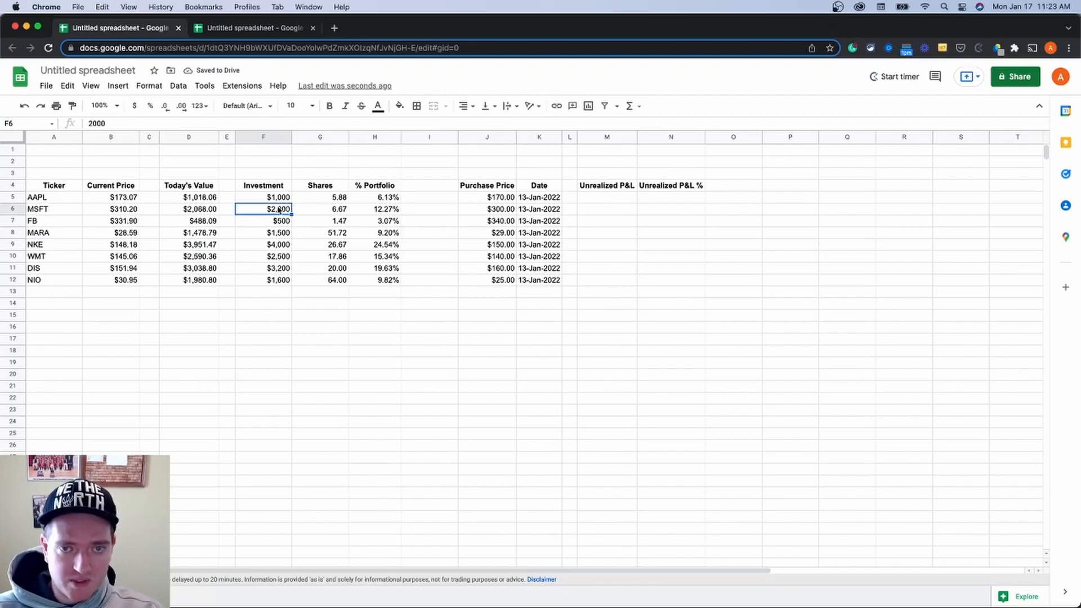
Add a conditional formatting rule to D5 that shows the value in green text when it is greater than =F5.
right_click(205, 198)
mouse_move(275, 501)
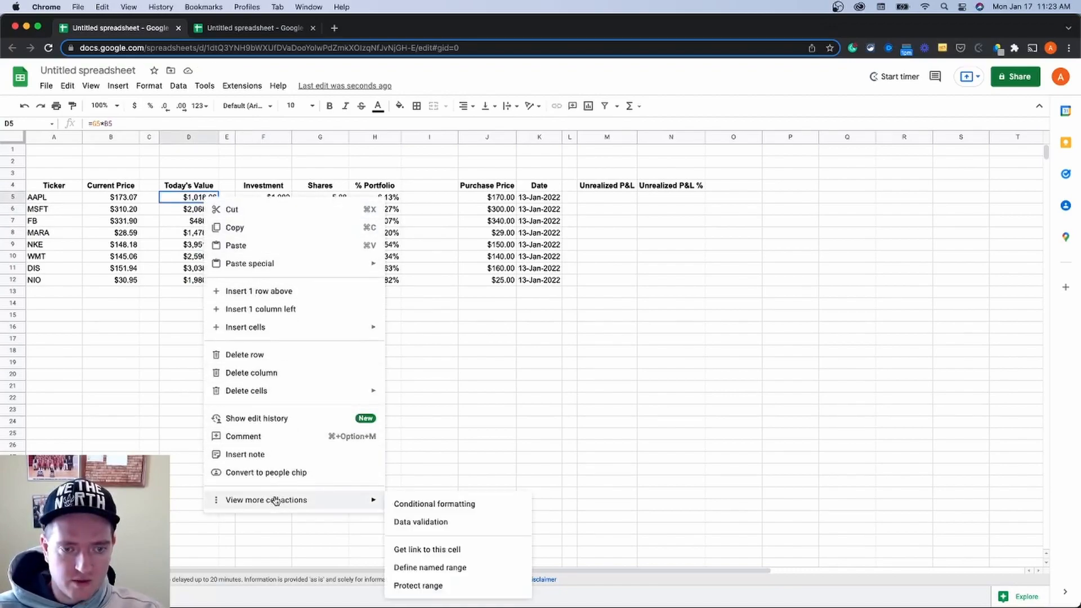
click(407, 503)
click(951, 264)
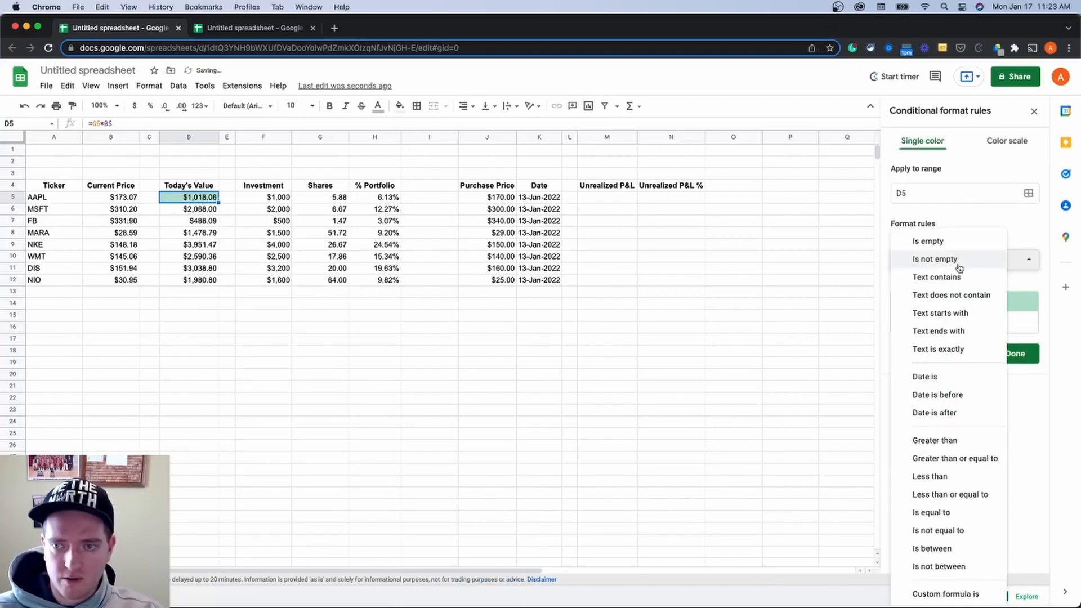
click(1033, 228)
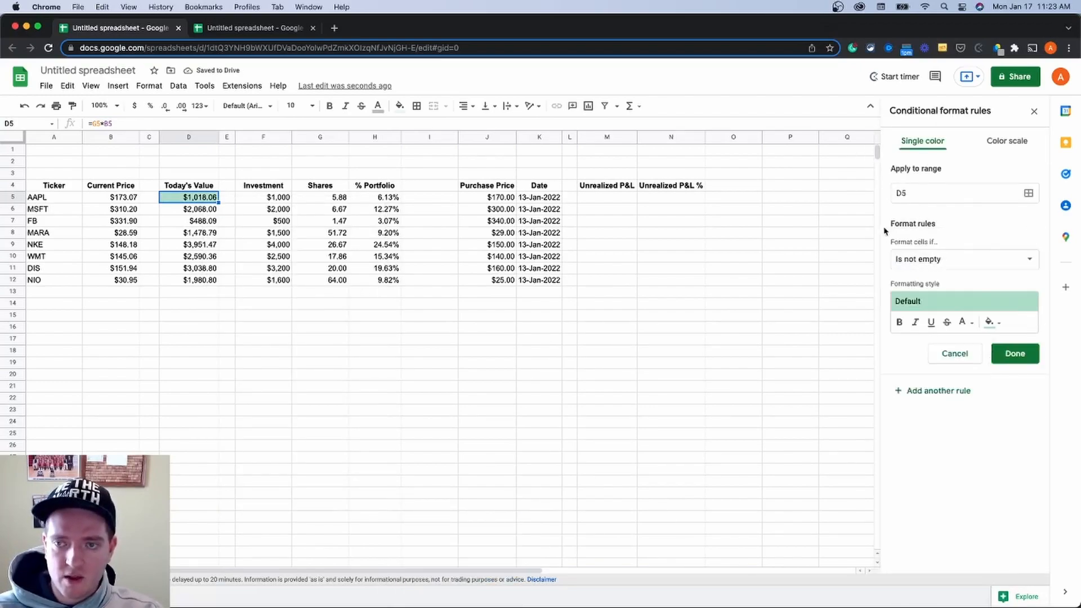
click(945, 268)
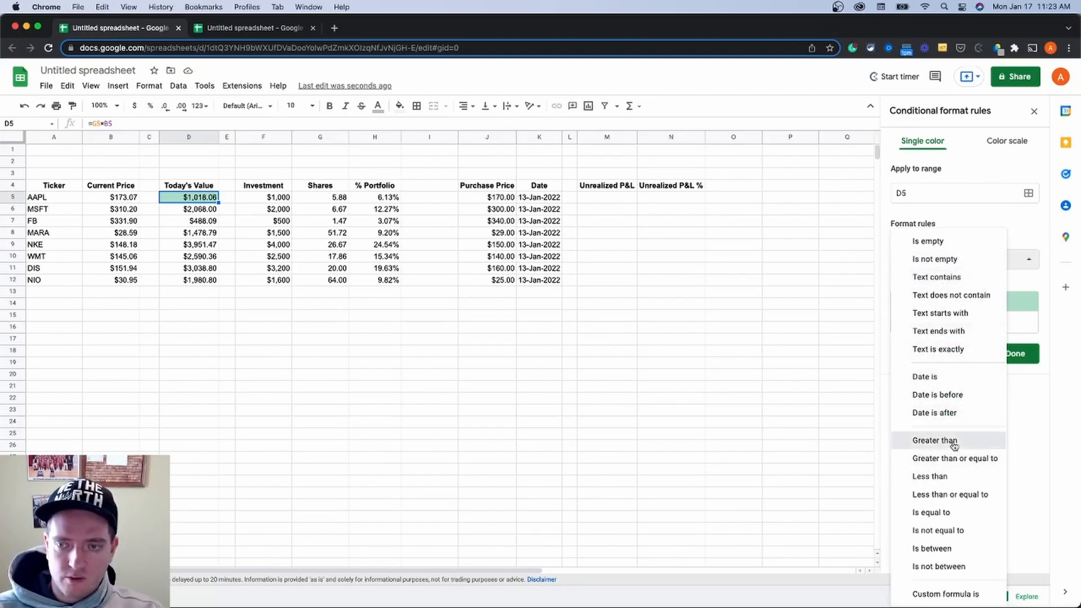
click(948, 440)
click(942, 282)
text(=)
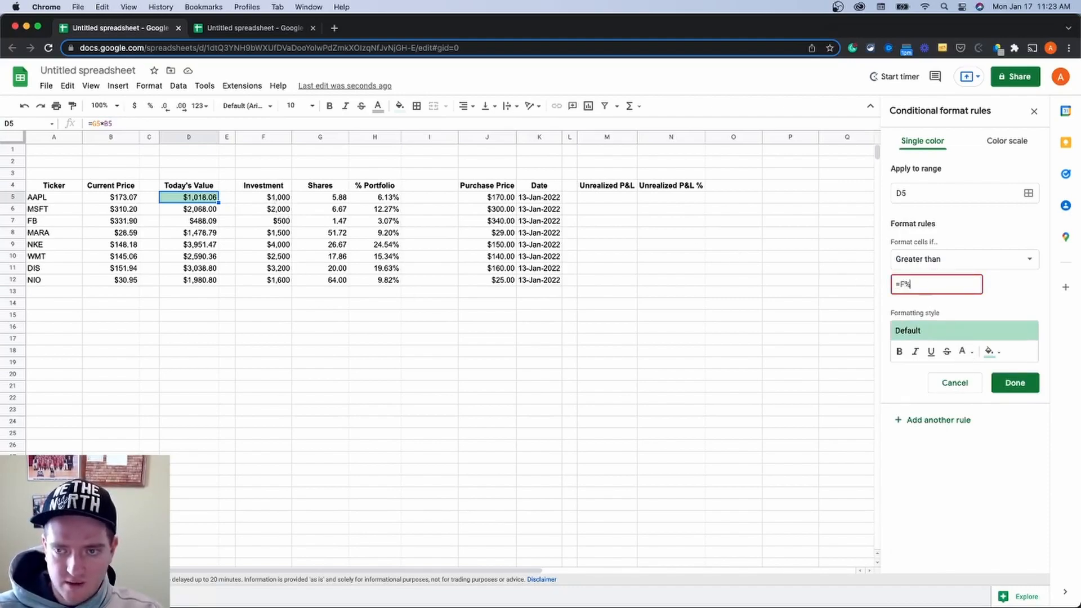
text(F5)
key(BackSpace)
text(5)
click(920, 335)
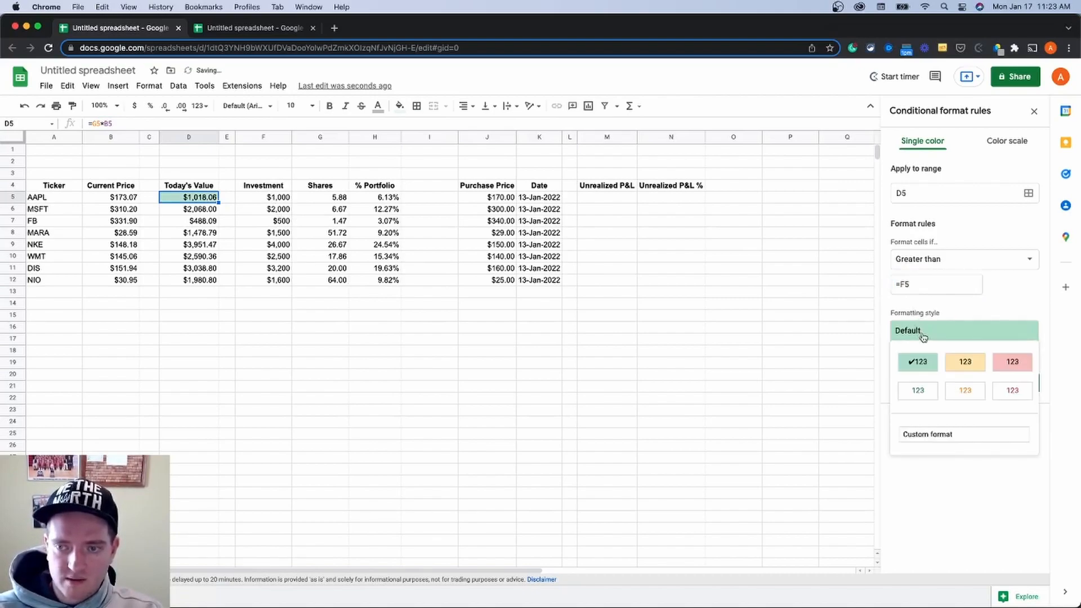
click(928, 393)
click(1016, 382)
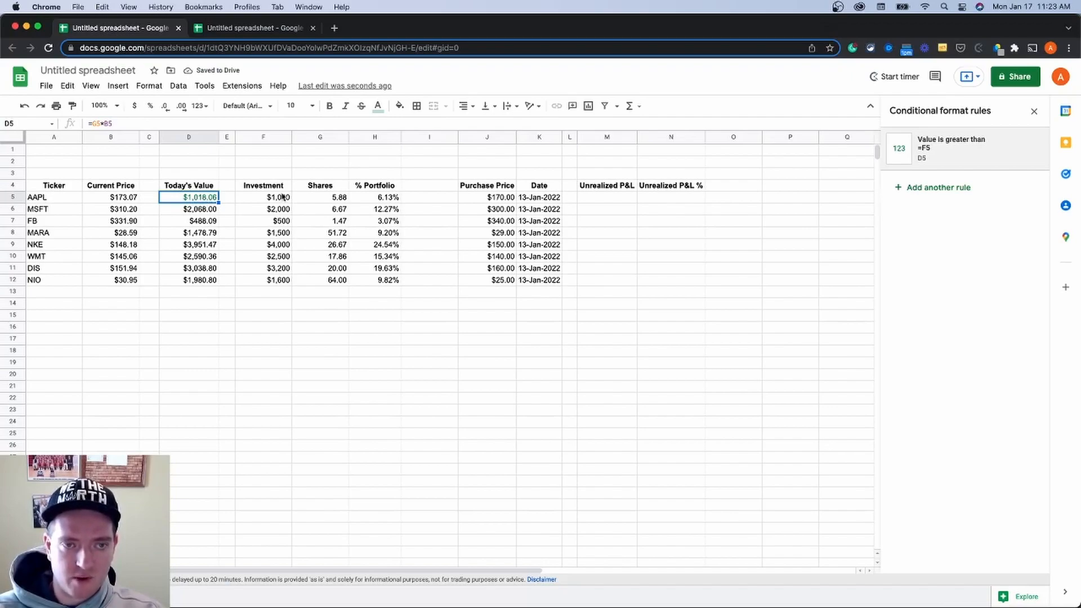
Add a second conditional formatting rule to D5 that shows the value in red text when it is less than =F5.
click(896, 189)
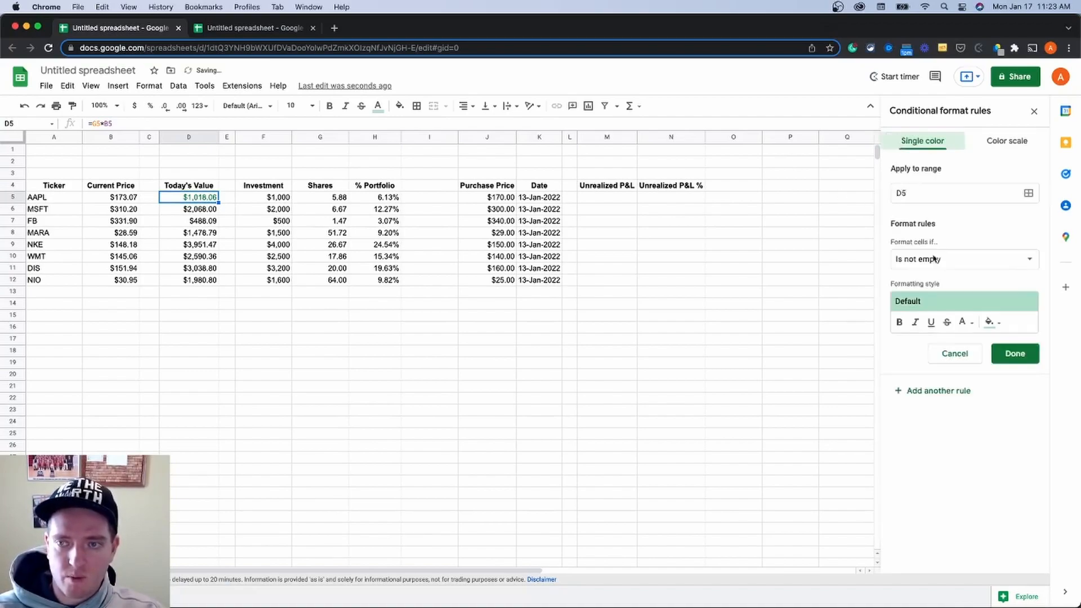
click(989, 262)
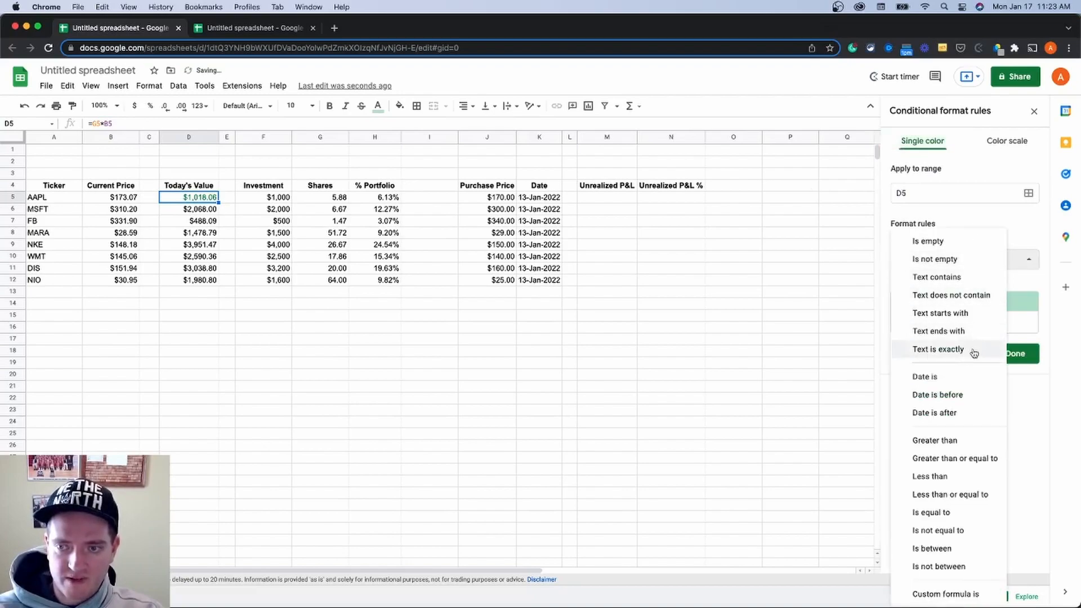
click(926, 477)
click(941, 285)
text(=)
key(BackSpace)
key(BackSpace)
text(=F5)
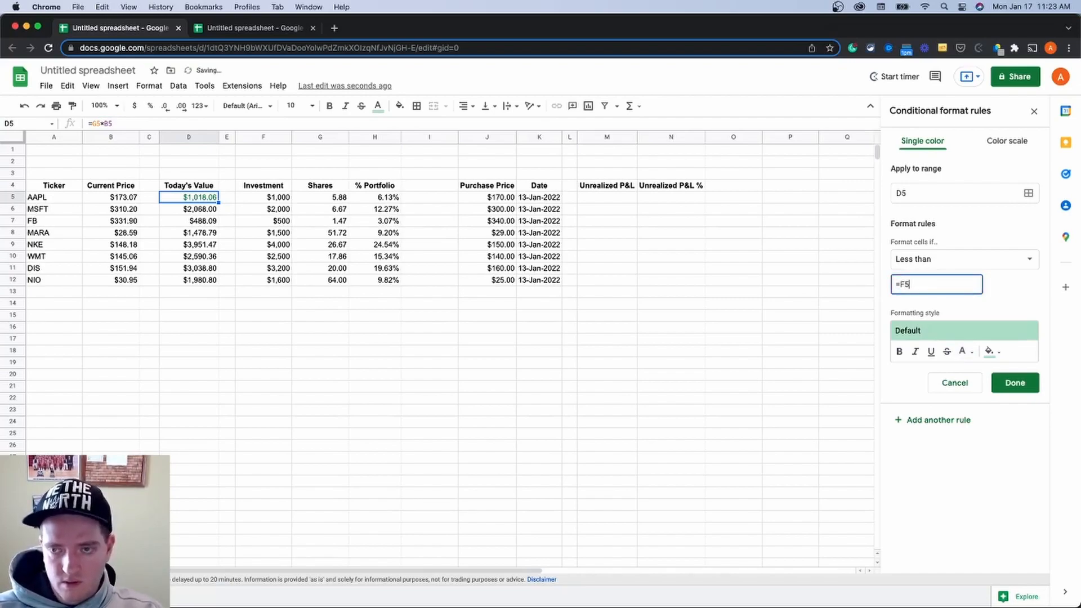
click(986, 336)
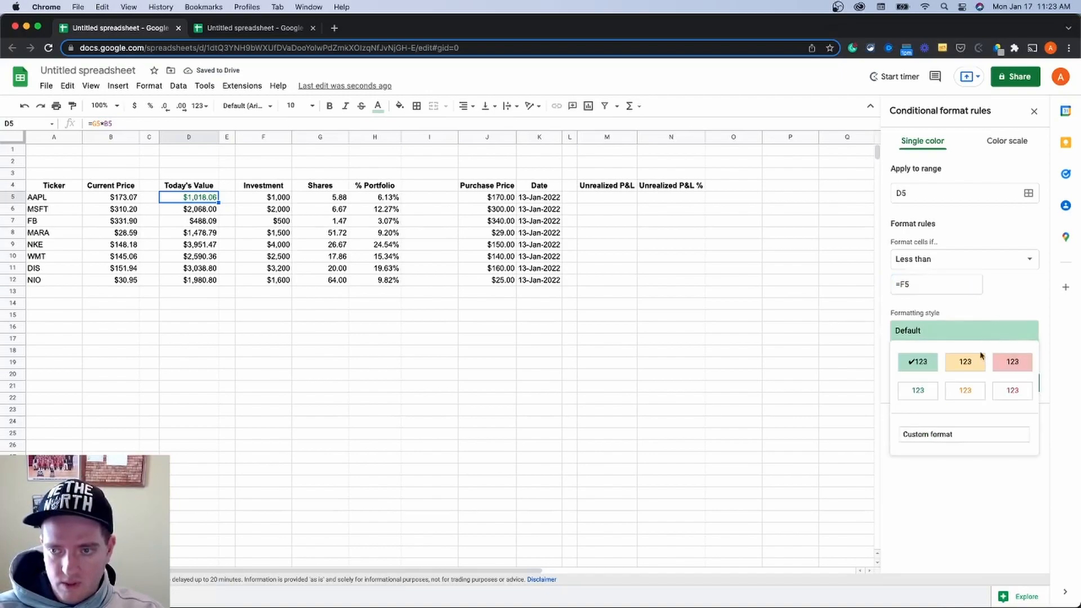
click(1012, 390)
click(1013, 385)
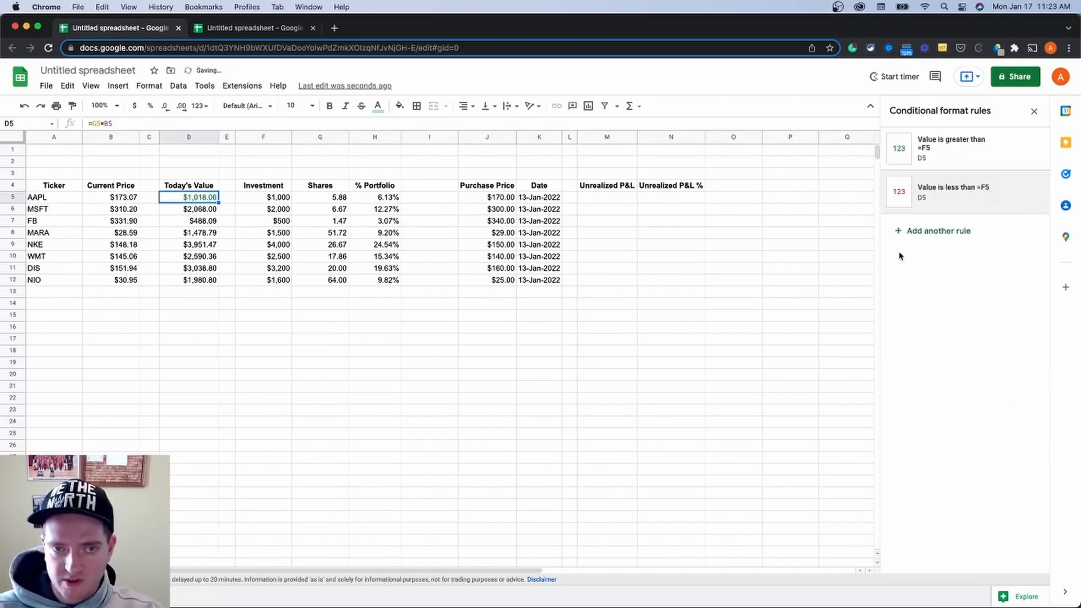
Fill D5 with its colour rules down to D14, and clear the extra formulas in D13 and D14.
click(438, 341)
click(217, 198)
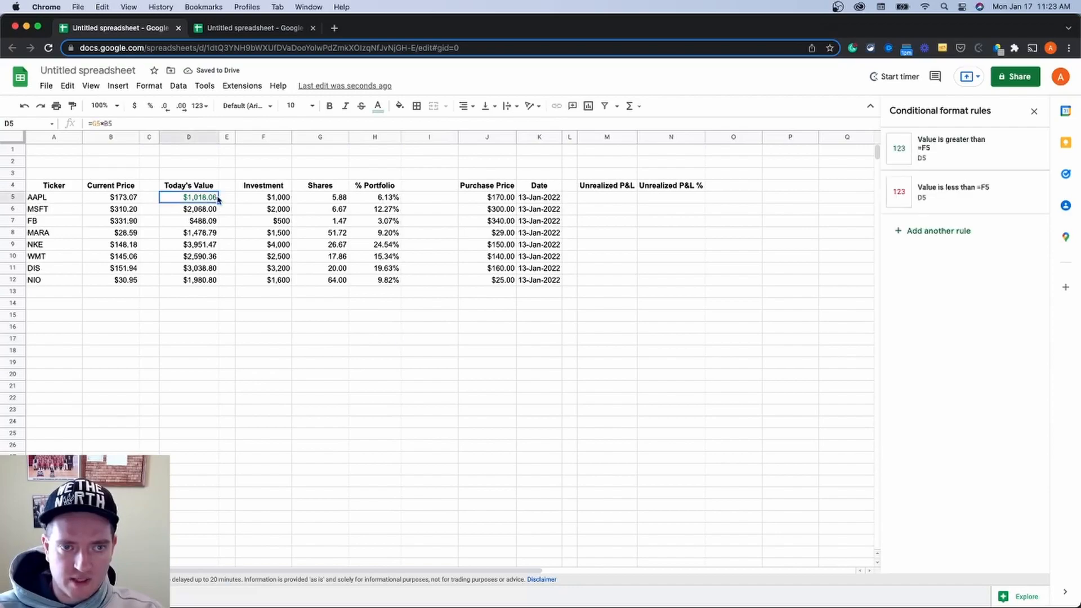
drag(217, 204, 212, 302)
click(212, 293)
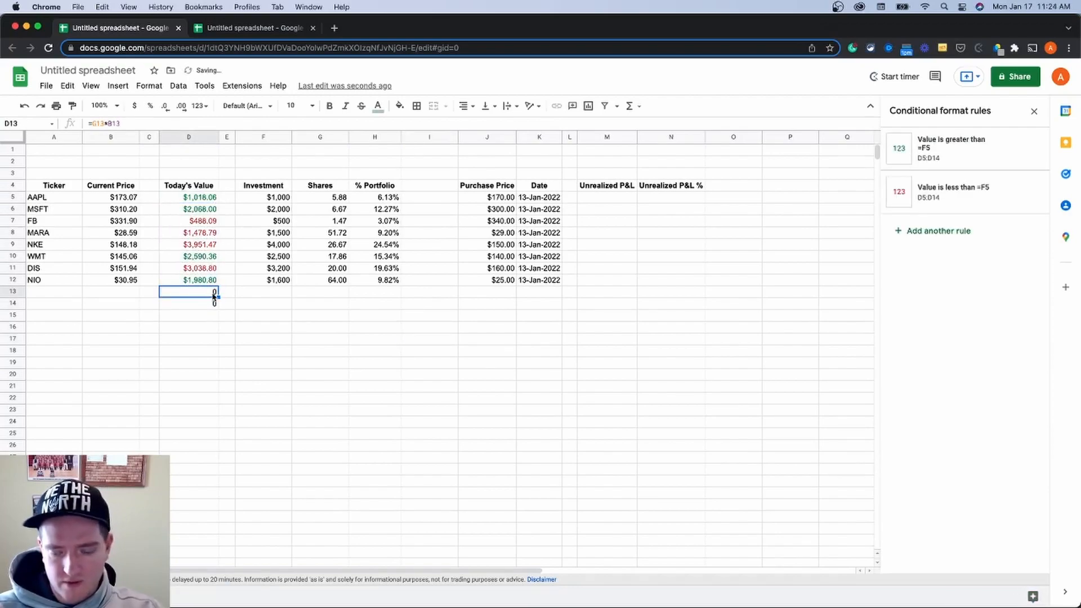
click(208, 304)
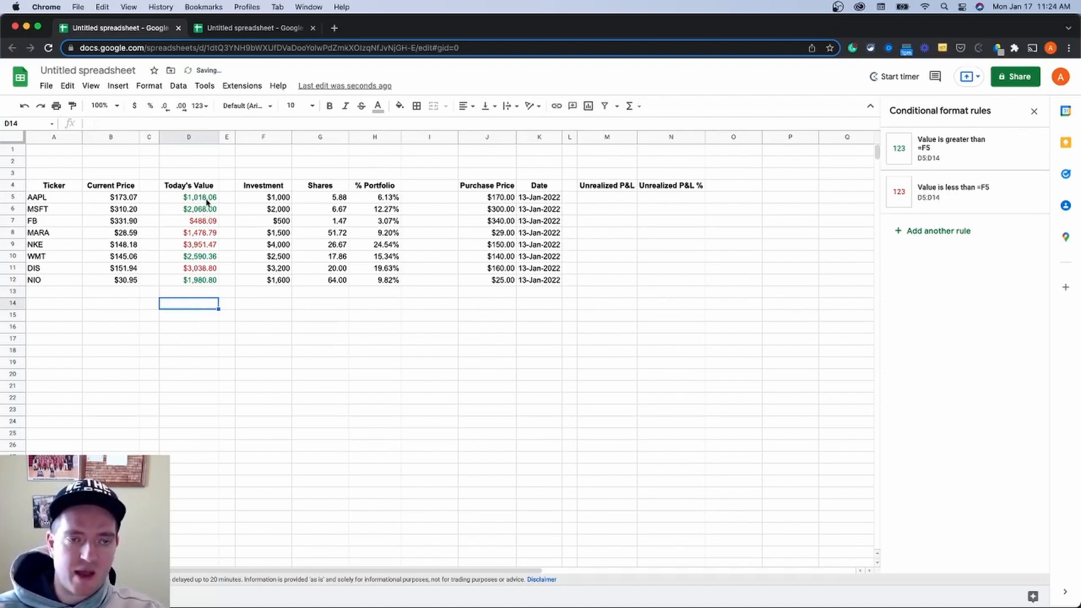
drag(209, 197, 207, 209)
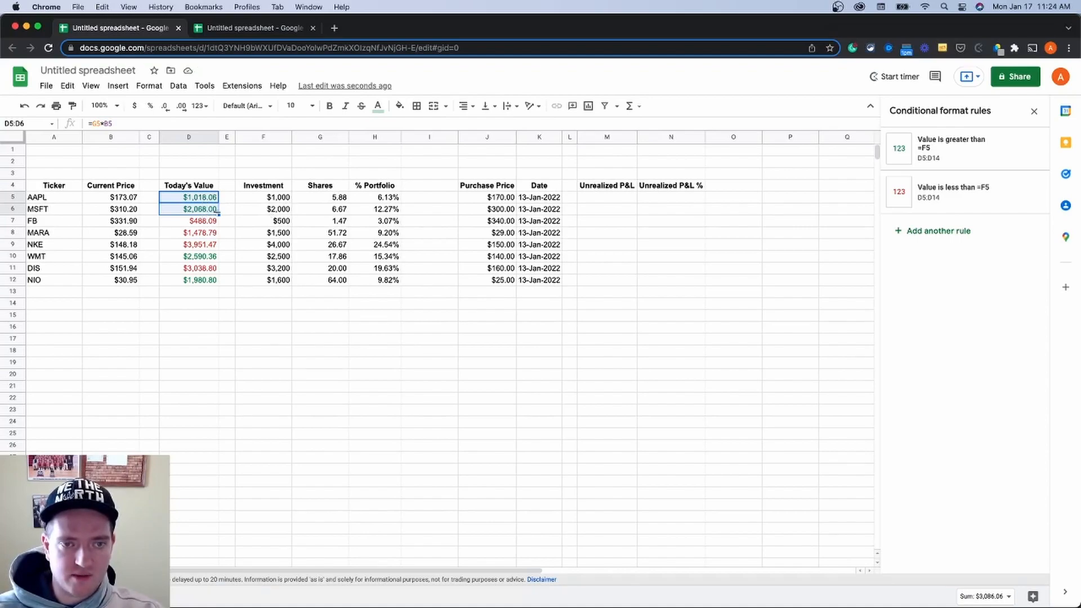
click(280, 222)
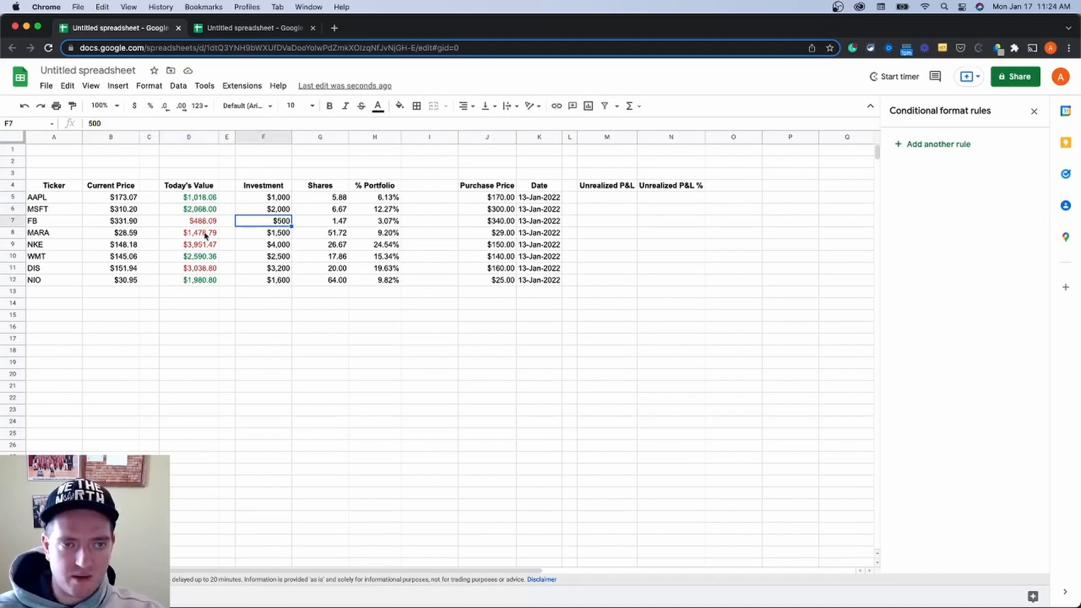
drag(200, 198, 203, 279)
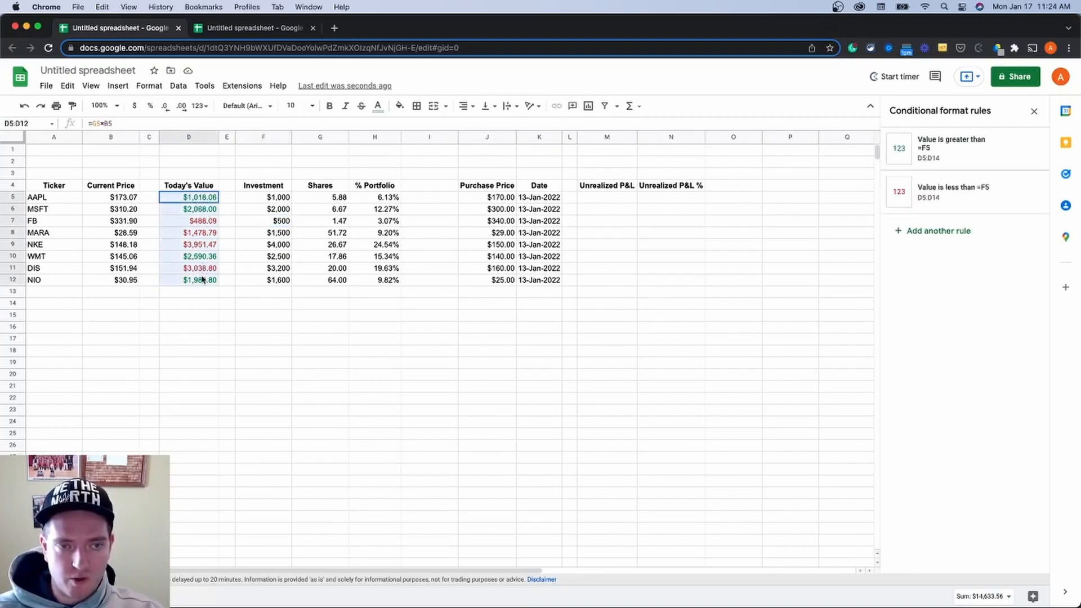
Total the investments in F15 with =SUM(F4:F12) and format the result as currency.
click(271, 305)
key(Down)
text(=sum)
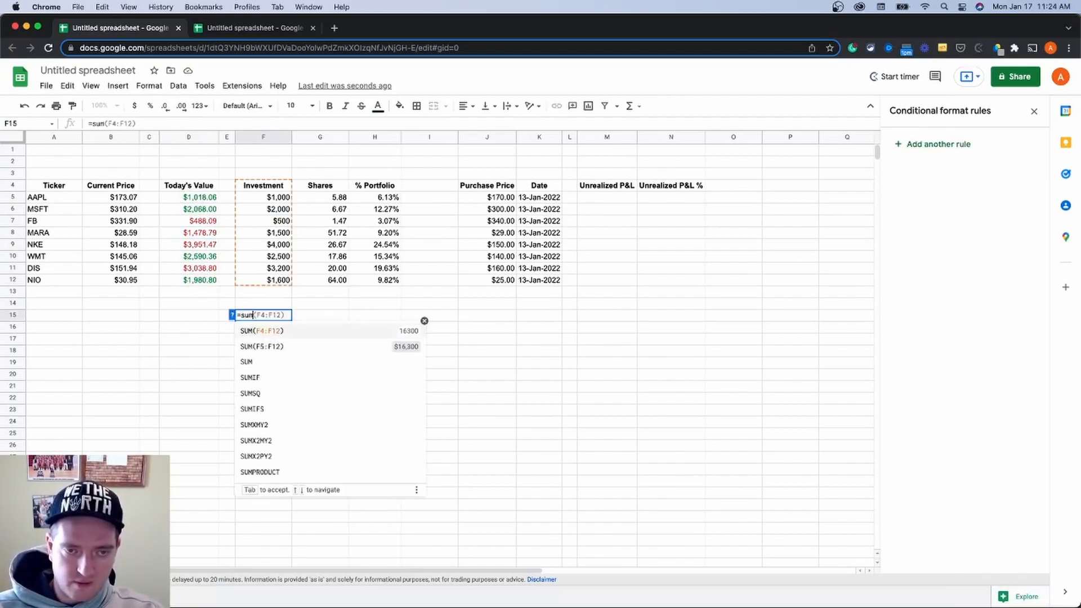
click(271, 334)
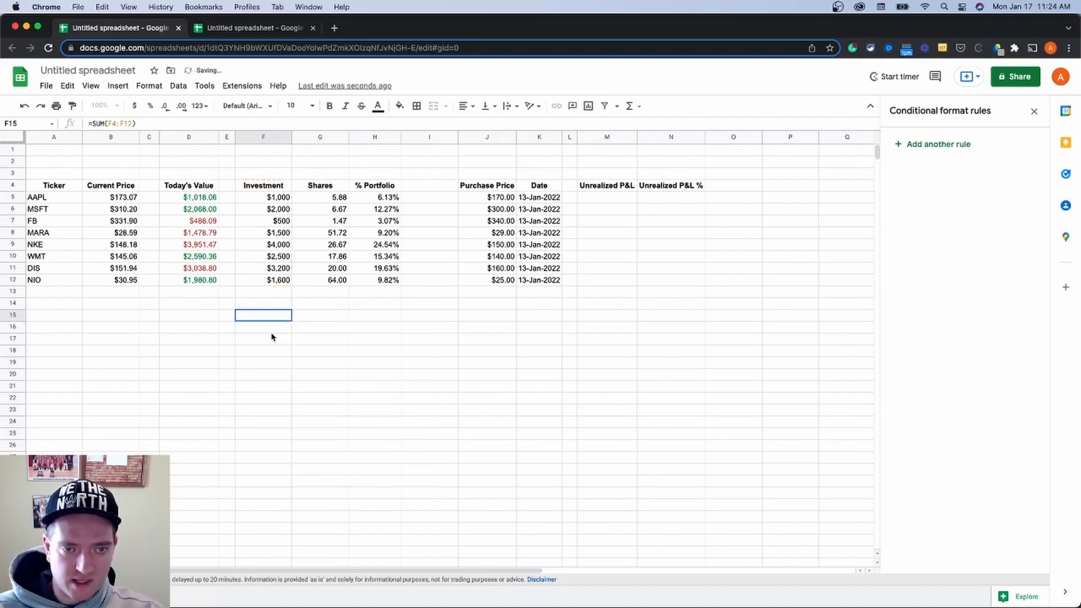
click(134, 106)
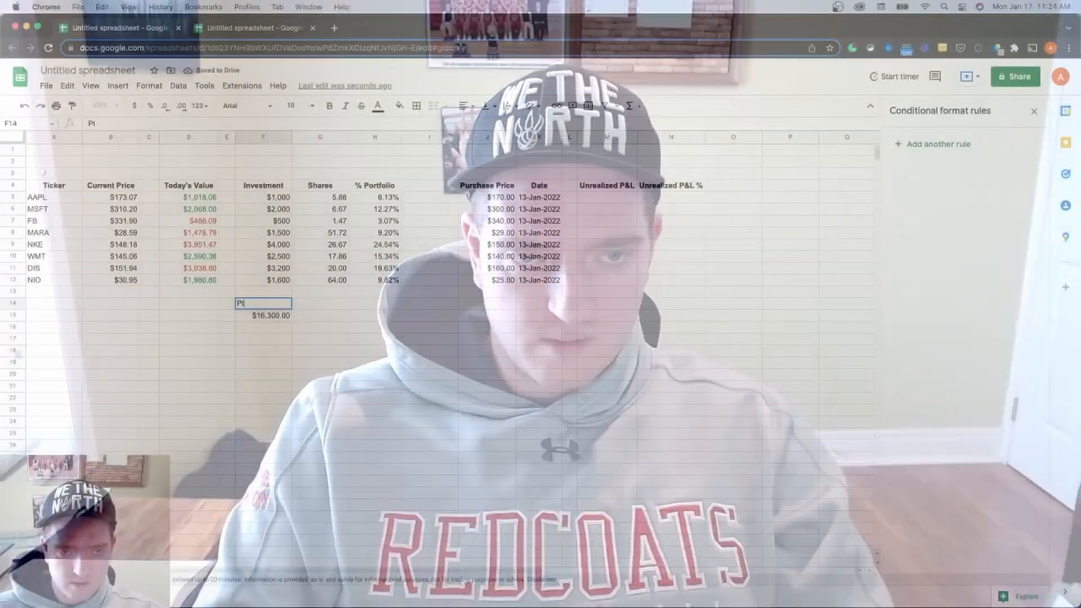
Label the investment total with "Portfolio" in F14, made bold and centred.
text(rt)
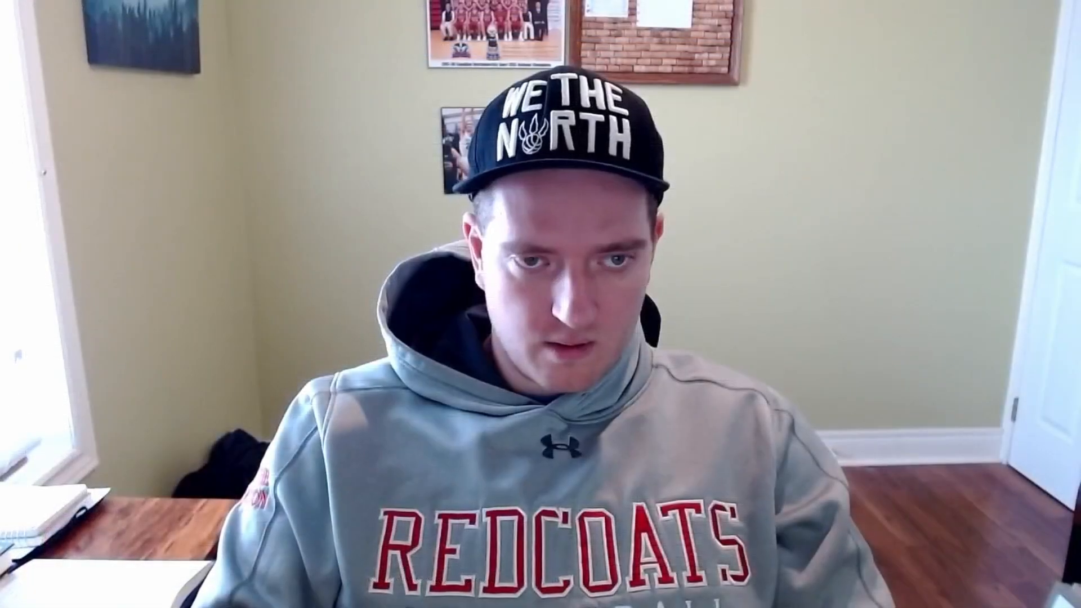
text(foliot)
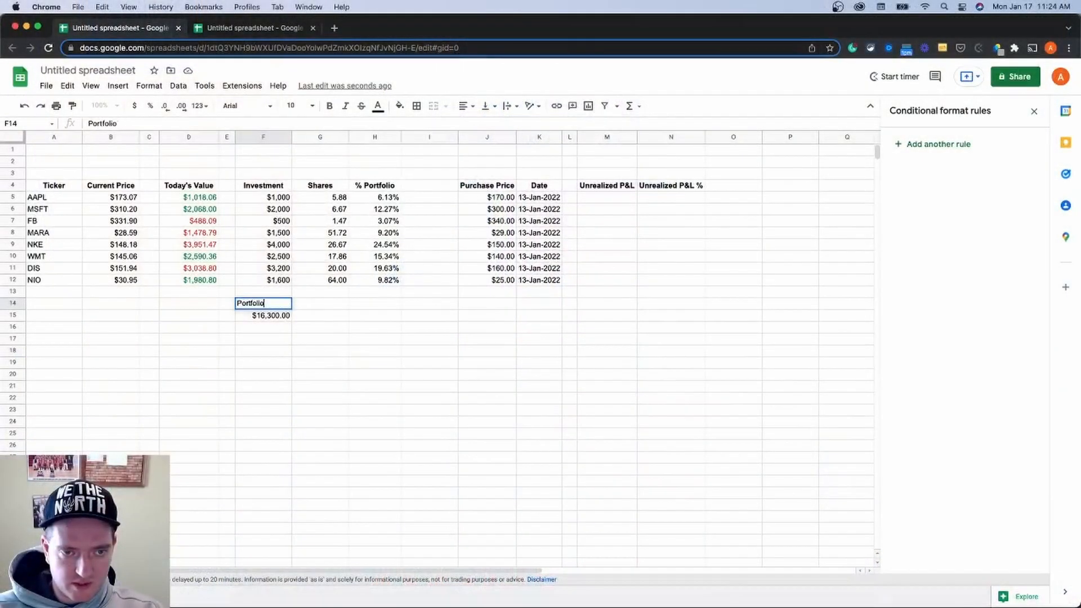
key(Return)
click(247, 306)
key(super+b)
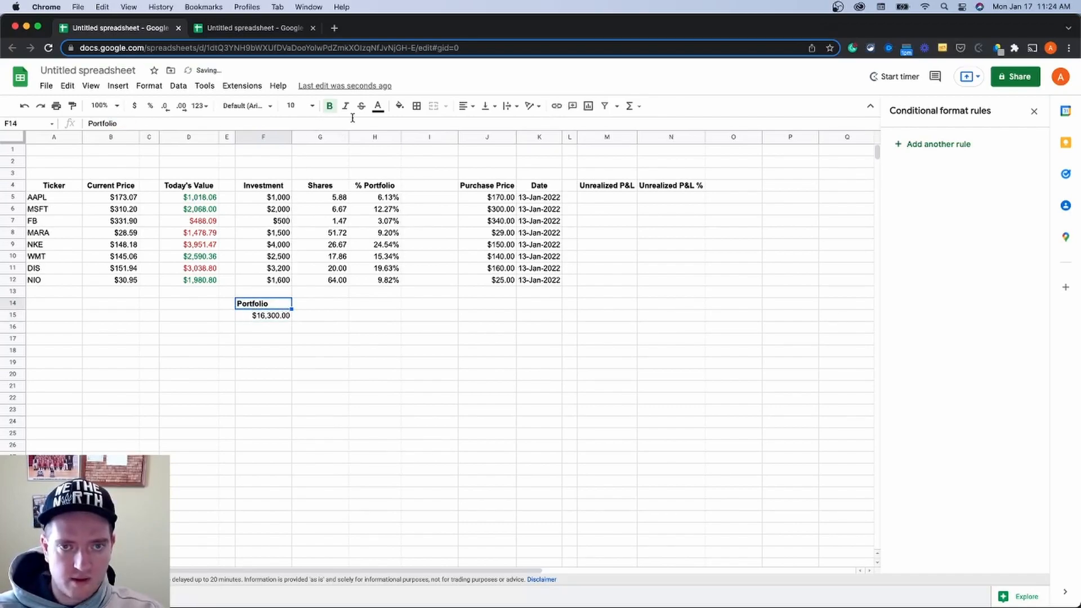
click(471, 106)
click(480, 126)
click(318, 327)
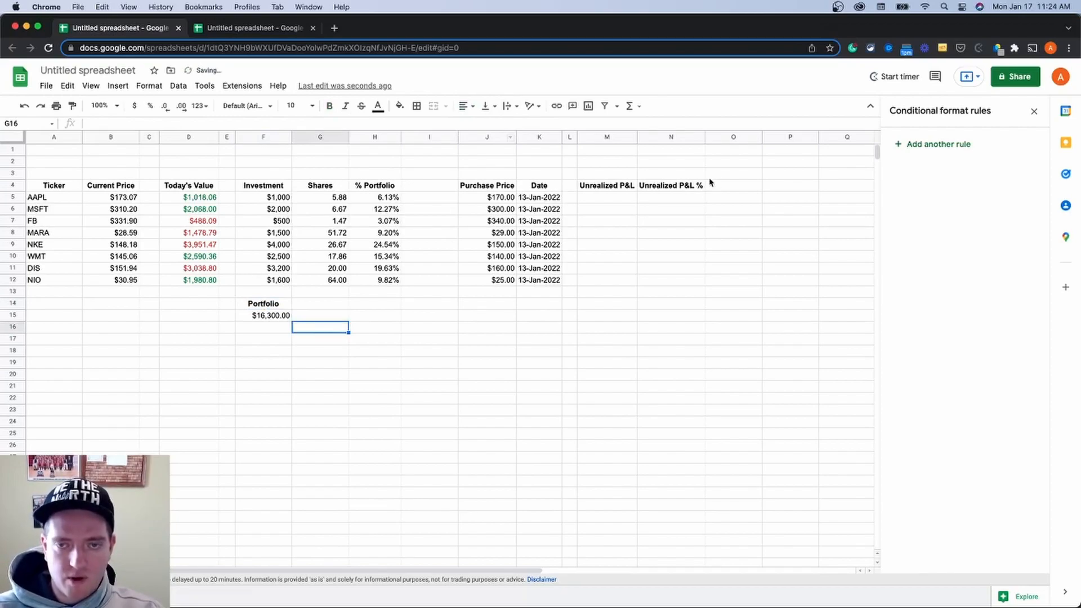
Copy the unrealized P&L and P&L % formulas in M5:N5 of the finished example spreadsheet into M5:N5 of the new sheet.
click(619, 201)
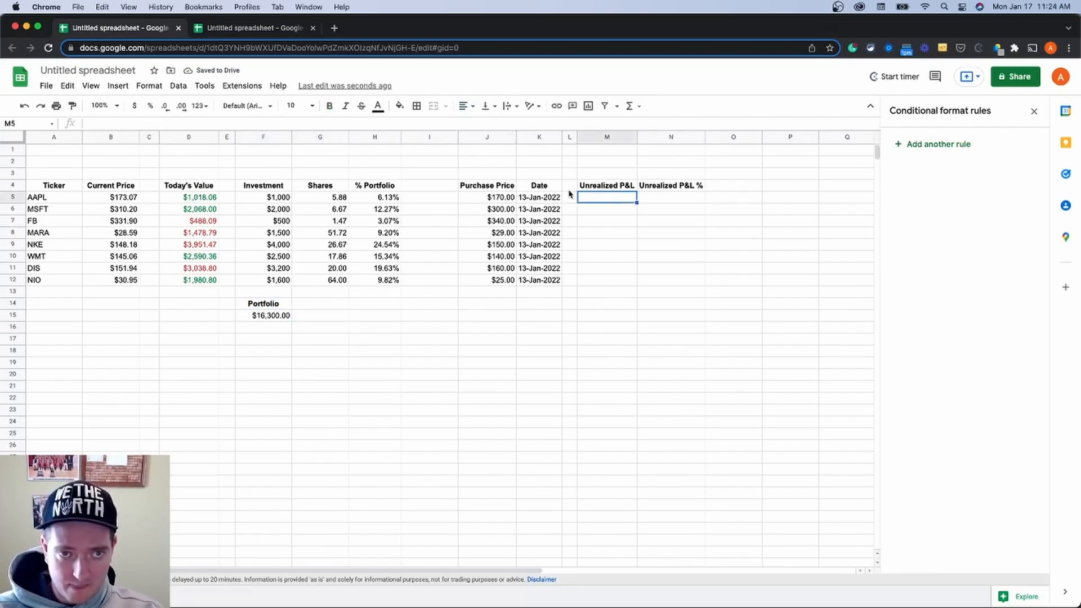
click(271, 29)
drag(650, 205, 705, 206)
key(super+c)
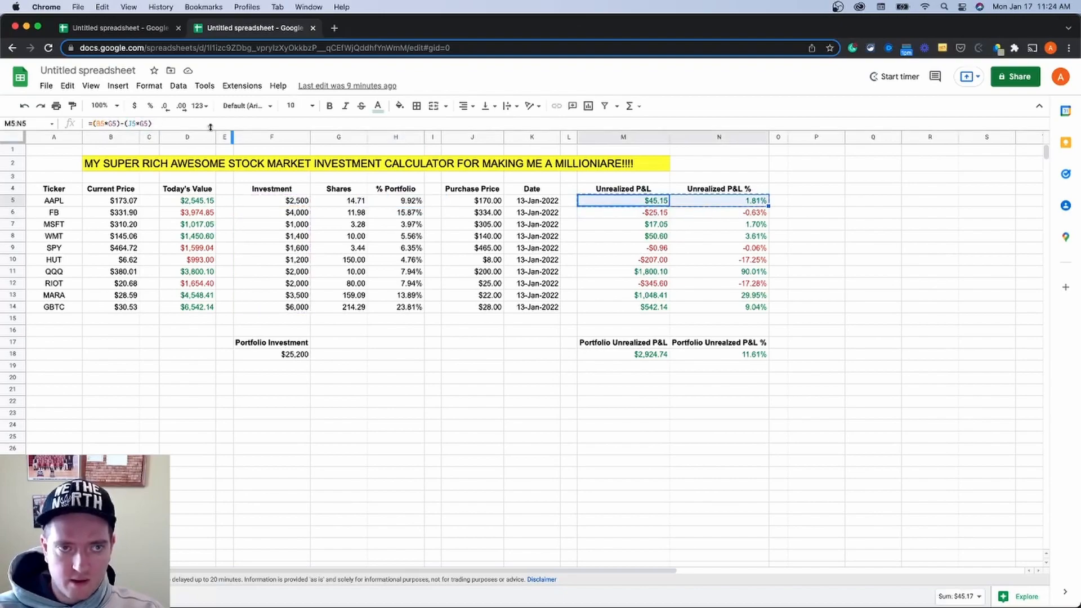
click(136, 27)
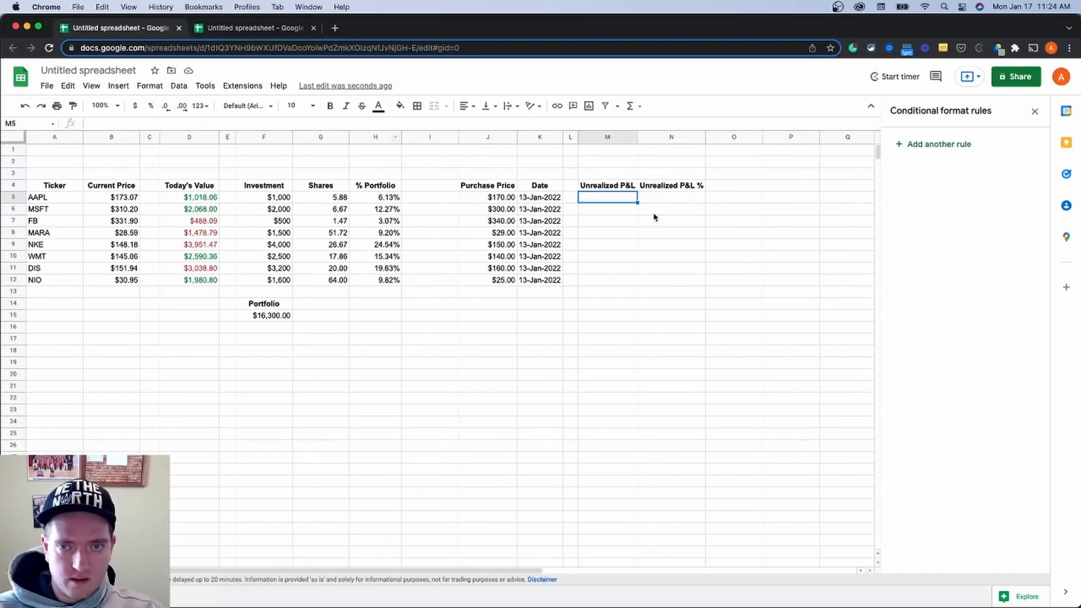
key(super+v)
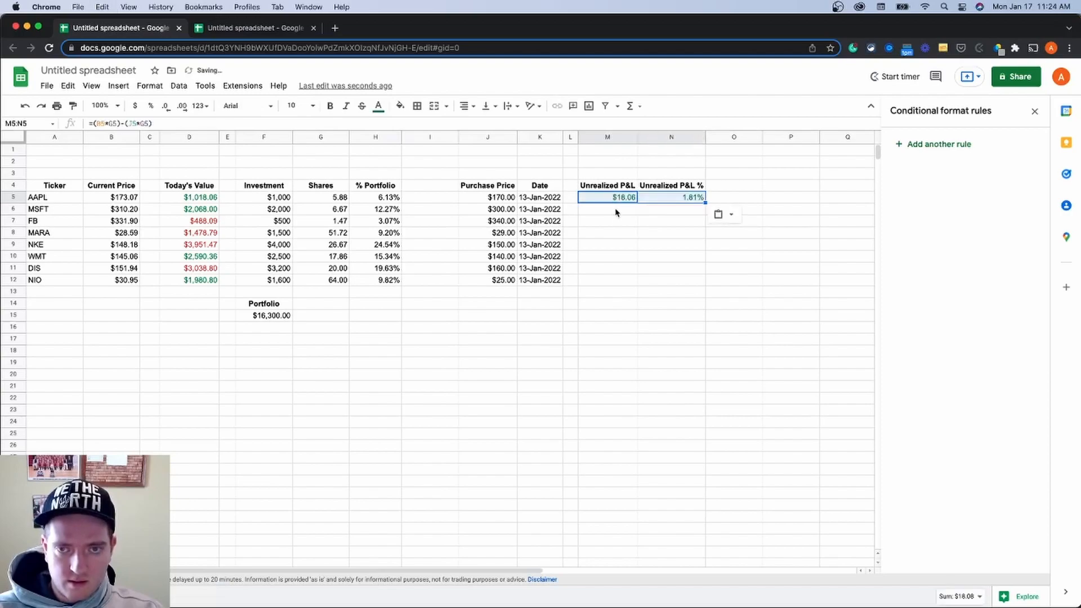
Examine the unrealized P&L formula in M5 and the AAPL current price, today's value and investment cells behind it.
double_click(617, 198)
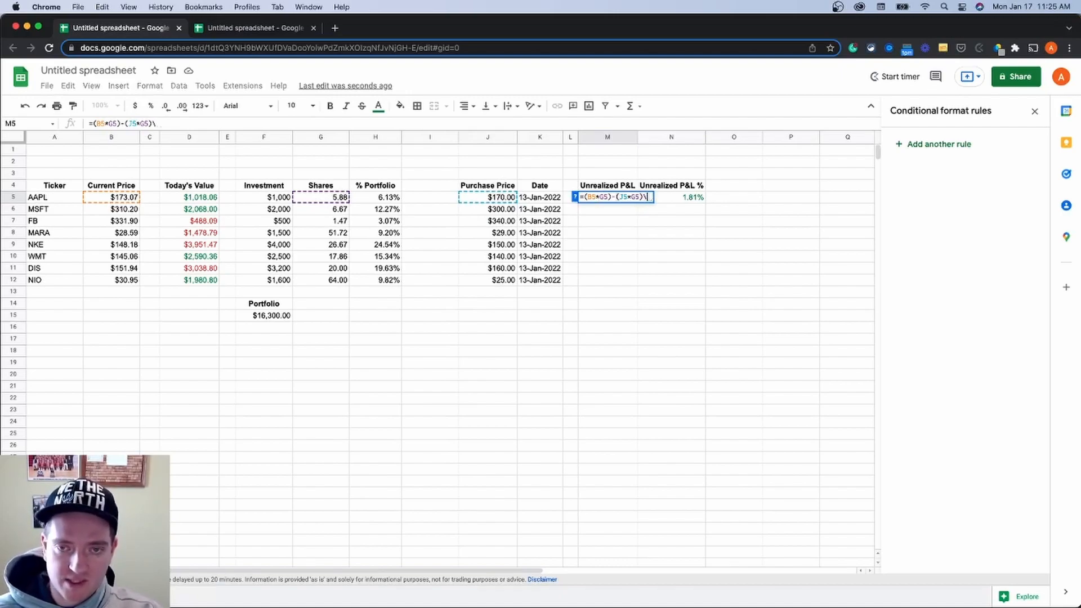
key(Return)
click(598, 201)
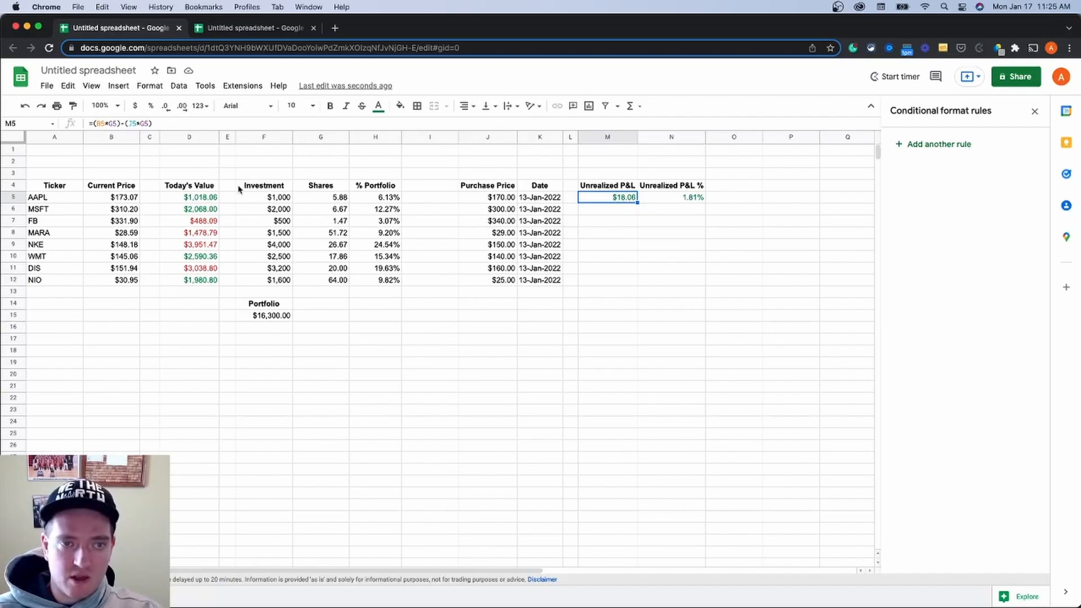
click(209, 201)
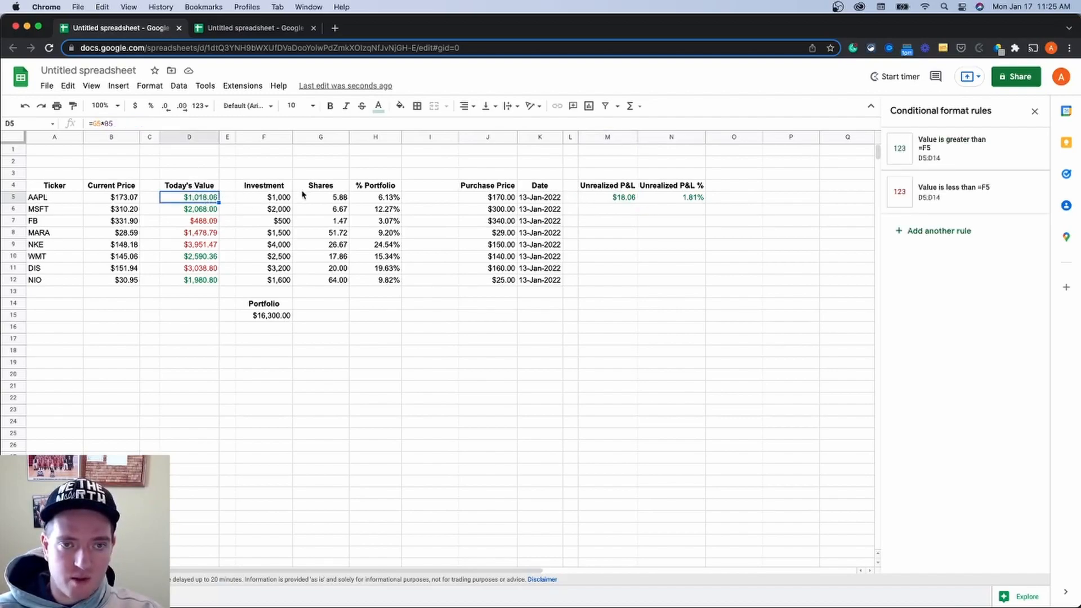
click(119, 199)
drag(117, 186, 116, 203)
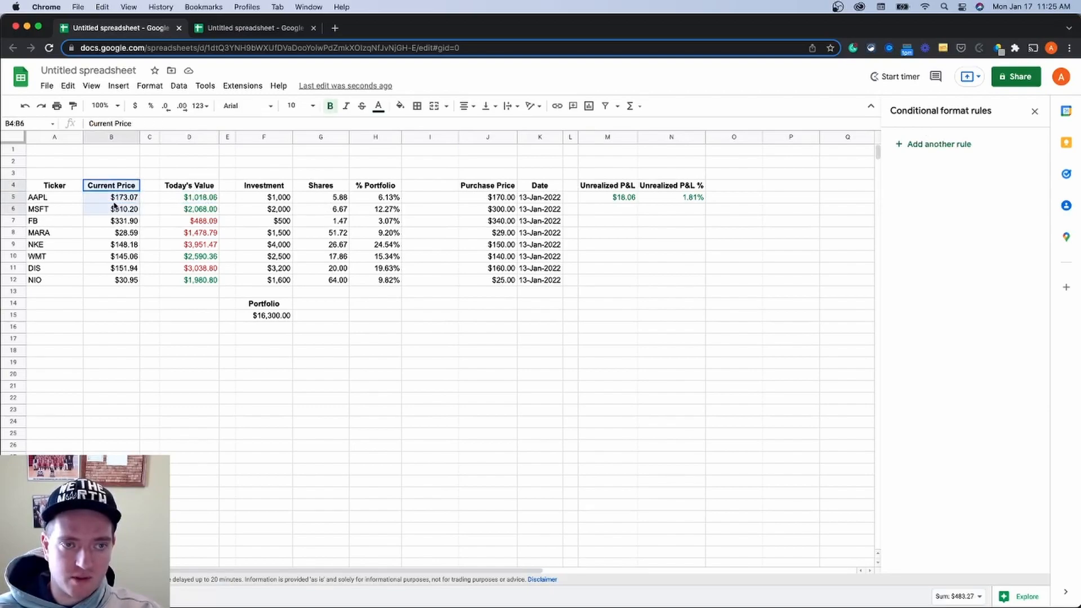
click(204, 200)
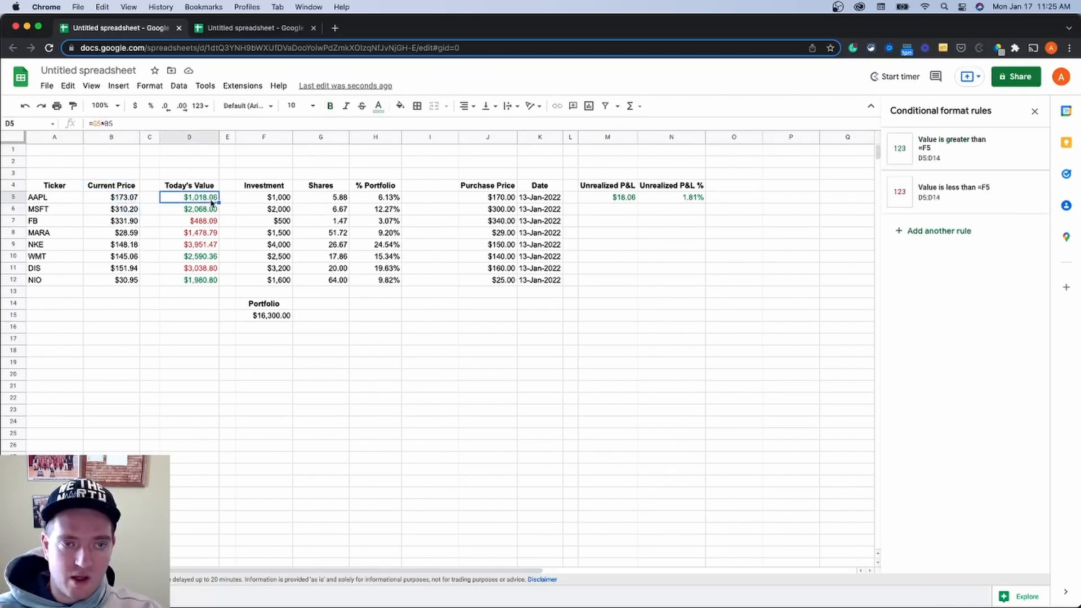
click(277, 200)
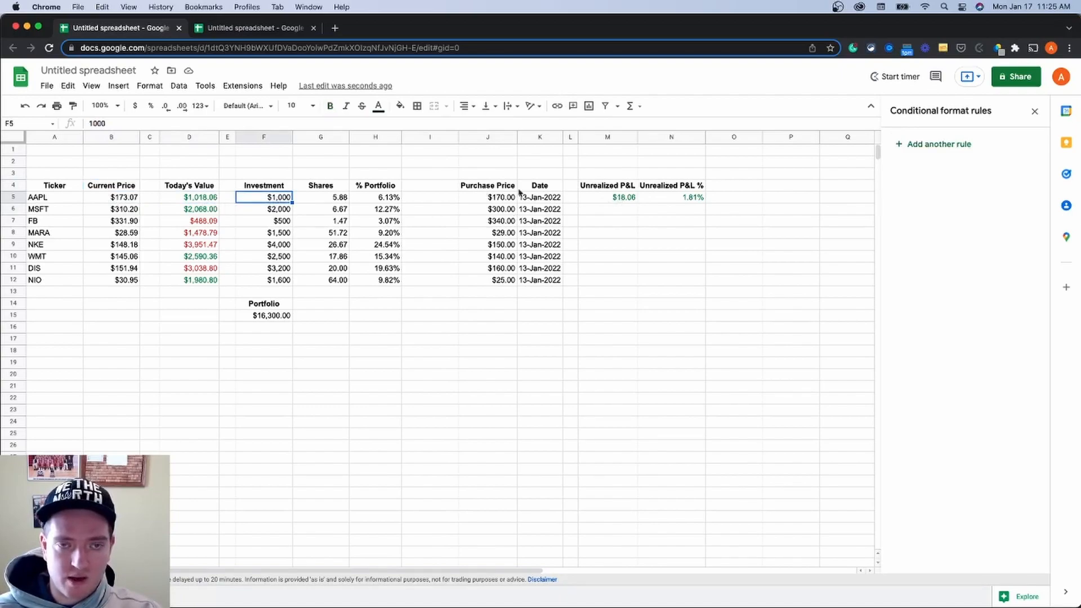
Compare the AAPL unrealized P&L in M5 with the investment in F5 and the percentage formula in N5.
click(619, 202)
click(280, 202)
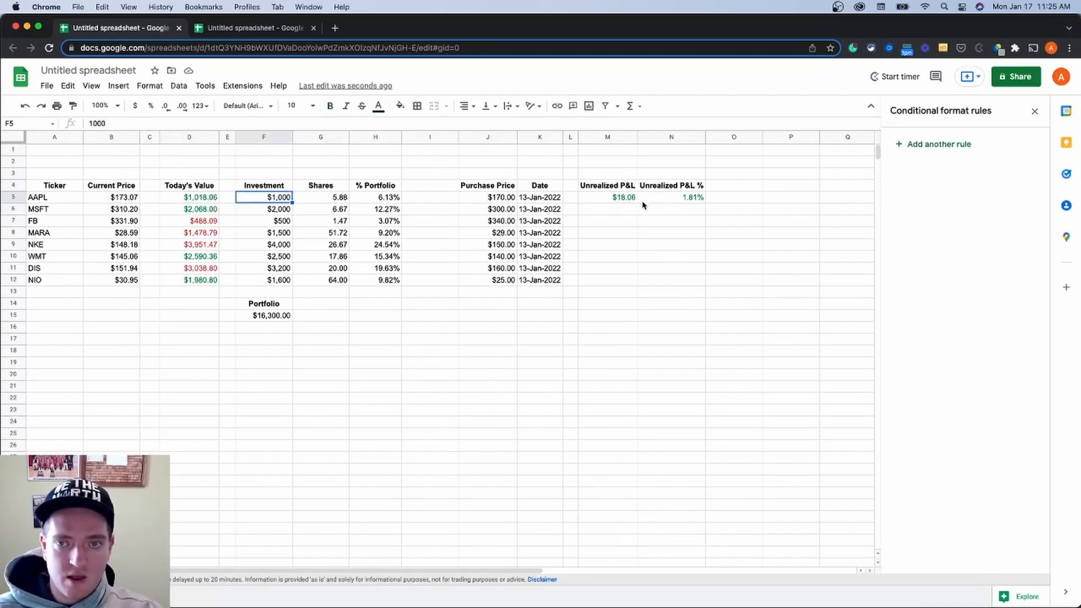
click(672, 198)
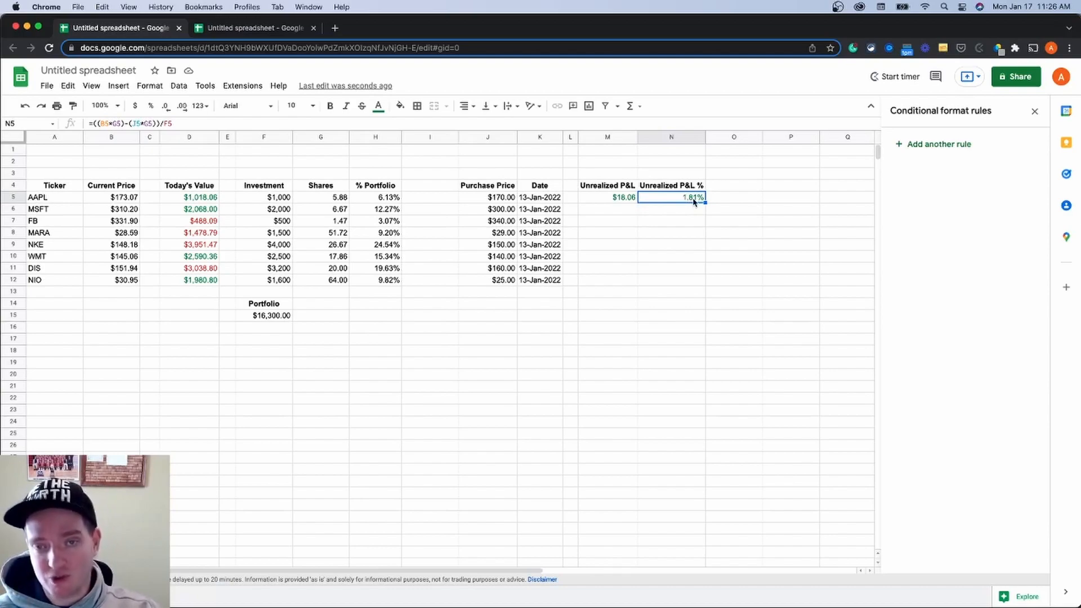
click(622, 198)
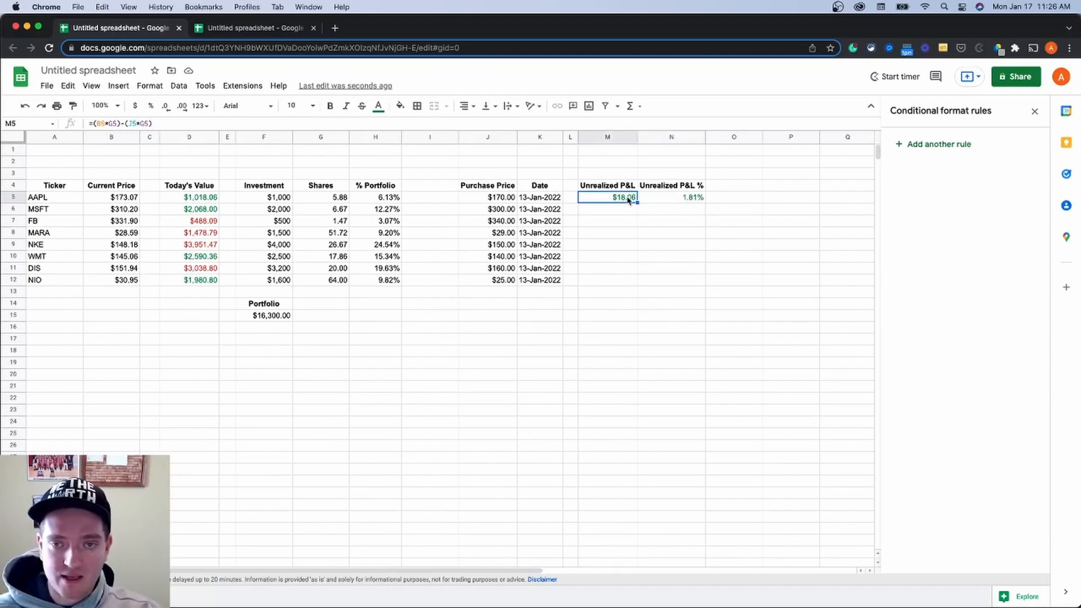
double_click(627, 199)
key(Escape)
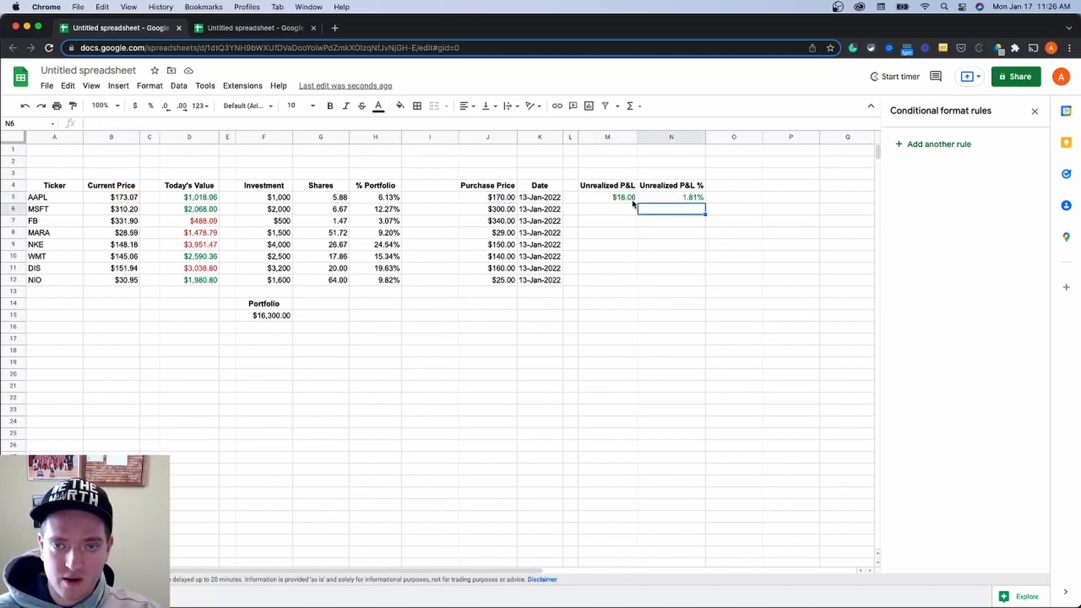
Add a color scale conditional formatting rule to M5.
right_click(633, 201)
mouse_move(724, 502)
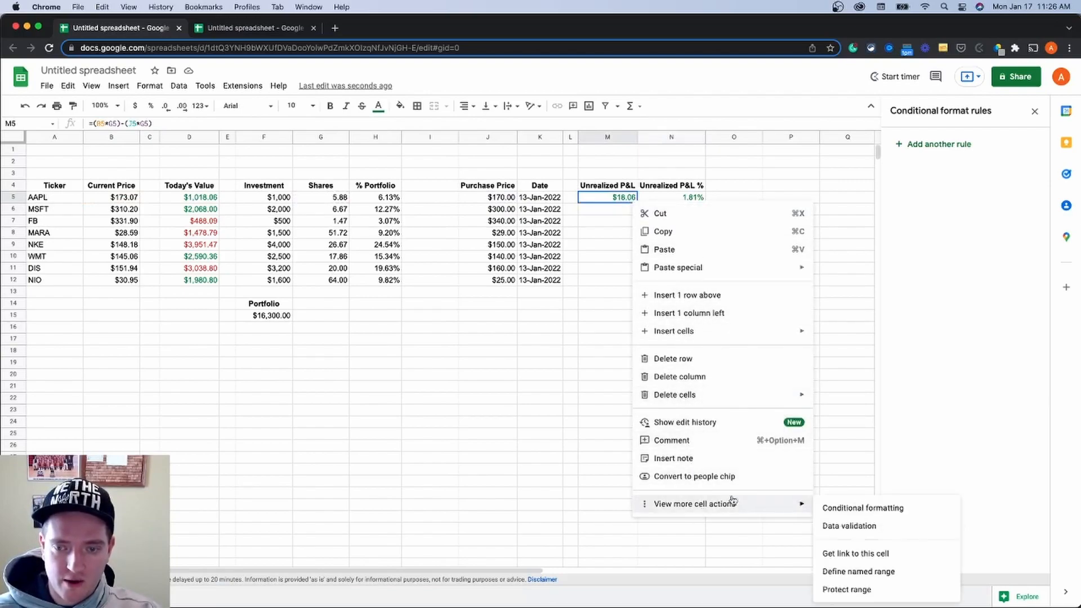
click(845, 508)
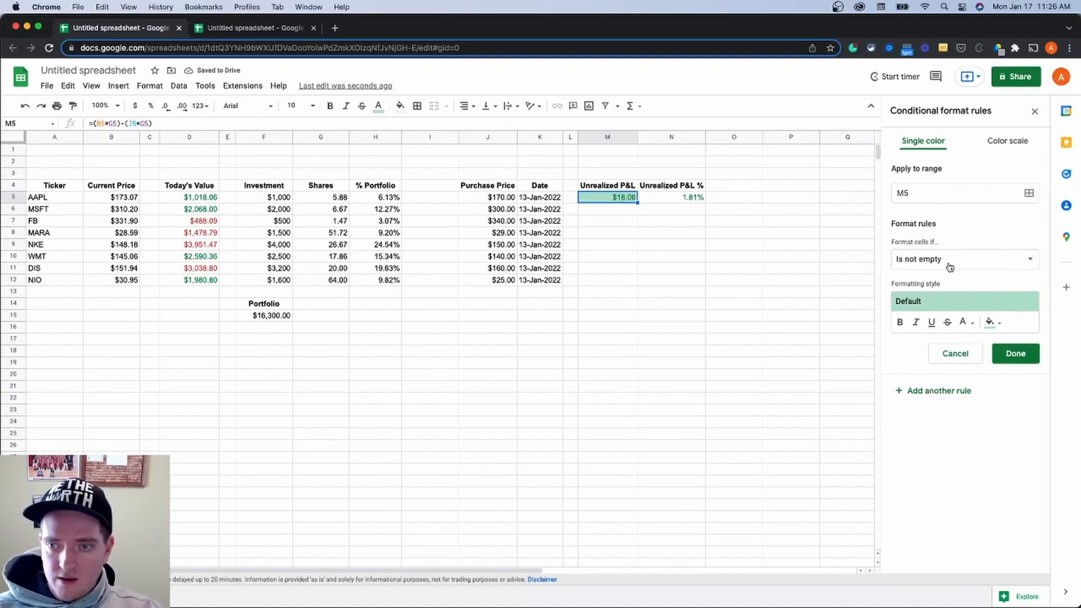
click(1009, 145)
click(928, 142)
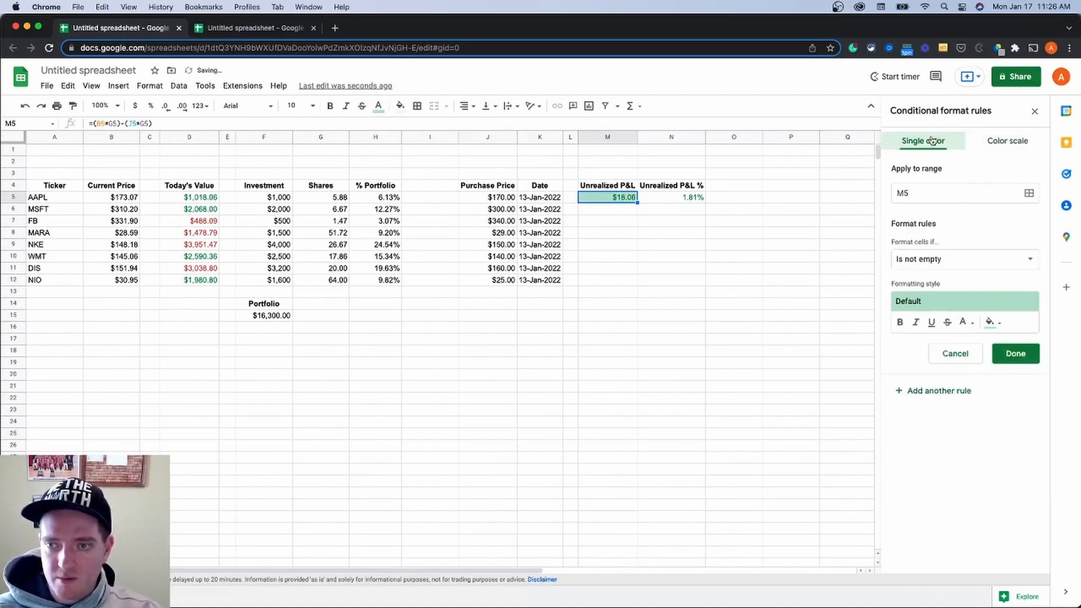
click(653, 256)
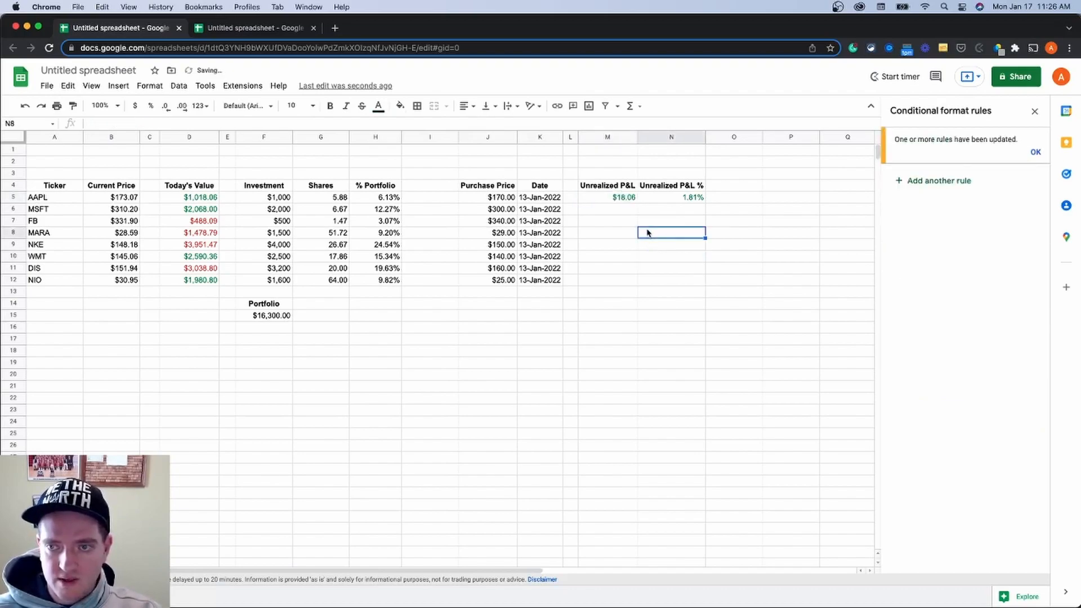
click(626, 199)
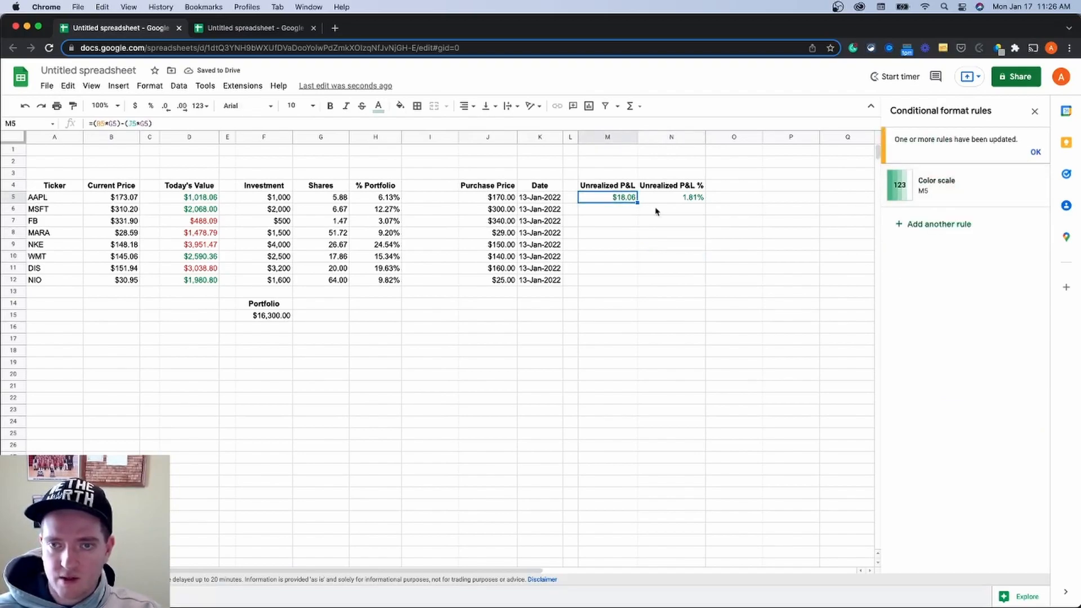
Try filling M5 with its color scale down to M12, and undo the fill.
drag(637, 202, 630, 282)
click(639, 222)
click(636, 202)
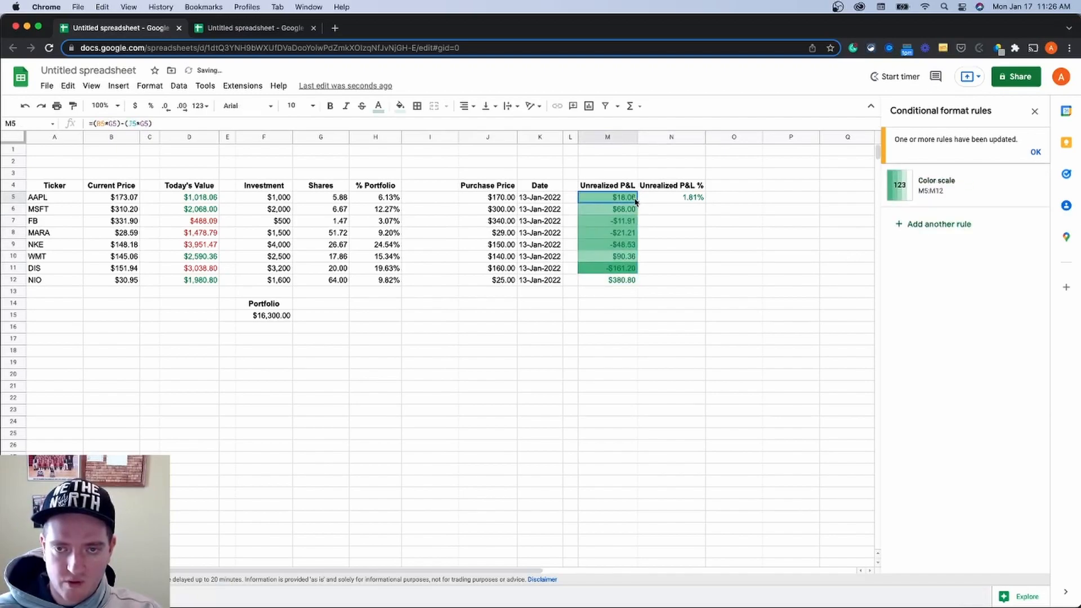
key(super+z)
double_click(634, 199)
click(656, 231)
Delete the color scale rule from M5.
right_click(620, 201)
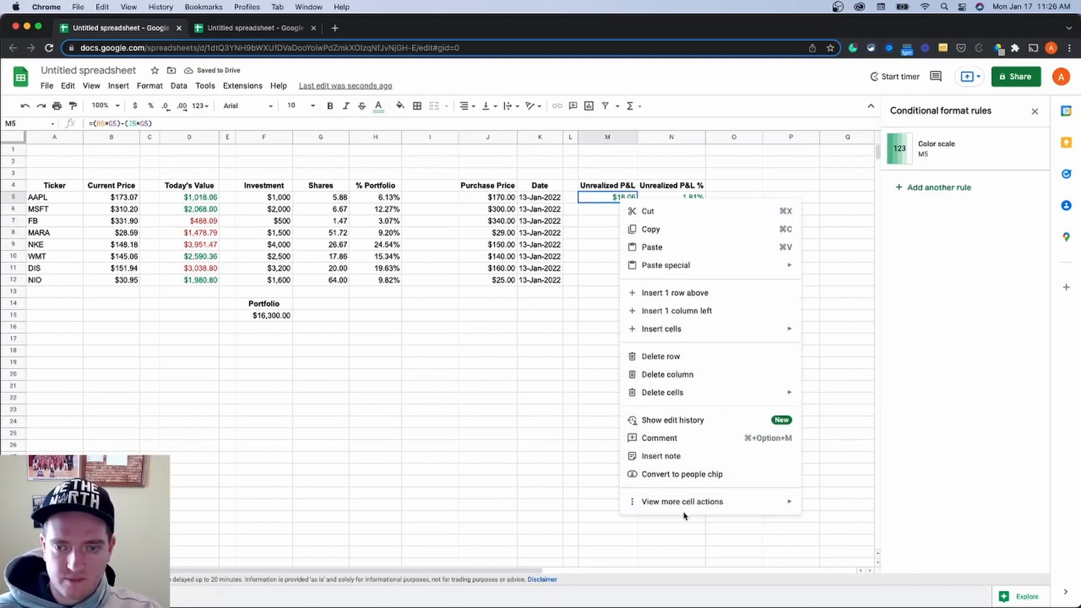
click(815, 511)
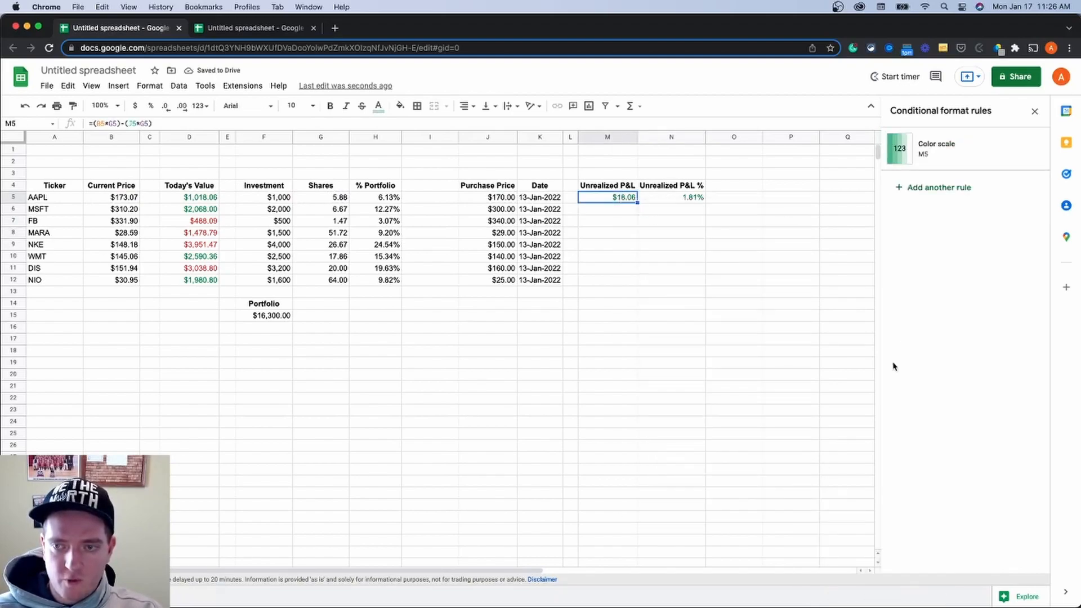
click(1028, 150)
Add a conditional formatting rule to M5 that shows the value in green text when it is greater than or equal to 0.
click(900, 145)
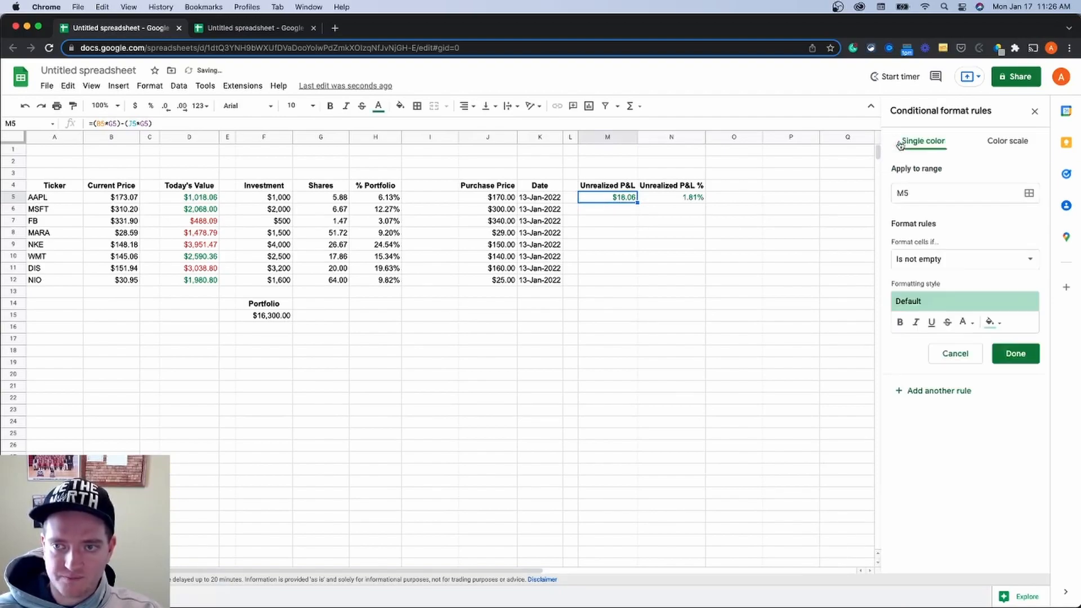
click(940, 262)
click(946, 456)
click(928, 284)
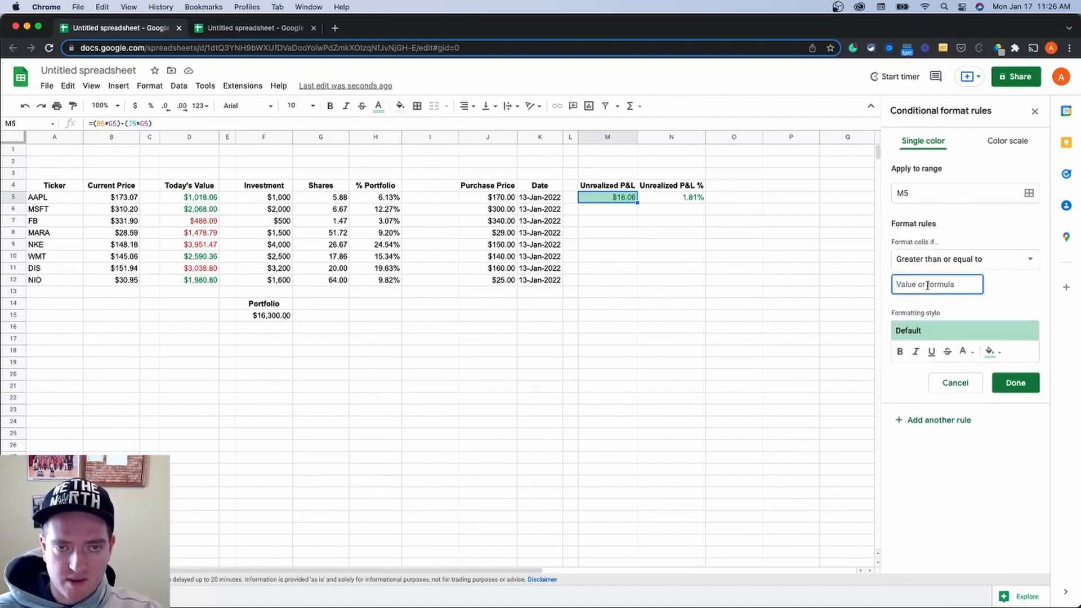
text(0)
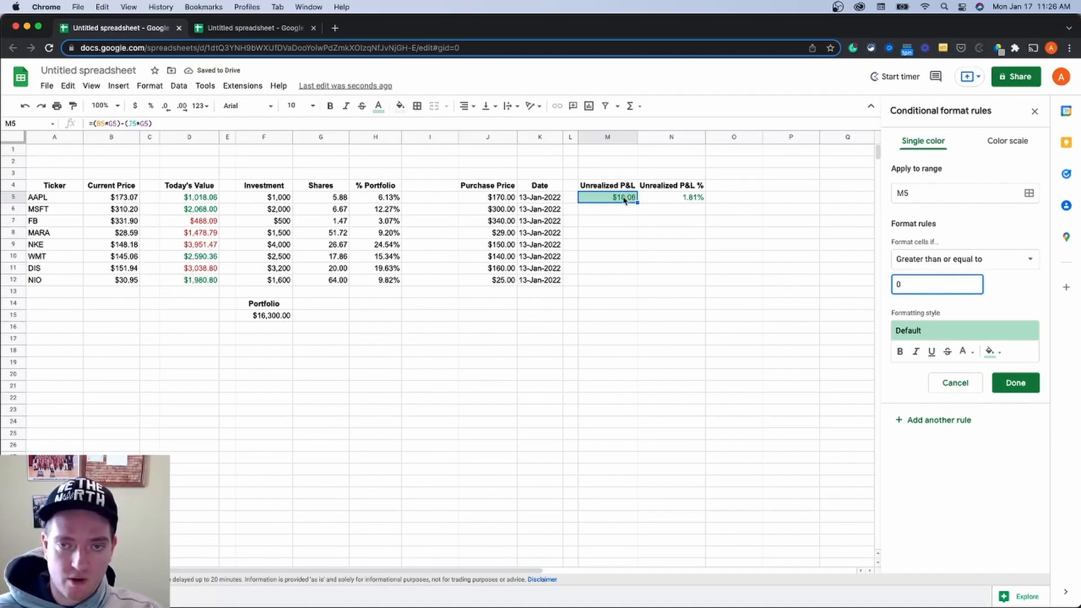
click(909, 328)
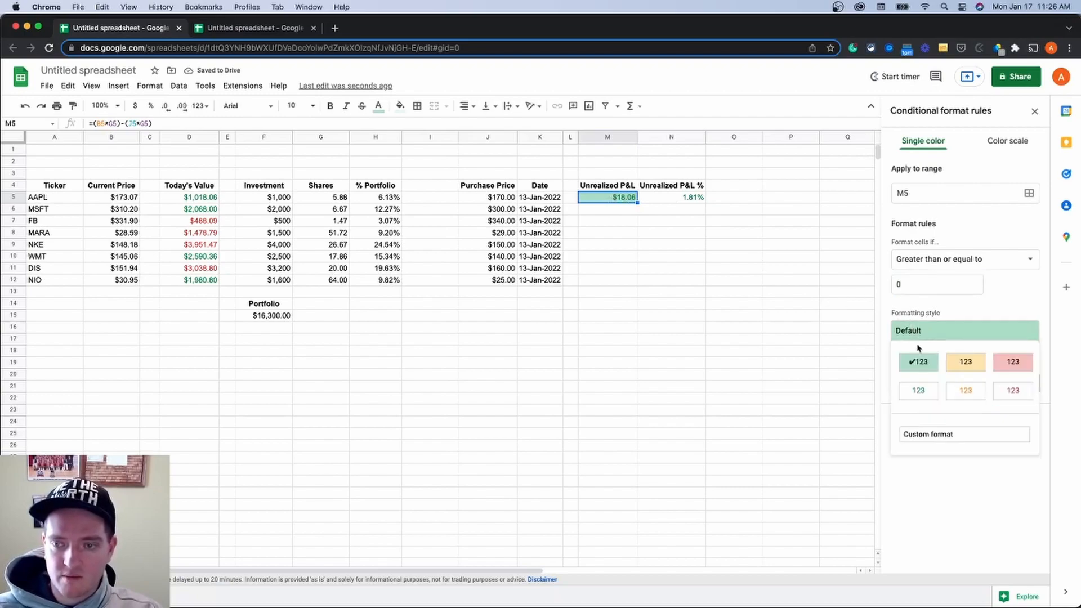
click(916, 391)
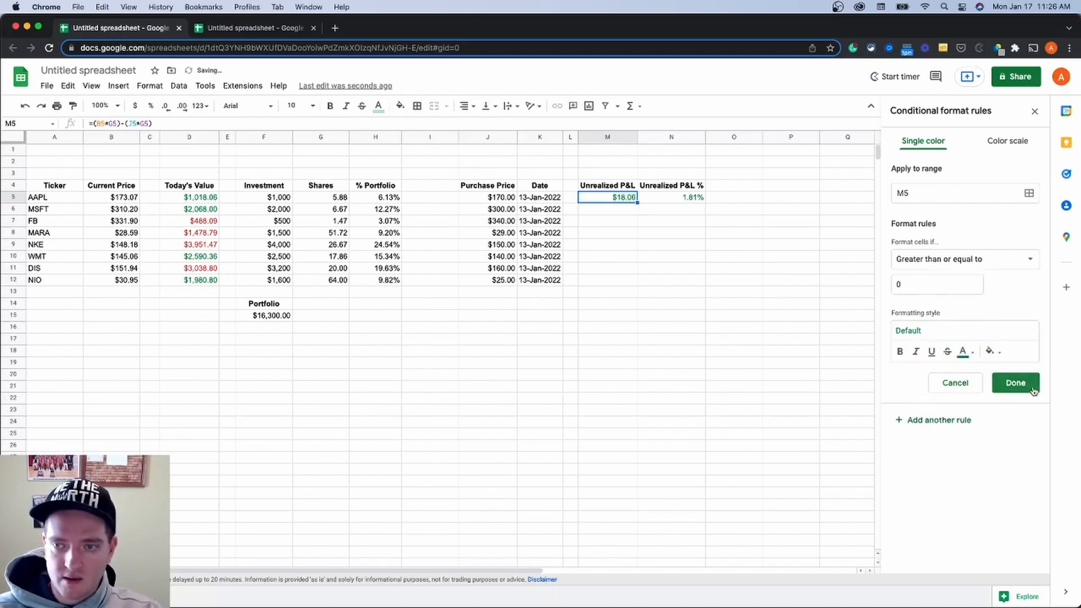
click(1033, 390)
Add a second conditional formatting rule to M5 that shows the value in red text when it is less than 0.
click(893, 187)
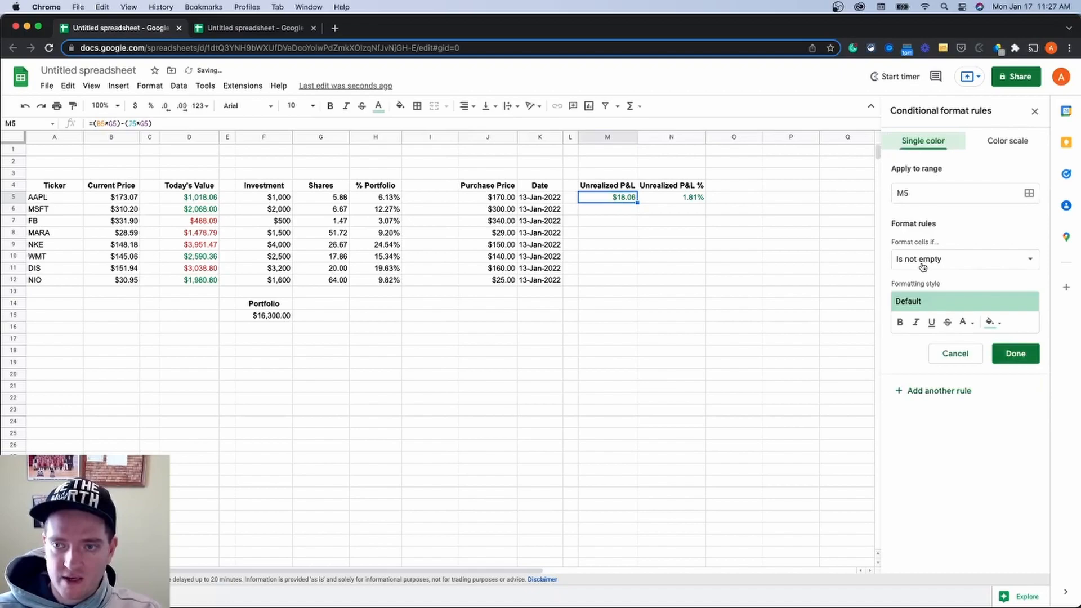
click(923, 264)
click(943, 475)
click(939, 283)
text(0)
click(937, 333)
click(1001, 366)
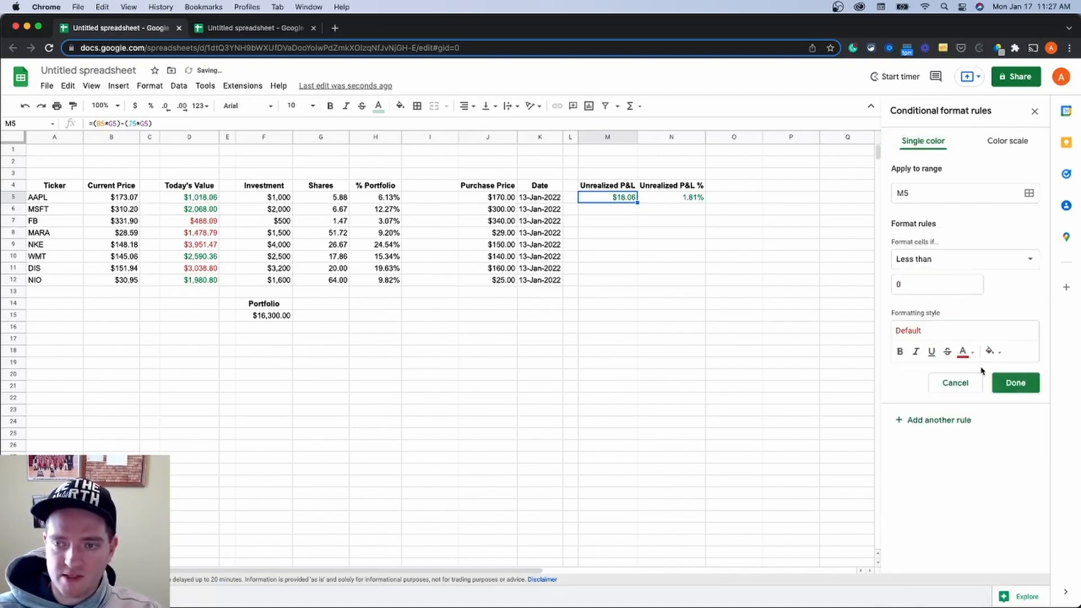
click(1014, 385)
Fill the unrealized P&L formula and colour rules from M5 down to M12.
click(721, 245)
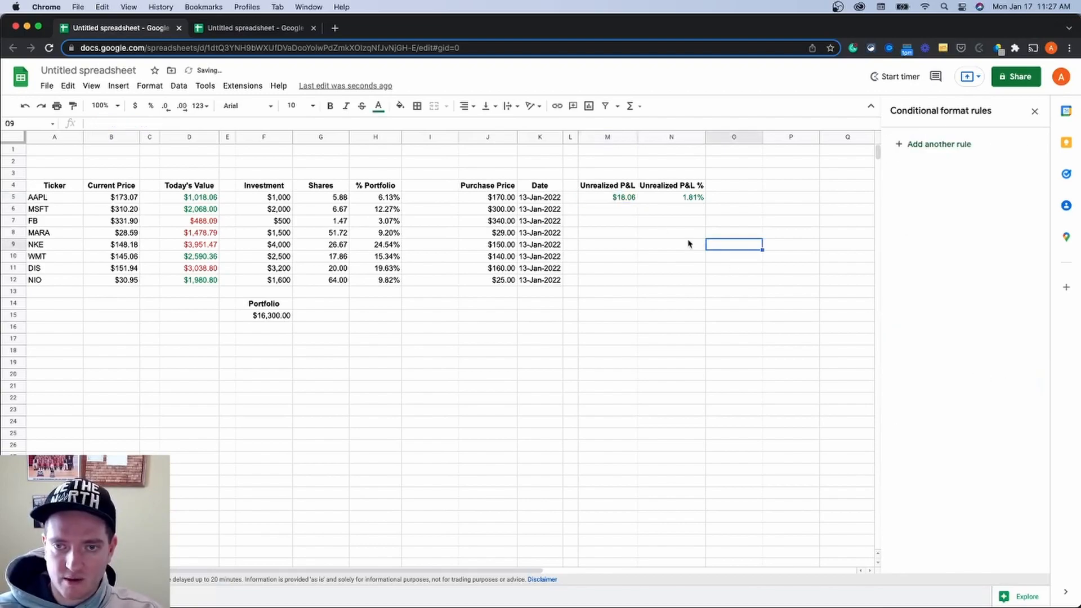
drag(625, 197, 633, 283)
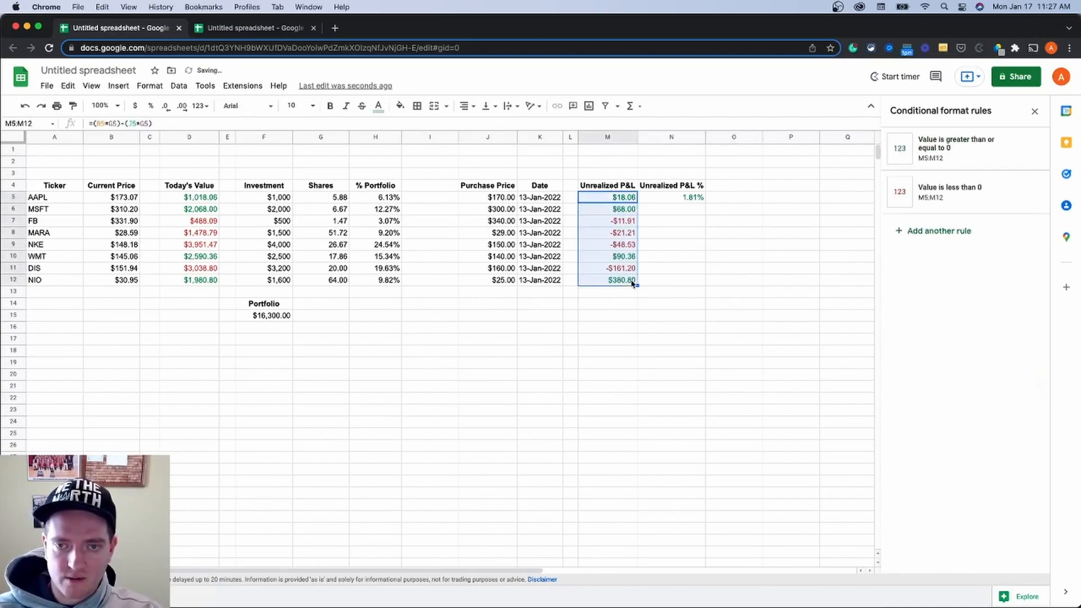
click(632, 197)
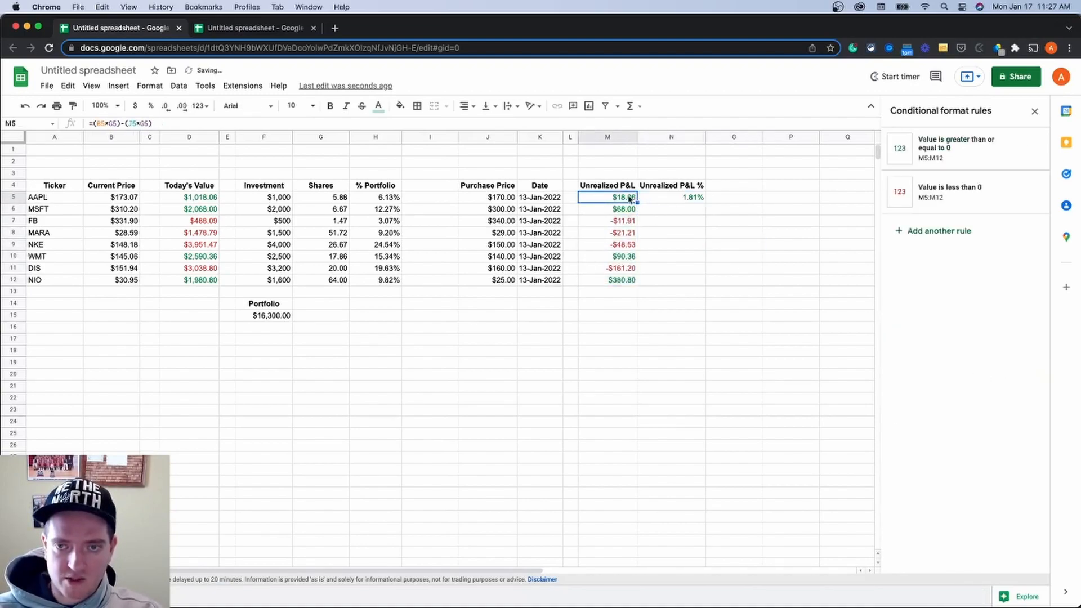
Add a conditional formatting rule to N5 that shows the value in green text when it is greater than or equal to 0.
click(686, 198)
right_click(692, 203)
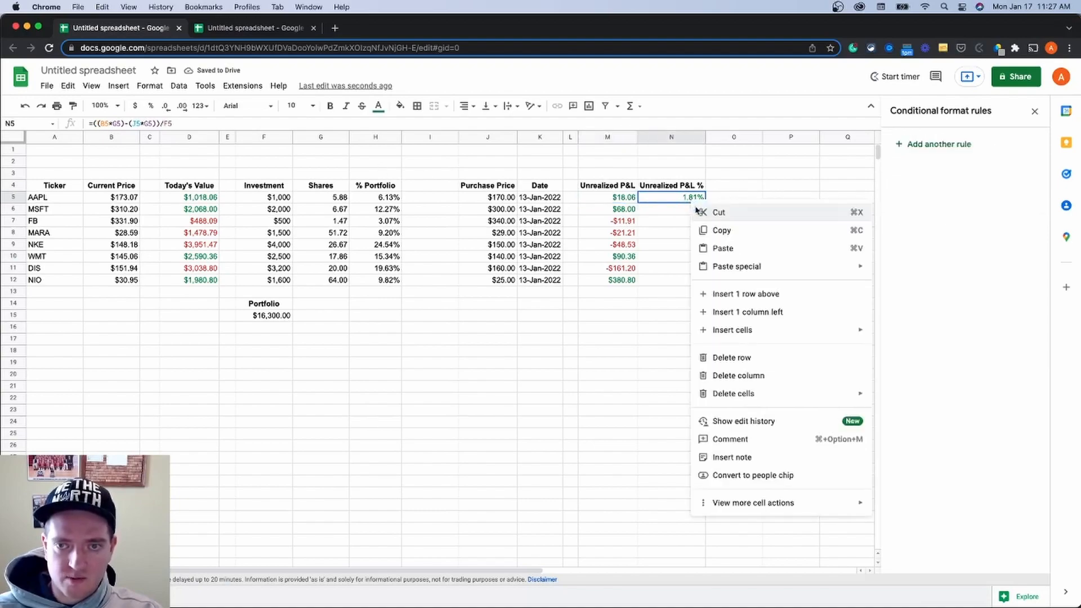
mouse_move(760, 503)
click(917, 507)
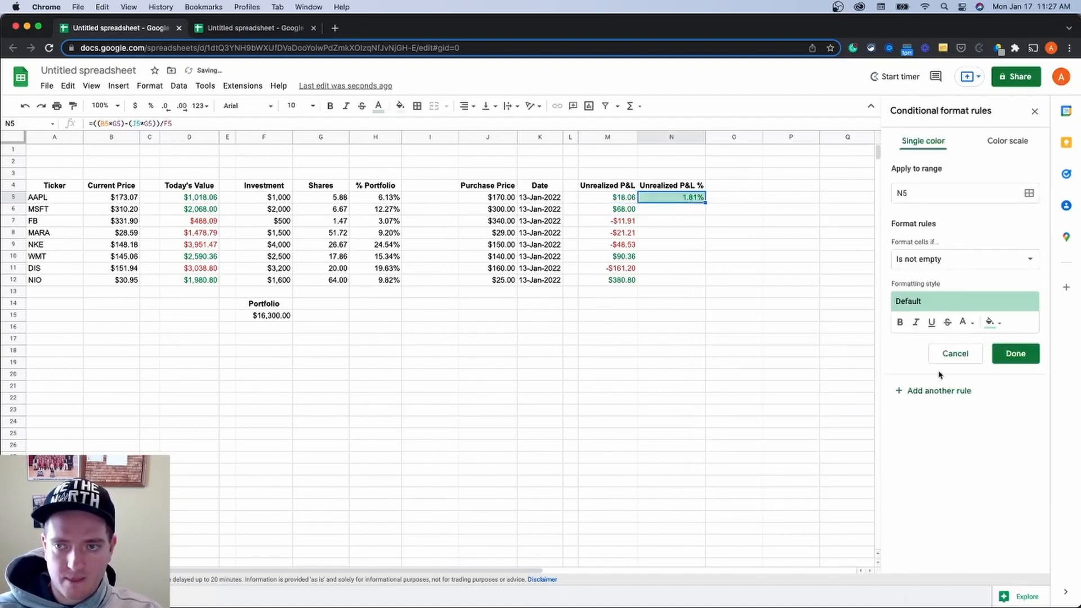
click(961, 263)
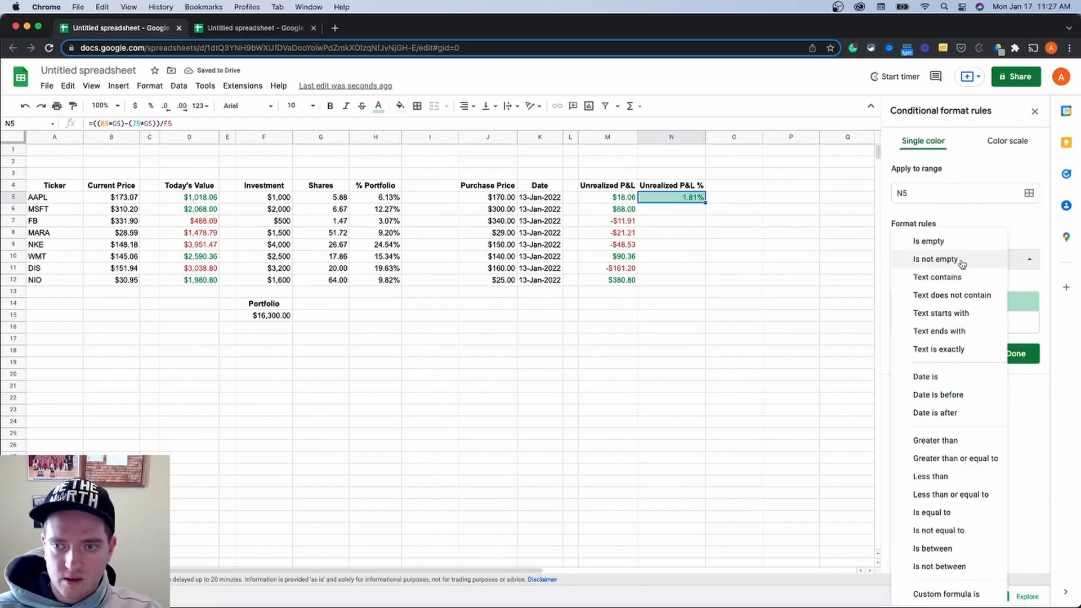
click(939, 458)
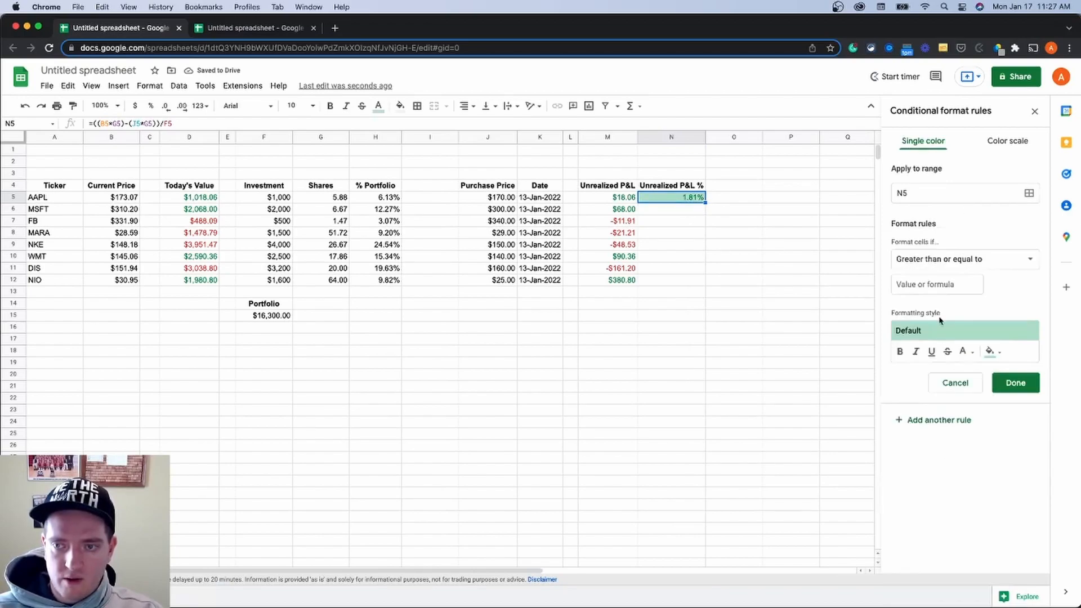
click(942, 286)
text(0)
click(930, 333)
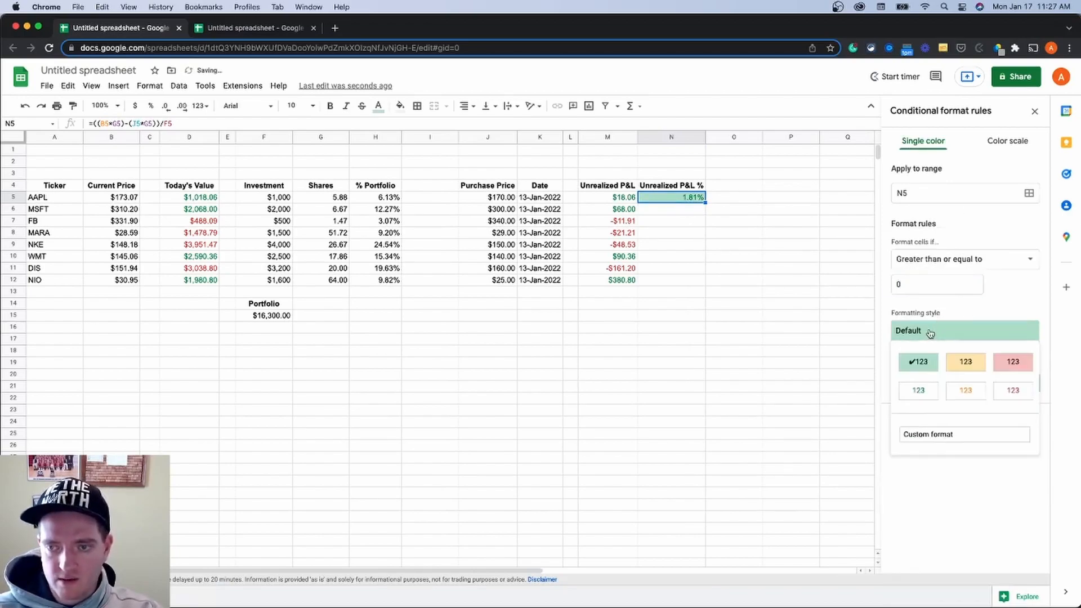
click(928, 386)
click(1012, 382)
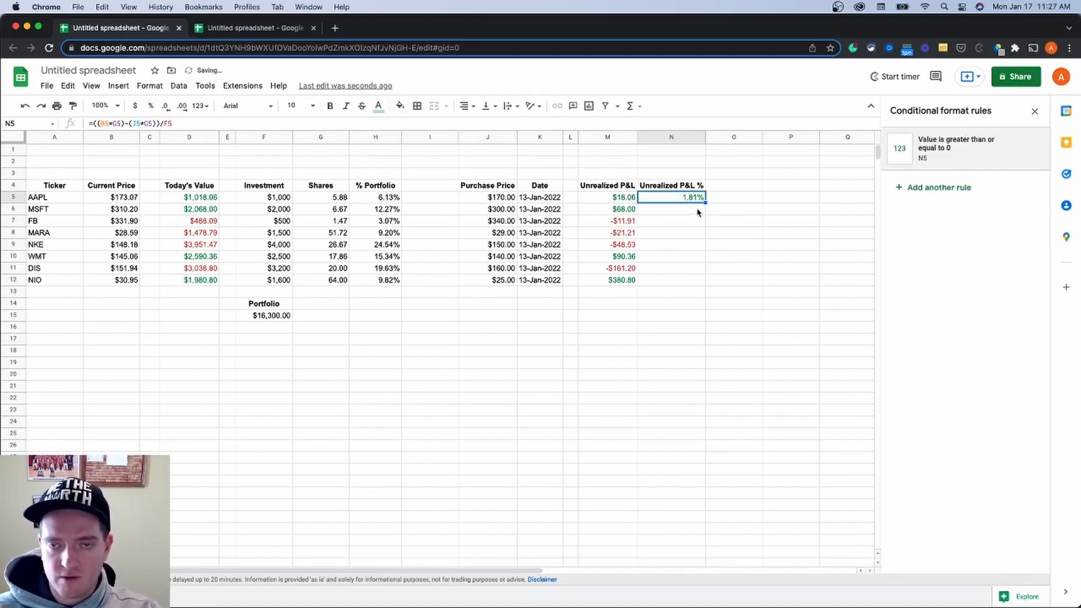
Add a second conditional formatting rule to N5 that shows the value in red text when it is less than 0.
click(924, 189)
click(930, 260)
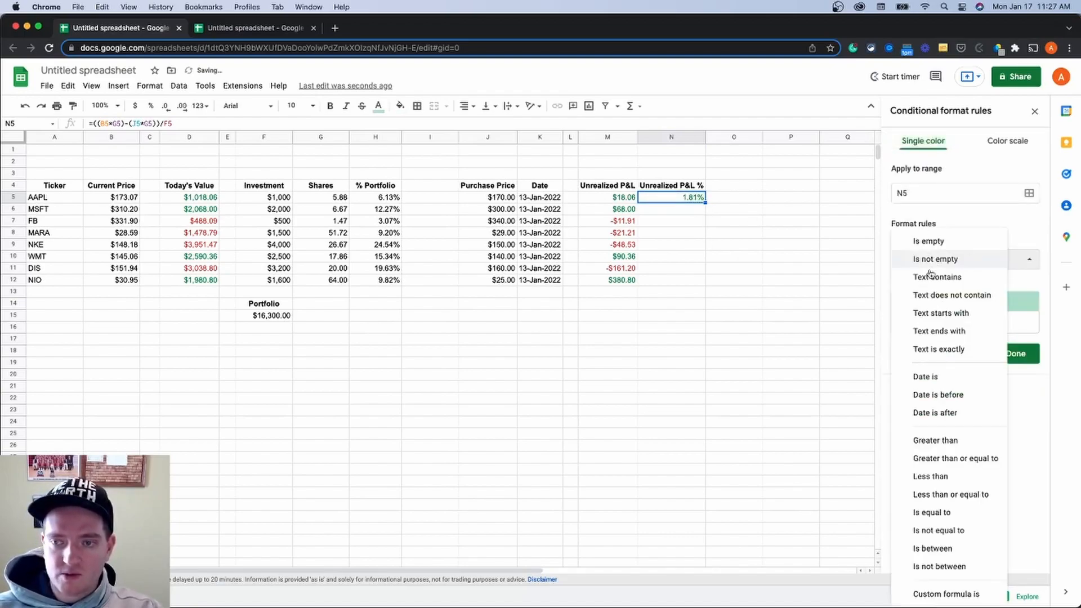
click(943, 479)
click(941, 287)
text(0)
click(941, 333)
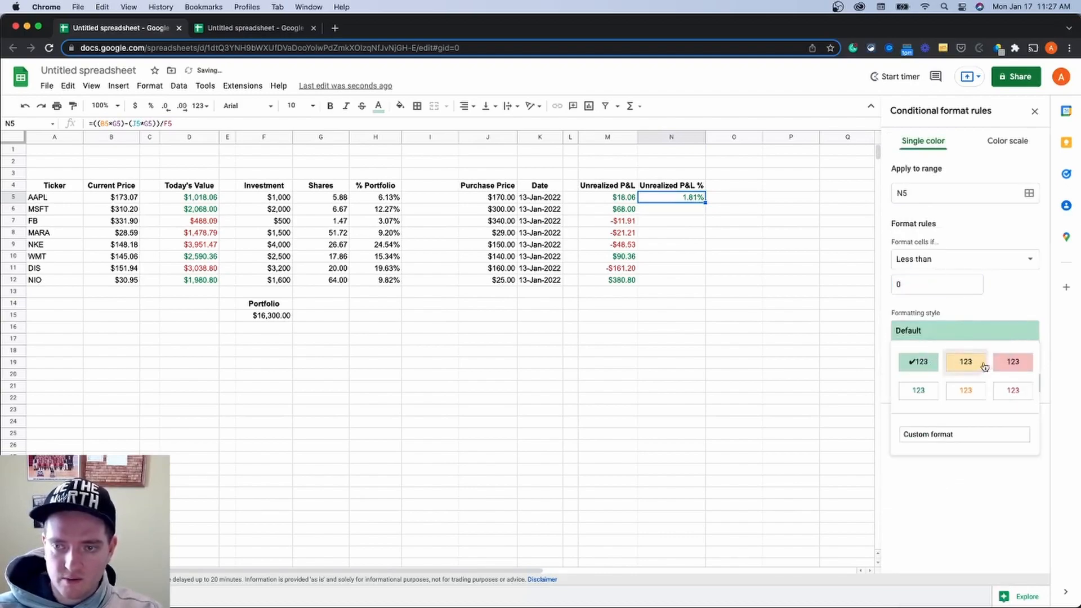
click(1013, 390)
click(1015, 381)
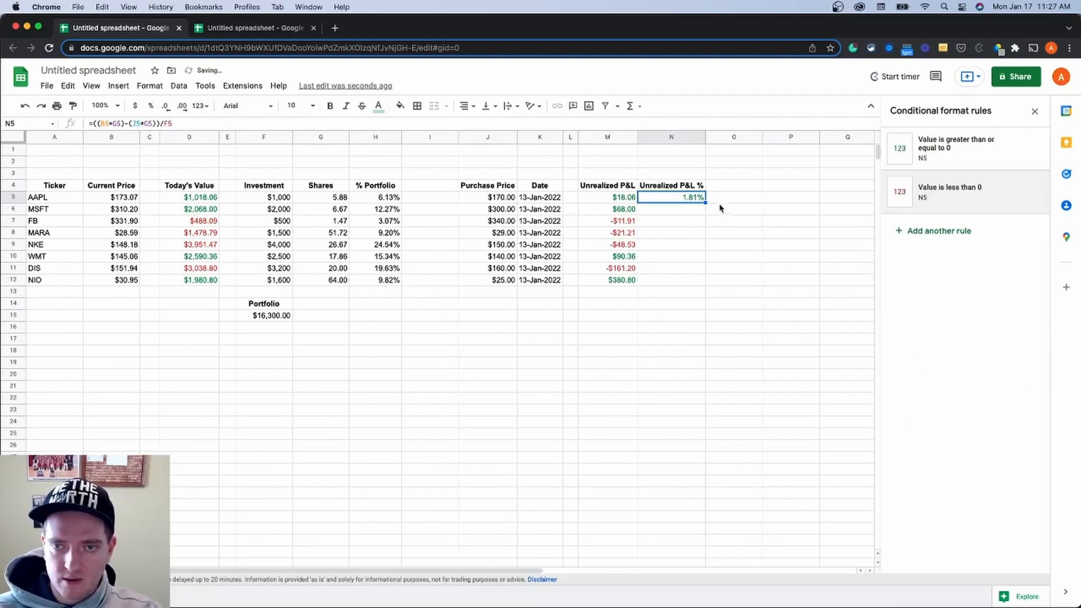
Fill the unrealized P&L % formula and colour rules from N5 down to N12.
drag(704, 201, 703, 286)
click(672, 284)
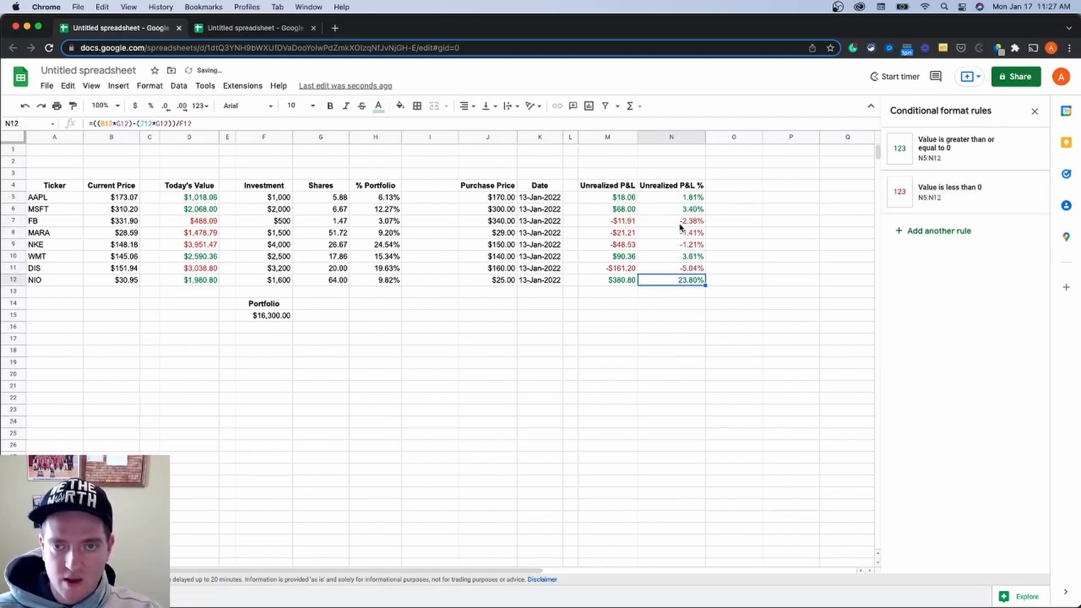
Copy the portfolio unrealized P&L and P&L % block M17:N18 from the other spreadsheet and paste it at M14.
click(607, 316)
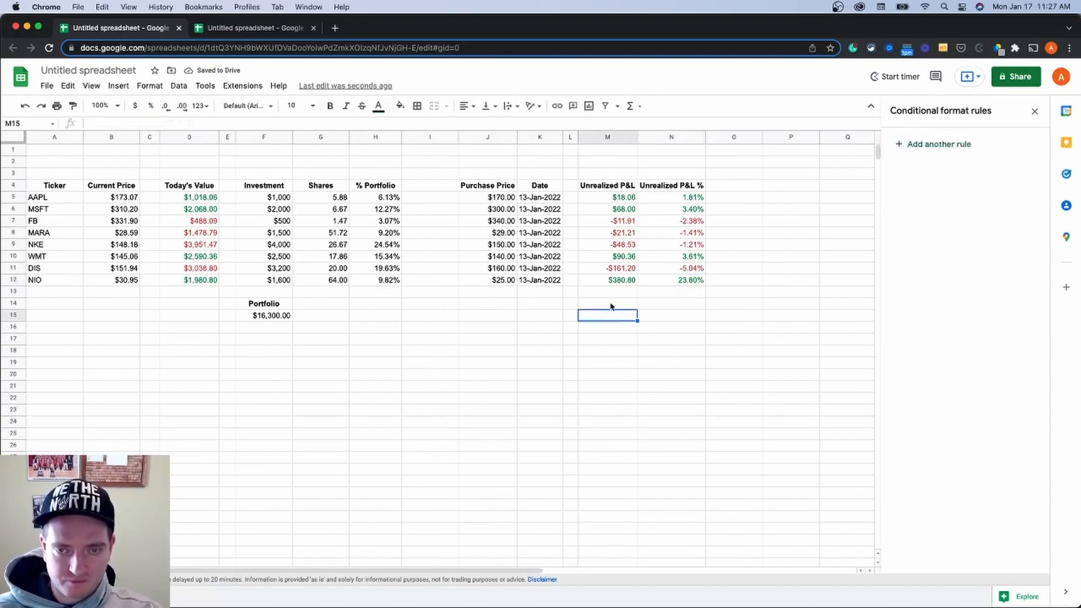
drag(588, 345, 731, 355)
key(super+c)
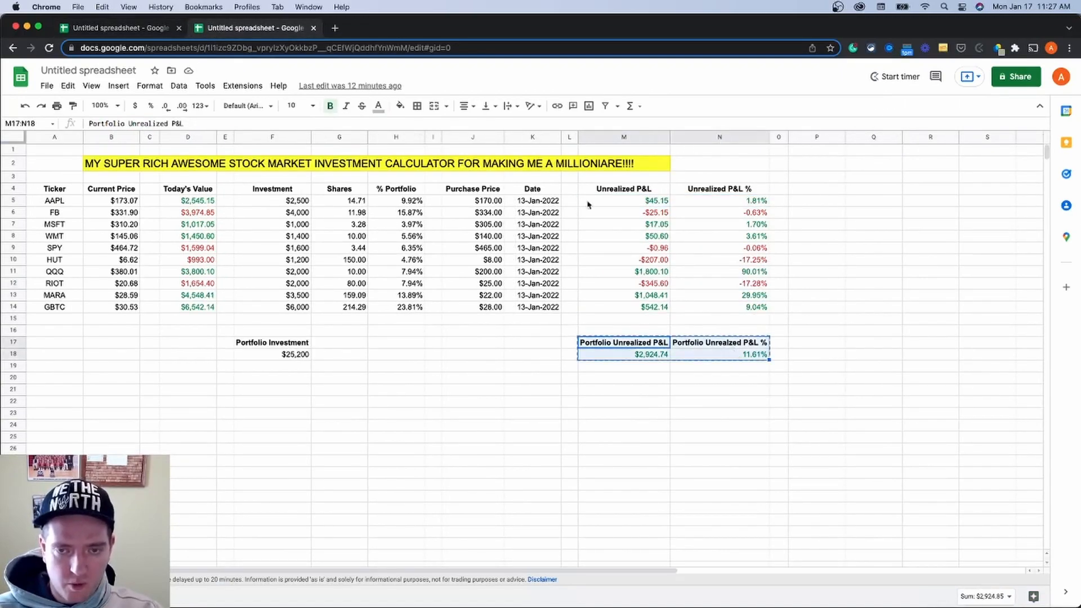
click(146, 28)
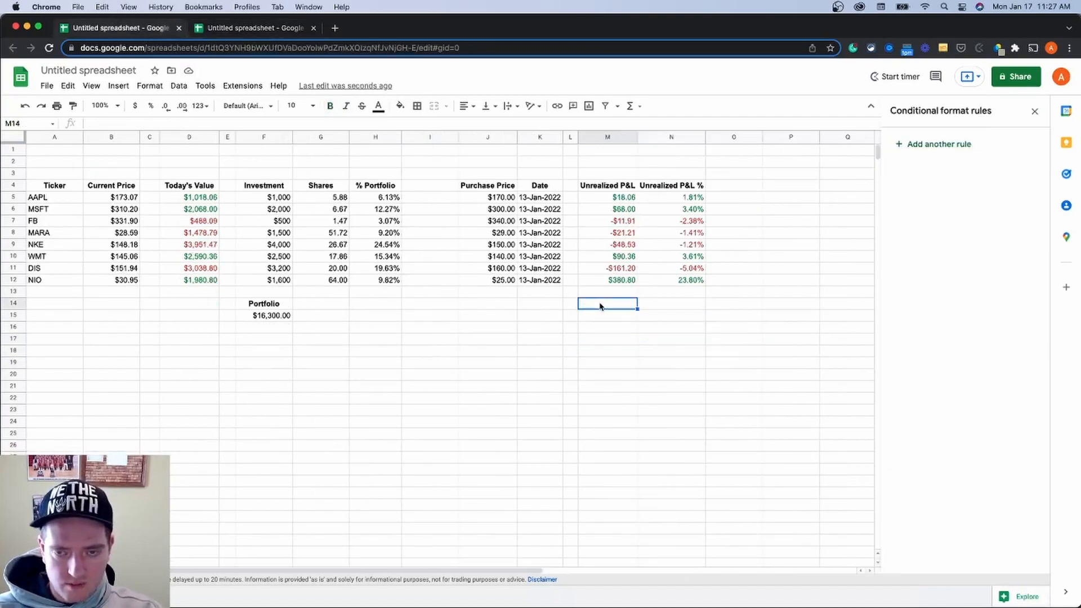
key(super+v)
click(630, 328)
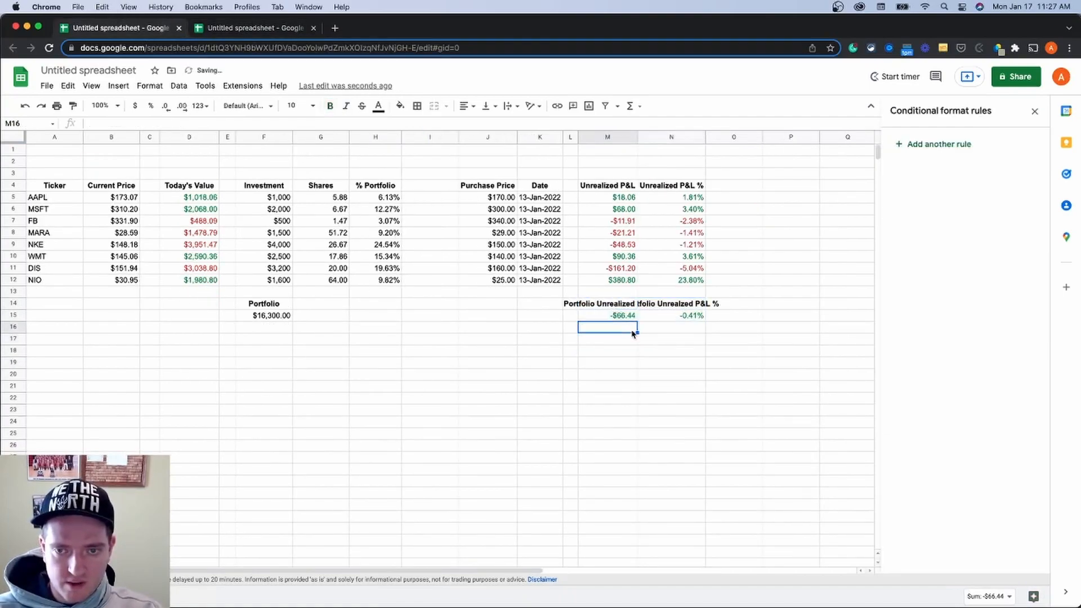
Fit the widths of columns M and N to their contents.
click(640, 137)
double_click(637, 136)
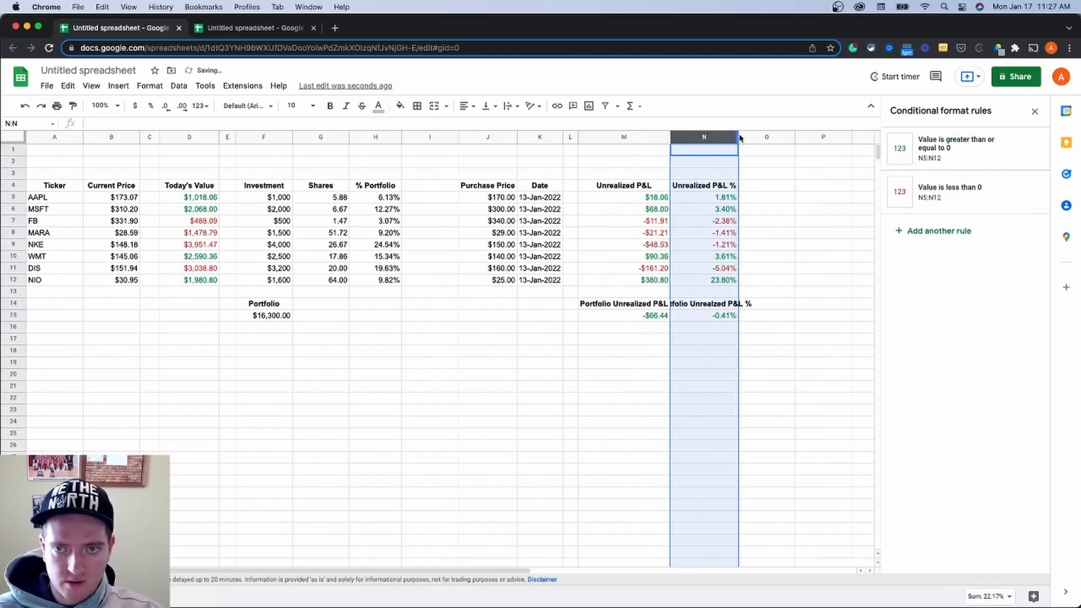
double_click(738, 136)
click(668, 340)
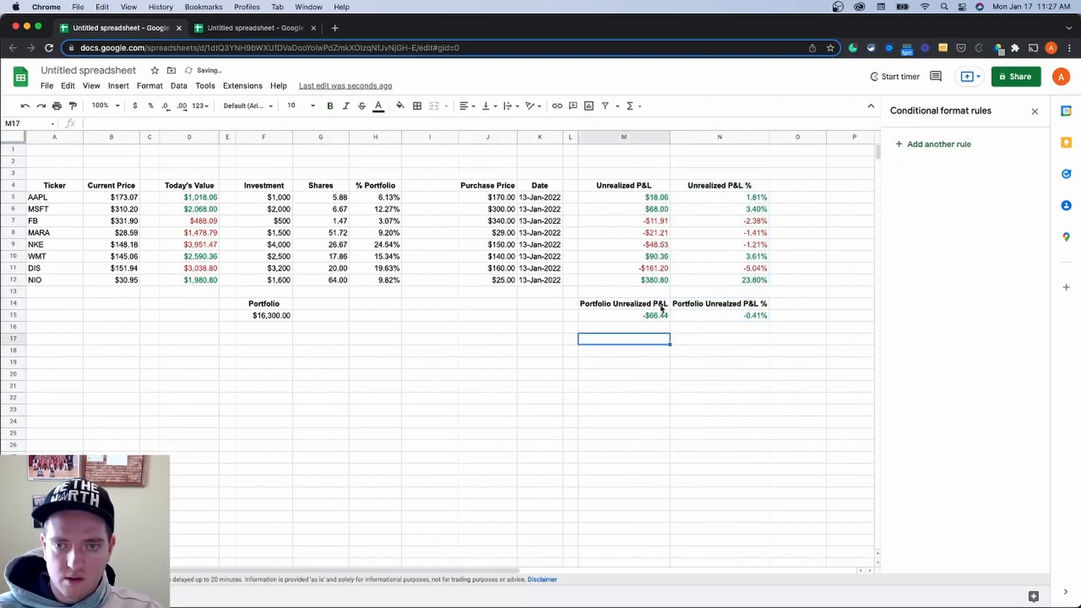
Change the portfolio unrealized P&L formula in M15 to =SUM(M5:M12).
click(651, 320)
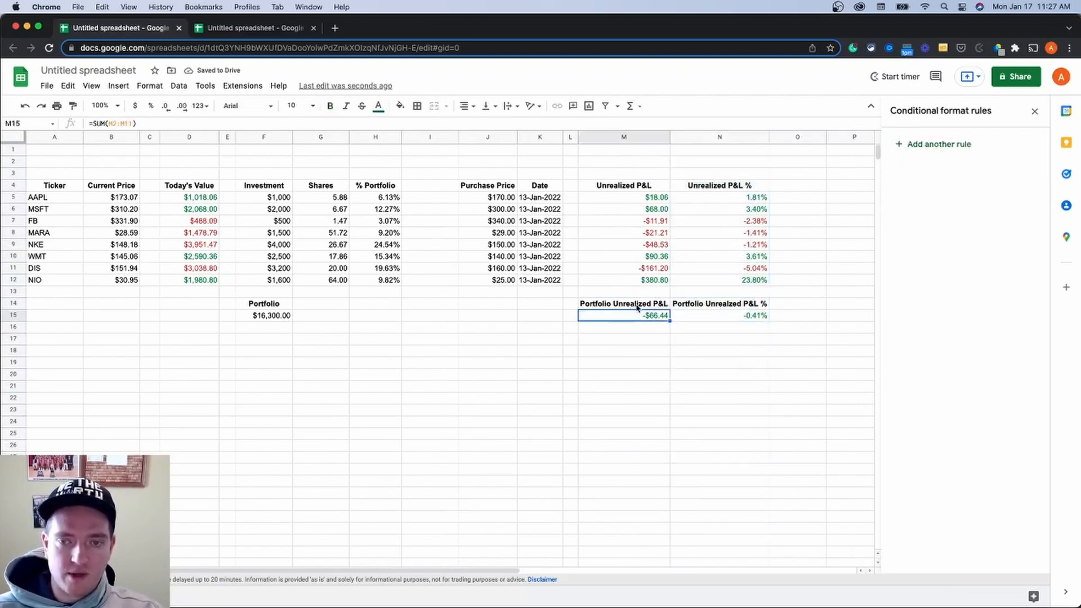
click(637, 307)
drag(653, 198, 656, 279)
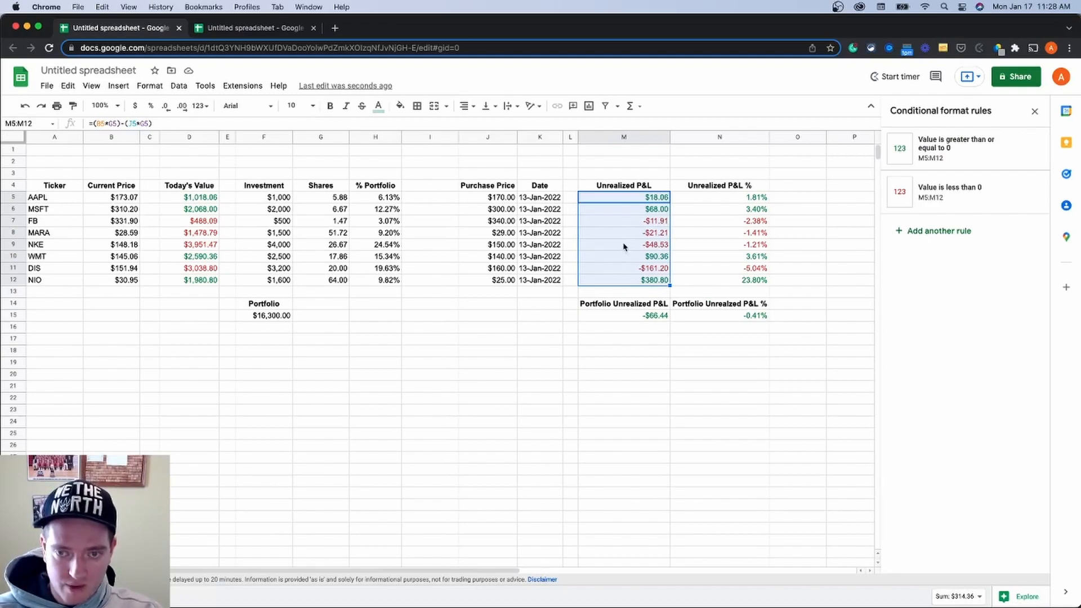
double_click(638, 317)
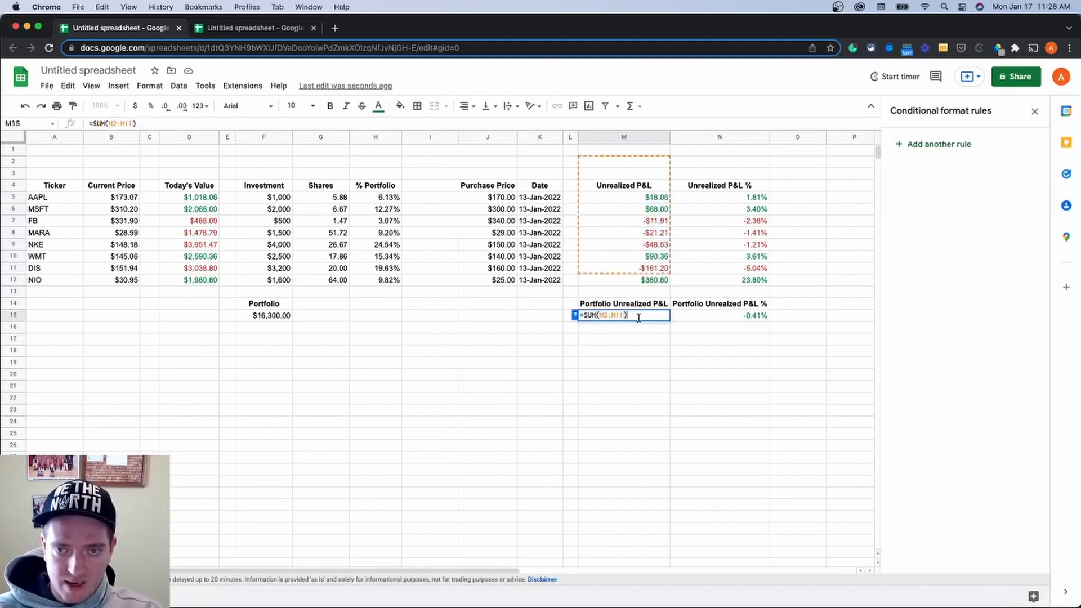
drag(621, 317, 599, 316)
key(BackSpace)
drag(646, 197, 637, 283)
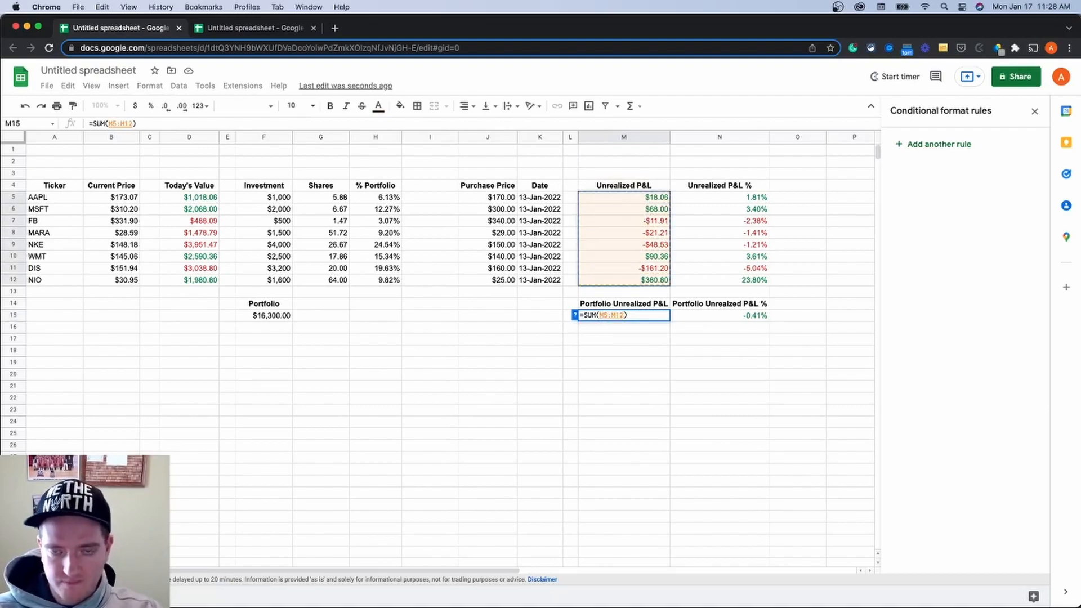
key(Return)
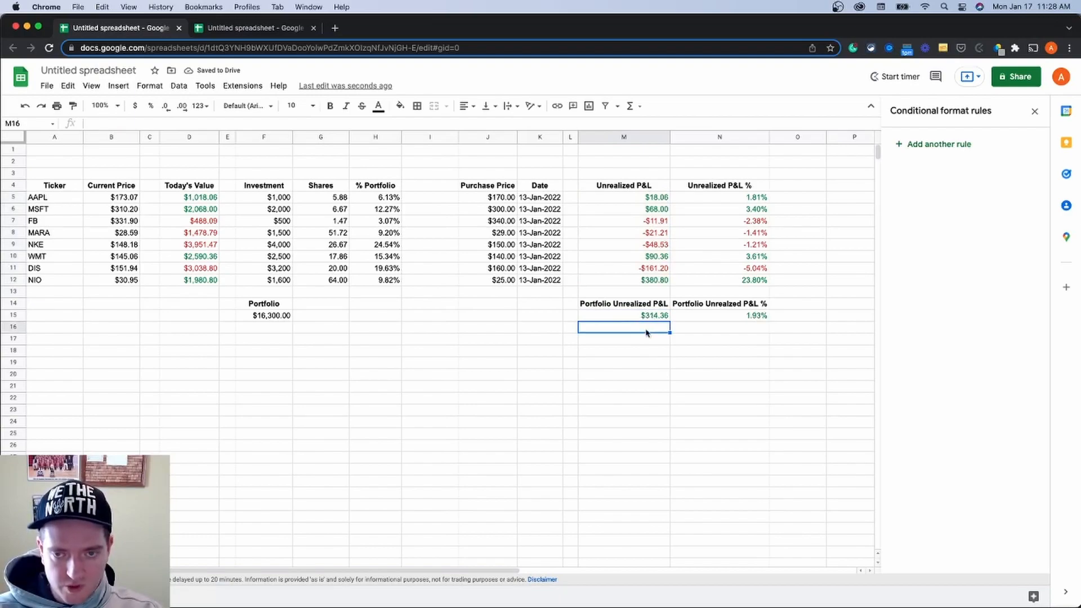
Enter 16614.36 as a scratch value in M18 and clear the cell again.
click(624, 354)
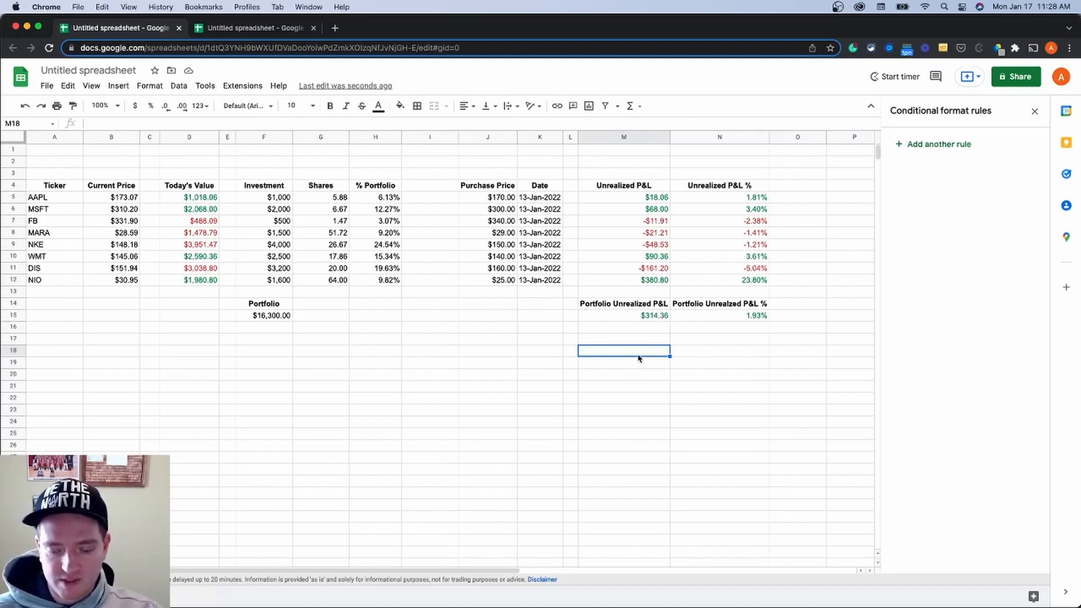
text(`6)
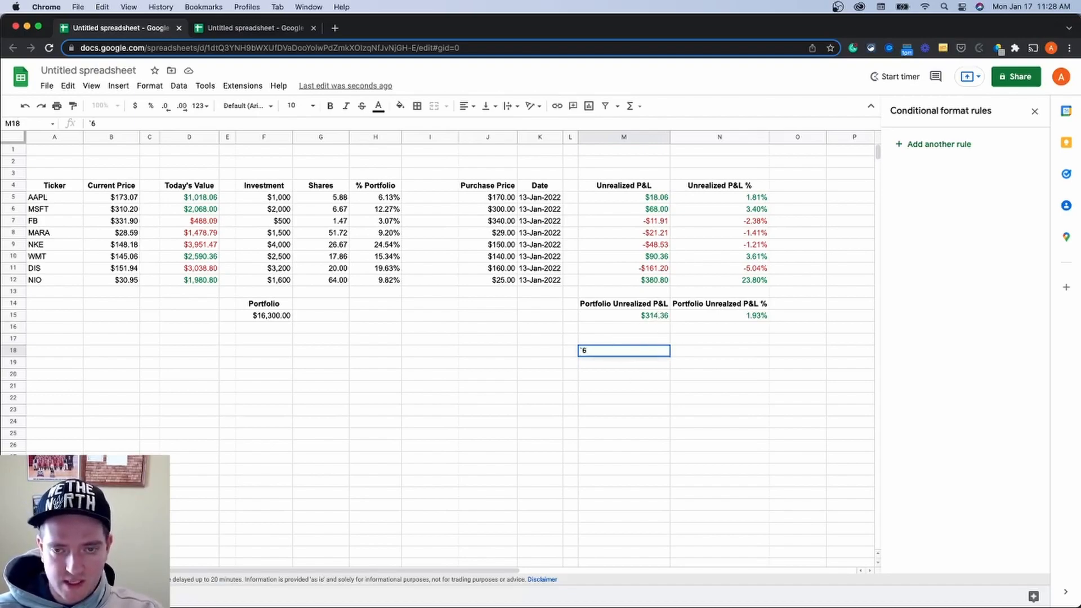
text(16614.36)
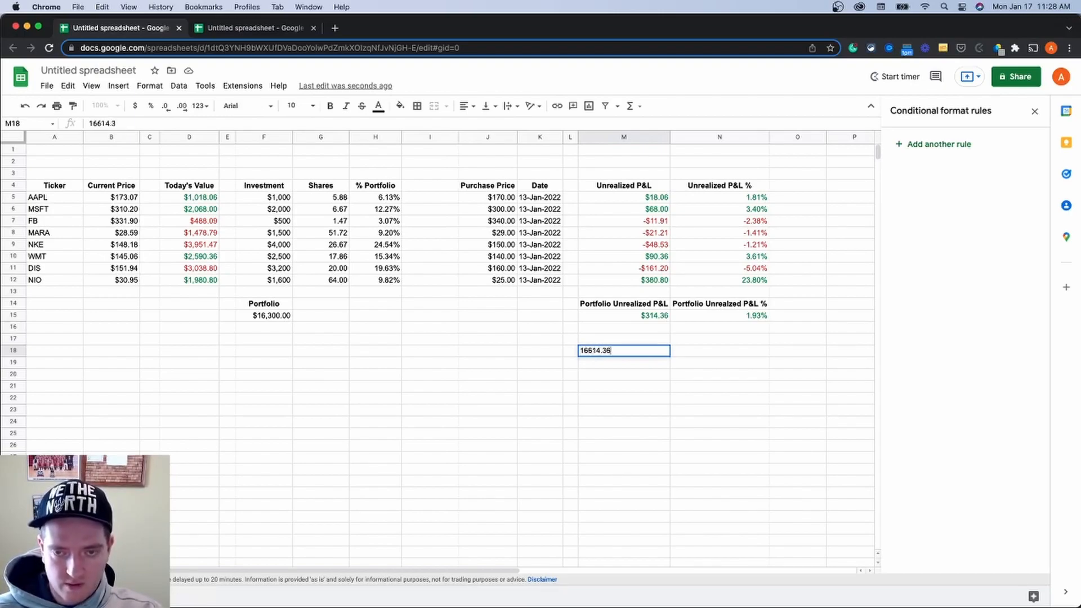
click(751, 318)
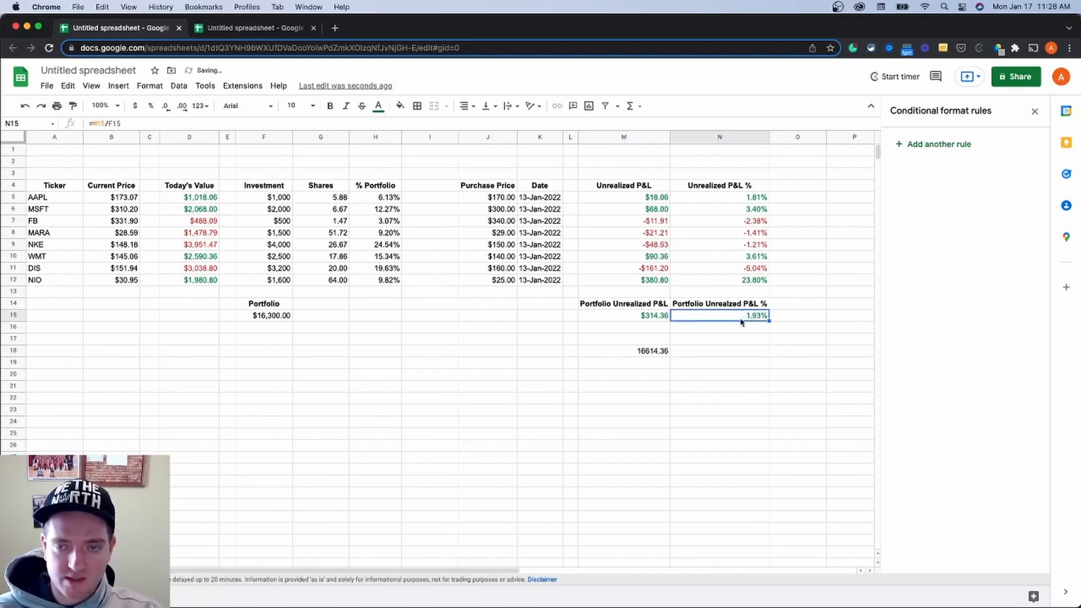
click(662, 352)
key(Delete)
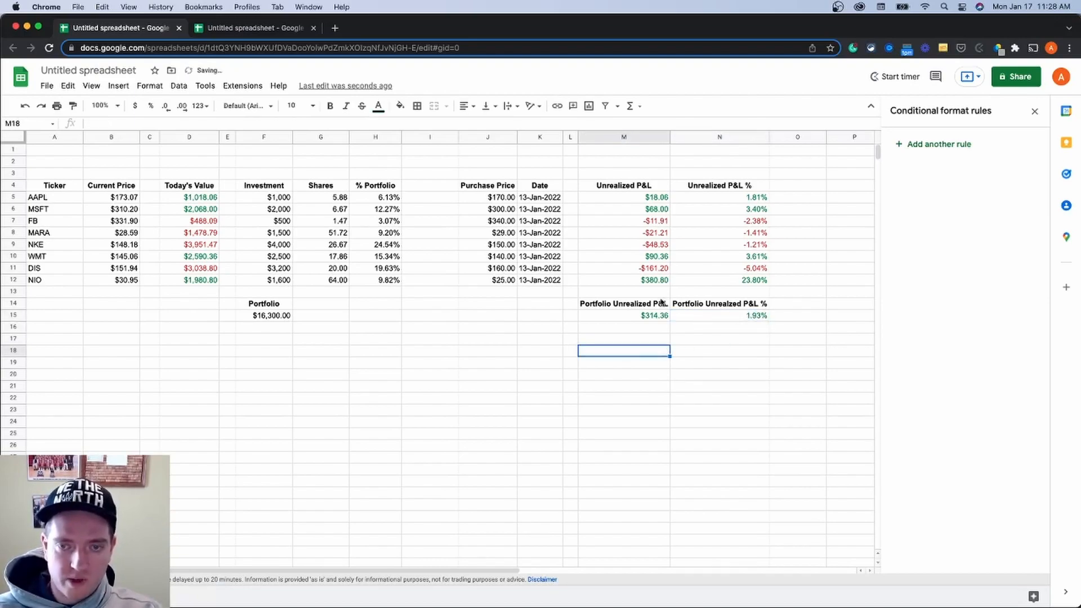
click(642, 315)
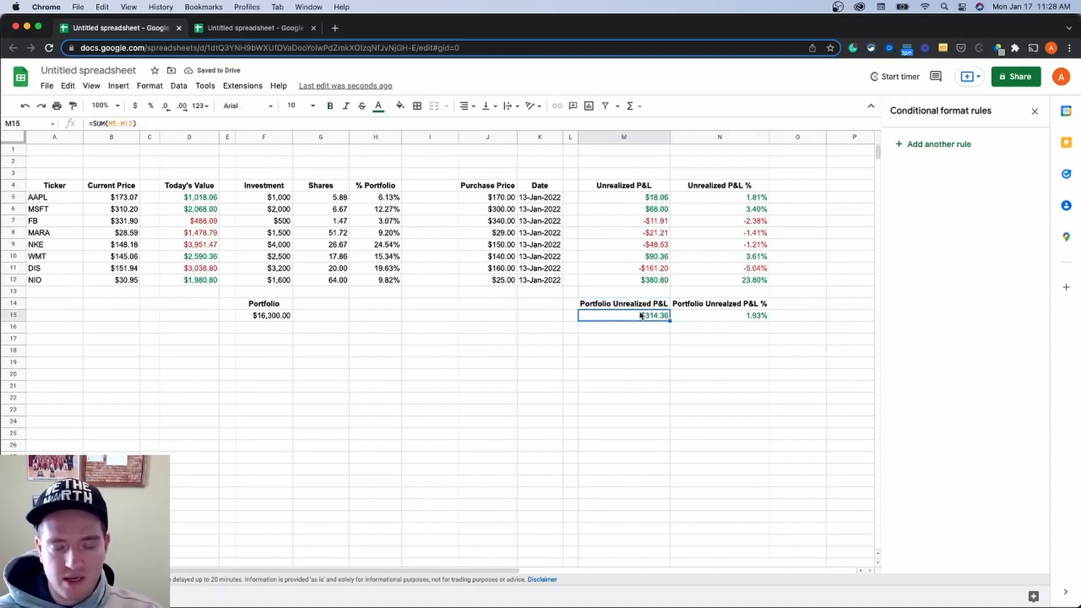
click(544, 221)
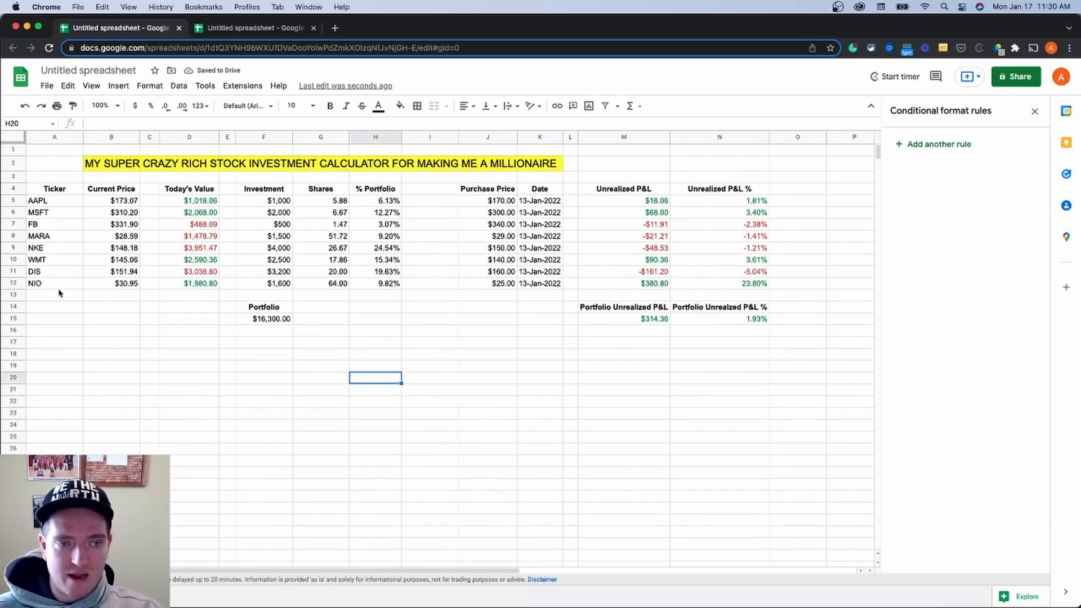
Insert one blank row above row 13, directly below the NIO holding.
click(58, 292)
right_click(8, 295)
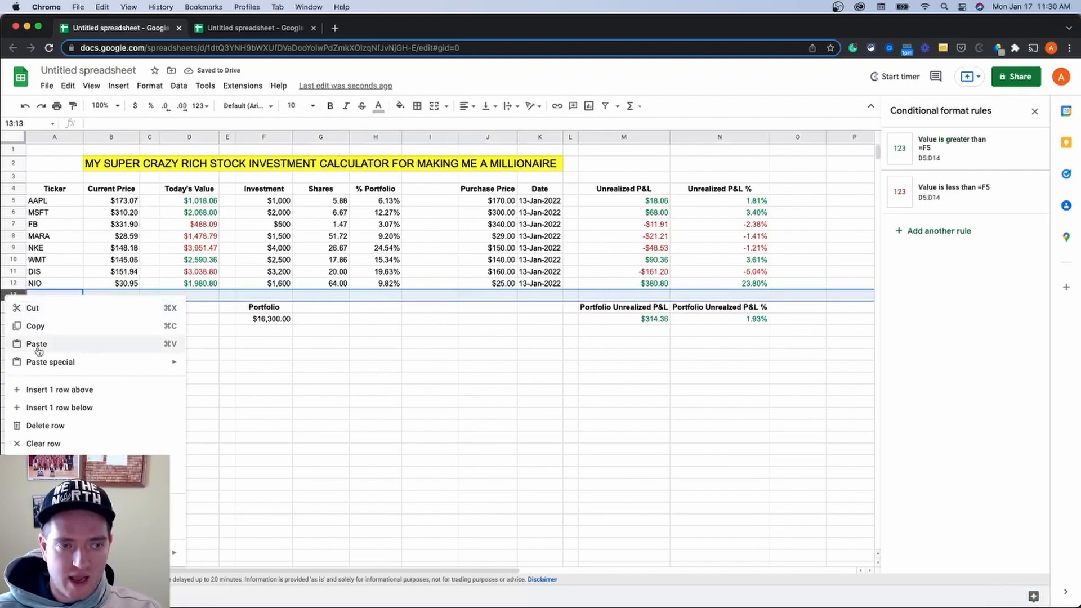
click(52, 389)
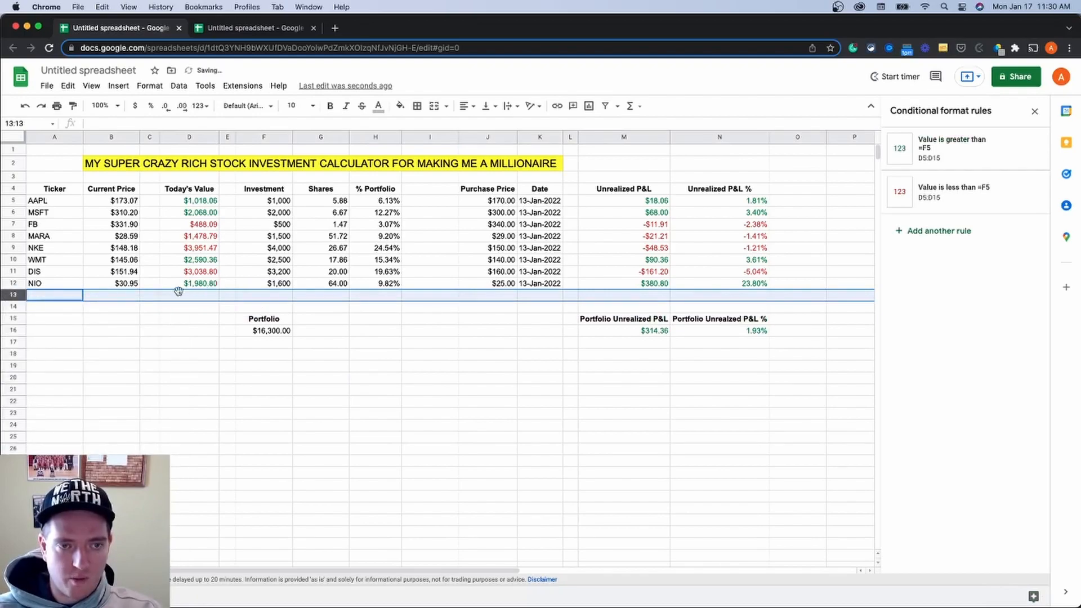
Fill the NIO row's contents, formulas and colour rules from A12:N12 down into row 13.
key(super+c)
click(40, 284)
key(super+v)
key(super+z)
drag(799, 332, 575, 299)
drag(594, 574, 479, 574)
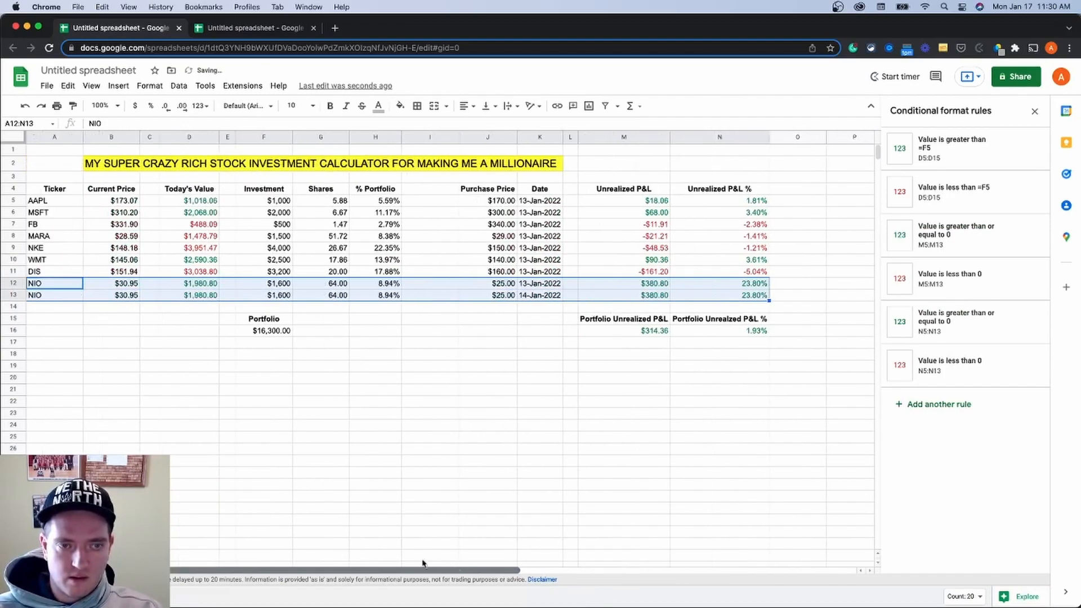
Check the % Portfolio formulas in H12 and H13 and the Today's Value formula in D13.
double_click(386, 295)
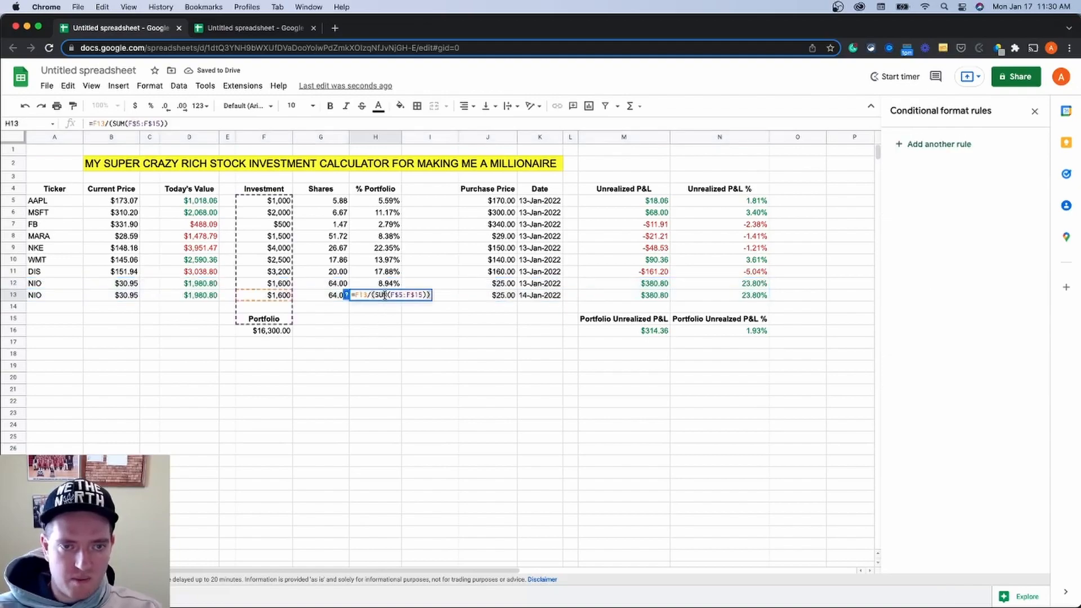
double_click(385, 283)
double_click(379, 294)
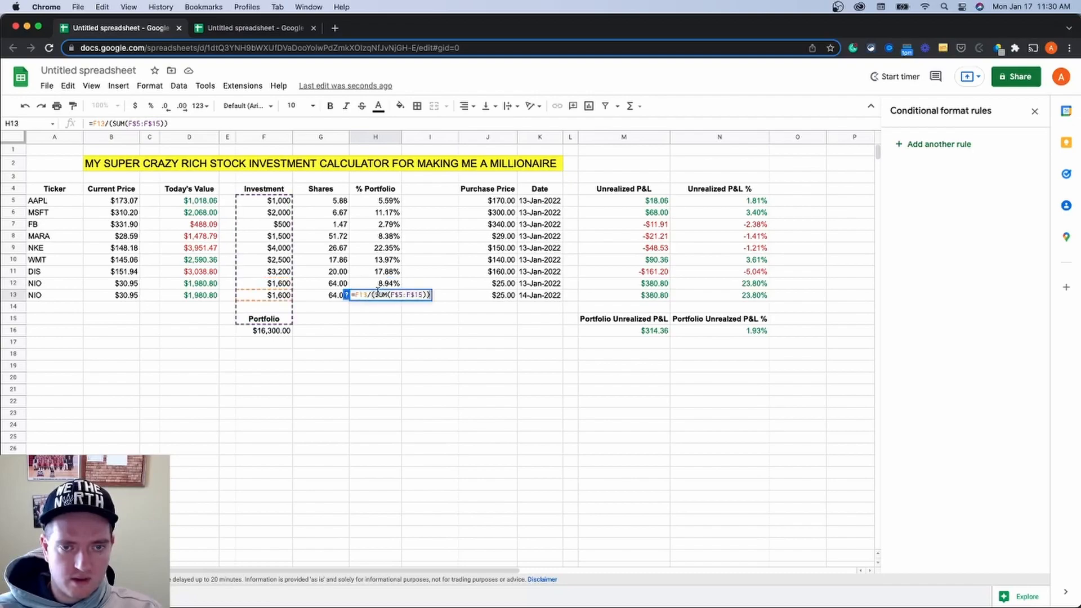
click(202, 298)
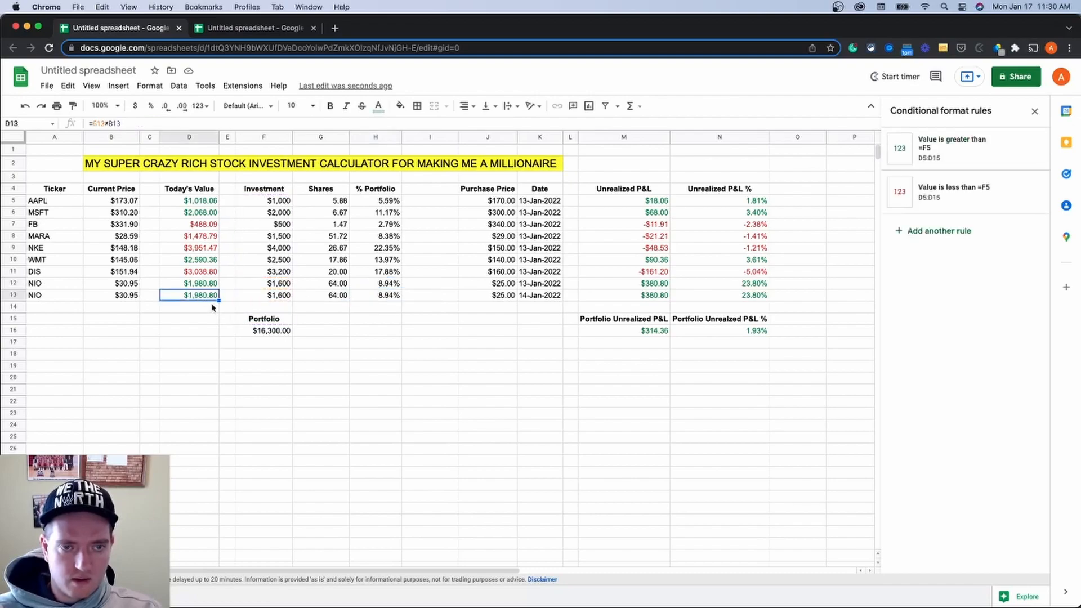
Set the investment of the second NIO row in F13 to $10.
click(269, 297)
text(10)
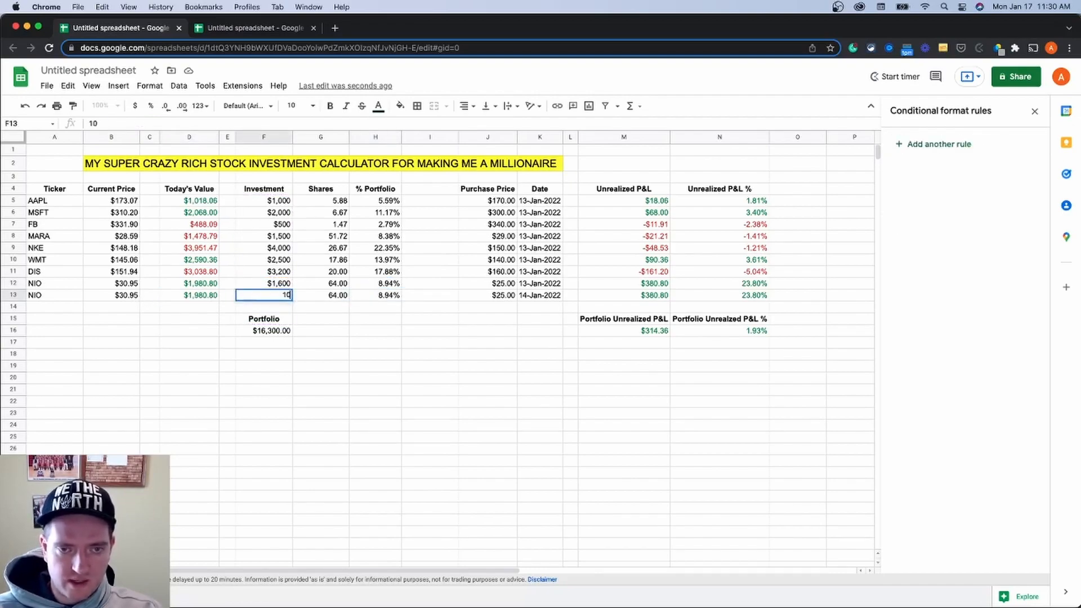
key(Tab)
key(Left)
key(Left)
key(Left)
key(Left)
key(Left)
key(Left)
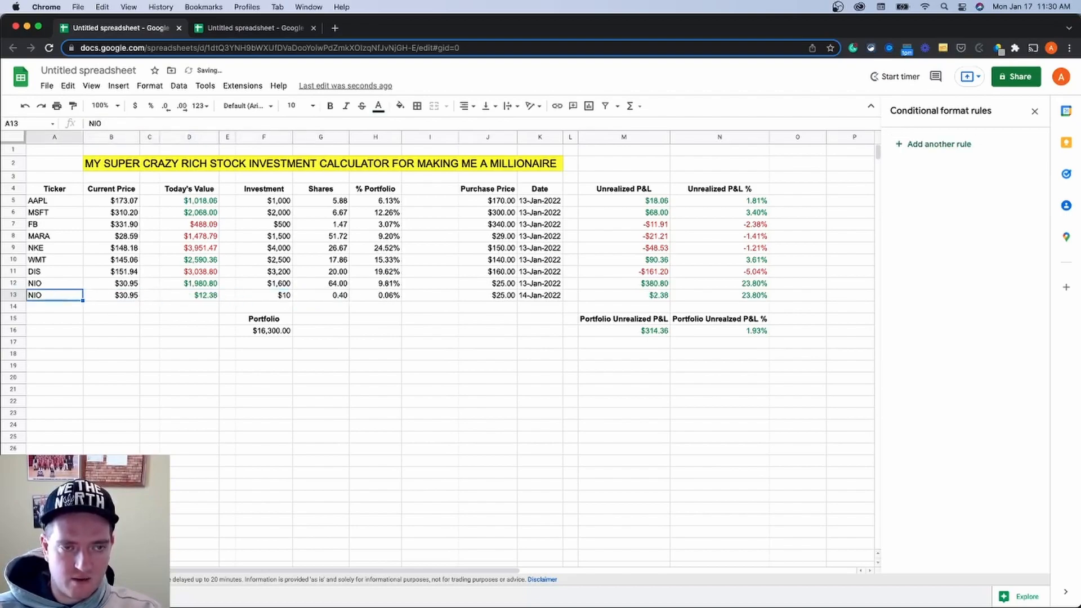
Enter 100 as a trial investment in F13.
key(Right)
key(Right)
key(Right)
key(Right)
key(Right)
key(Right)
key(Left)
text(100)
Change the ticker of the duplicated NIO row in A13 to SPY.
key(Left)
key(Left)
key(Left)
key(Left)
key(Left)
text(SPY)
key(Return)
Set SPY's investment in F13 to $2,000.
key(Up)
key(Right)
key(Right)
key(Right)
key(Right)
key(Right)
key(Right)
key(Left)
text(200)
key(Return)
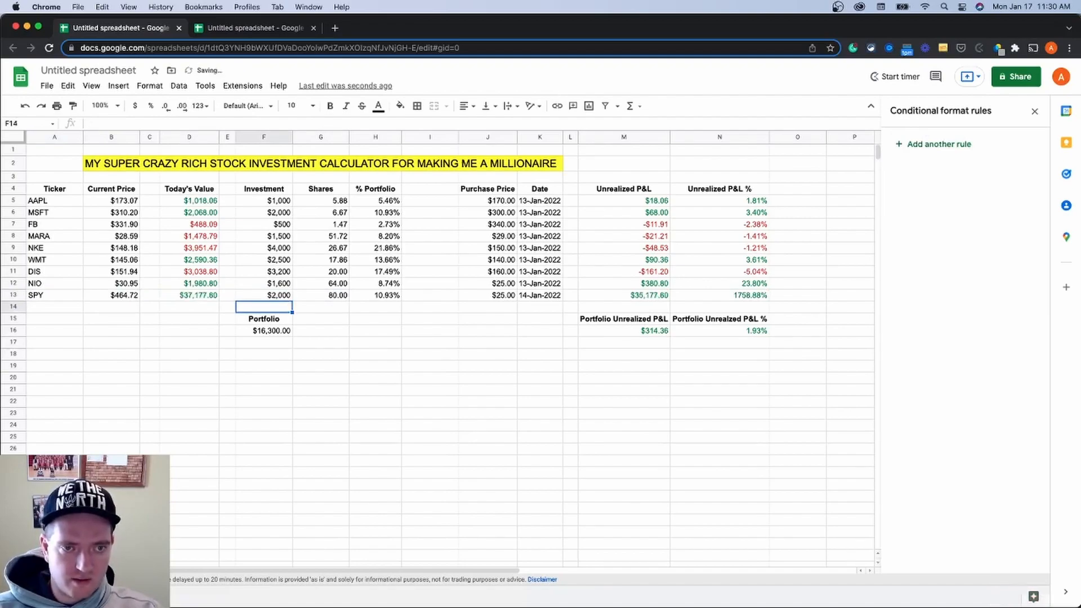
Check the copied formulas and values across the SPY row, from Shares to Unrealized P&L %.
key(Up)
key(Right)
key(Right)
key(Right)
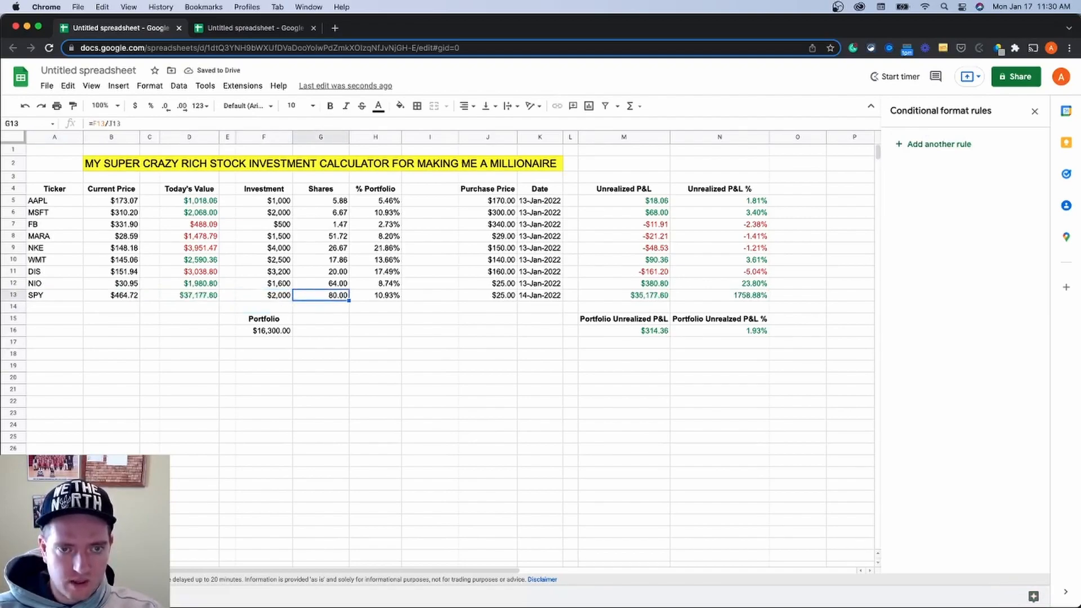
key(Right)
key(Right)
key(Right)
key(Right)
key(Right)
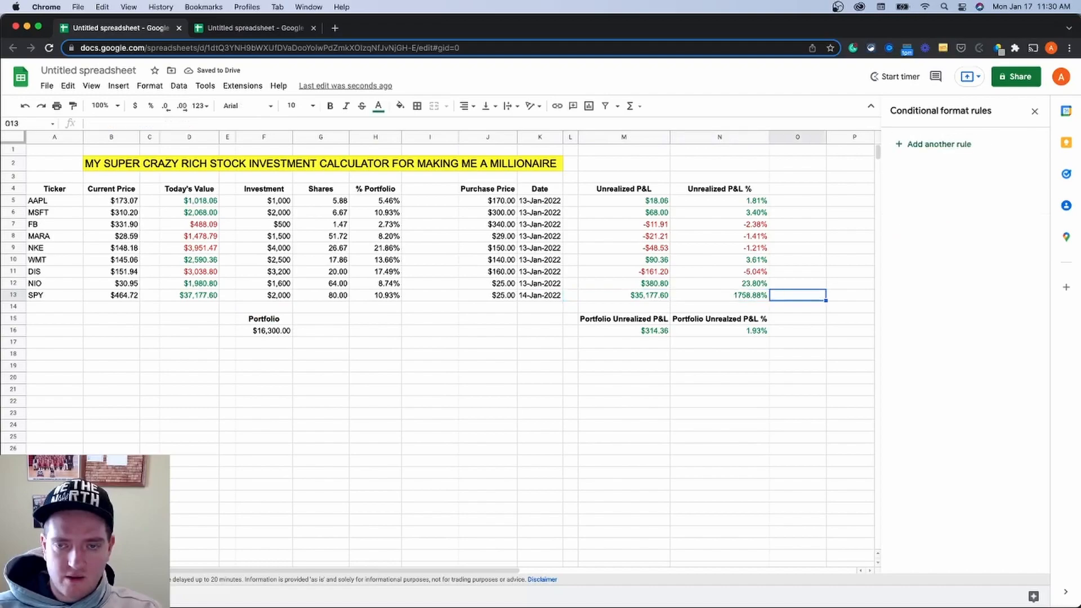
key(Left)
key(Left)
key(Left)
key(Left)
key(Left)
key(Left)
key(Left)
key(Left)
key(Left)
key(Left)
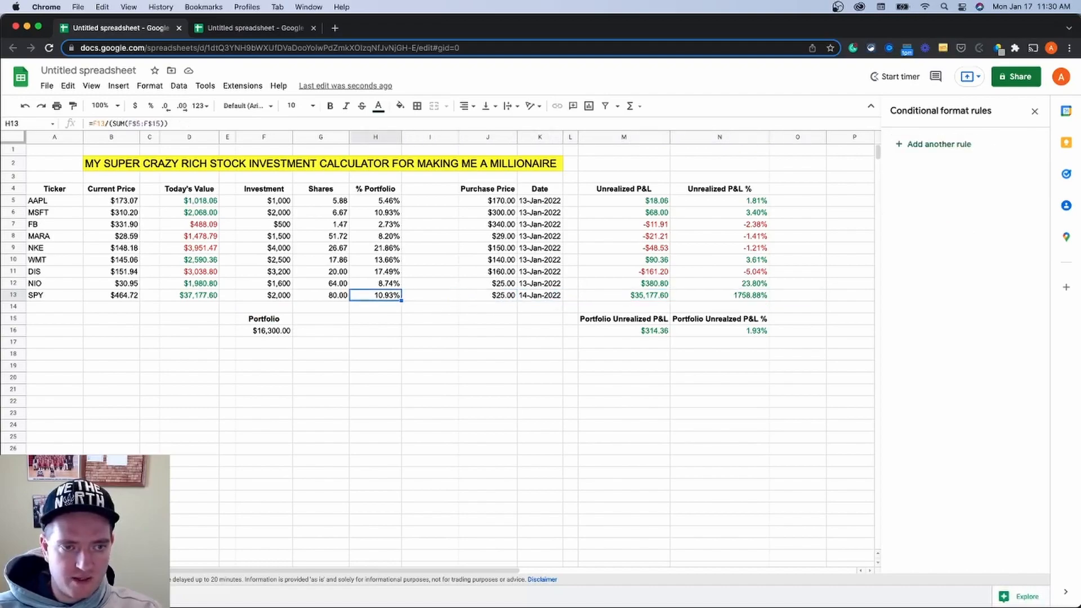
Set SPY's purchase price in J13 to $40.
key(Right)
key(Right)
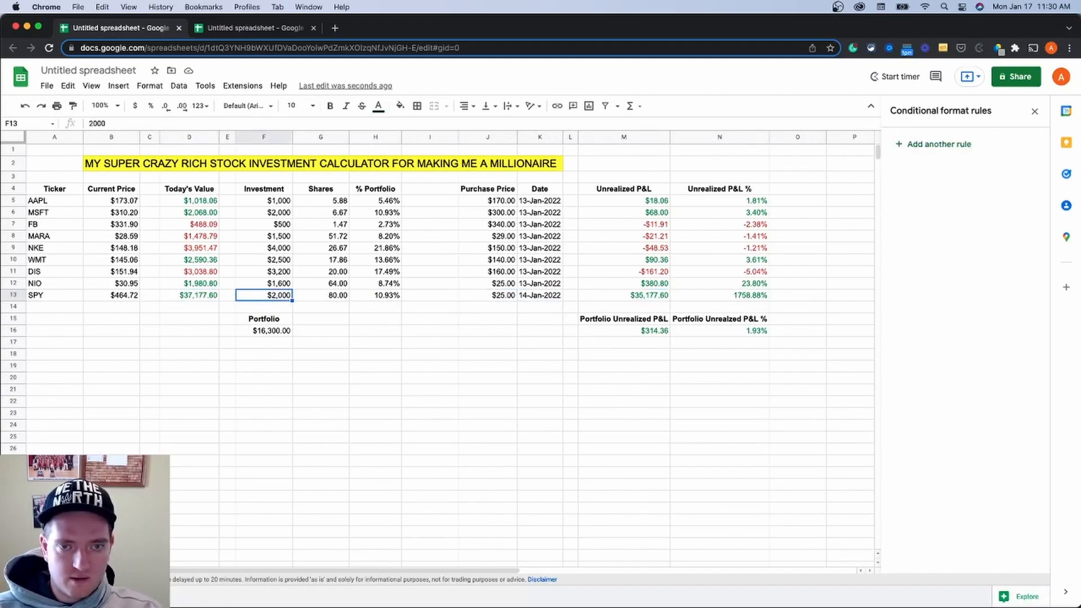
key(Right)
key(Right)
key(Right)
key(Right)
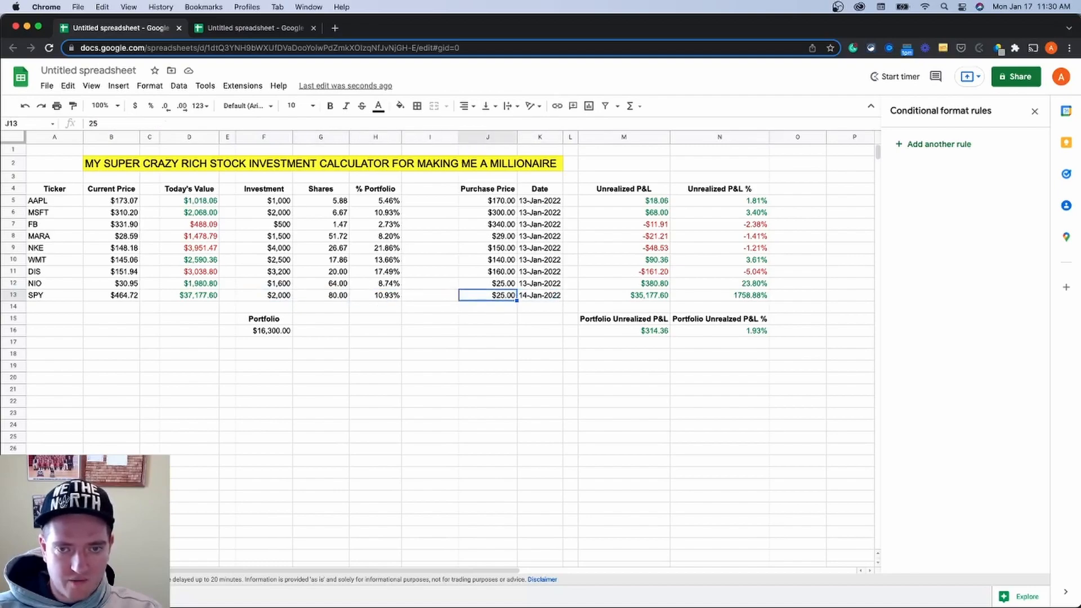
text(40)
key(Right)
key(Left)
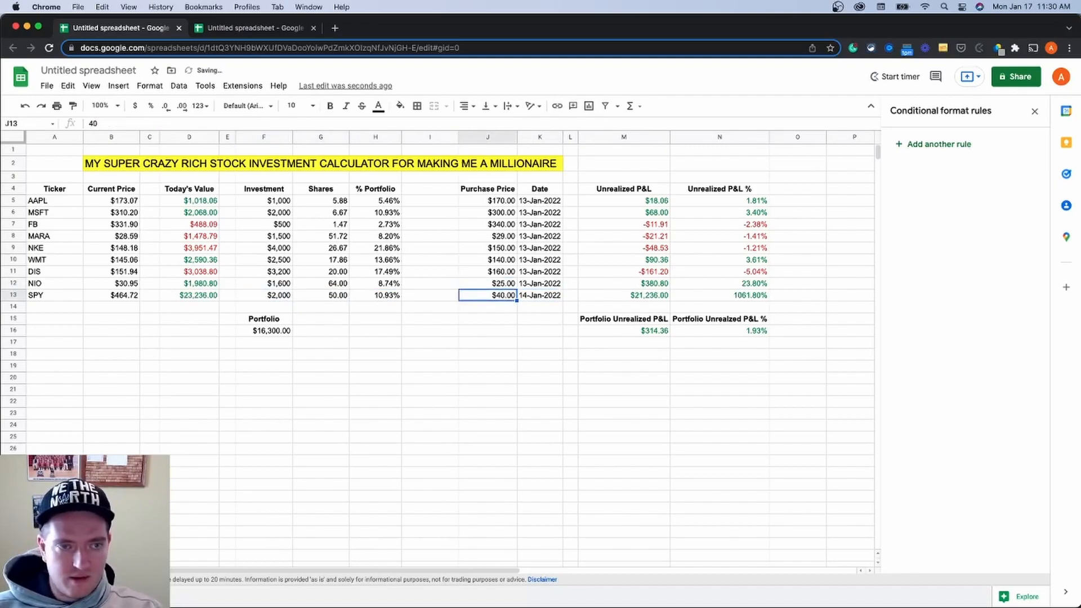
Set SPY's purchase price in J13 to $400.
text(4900)
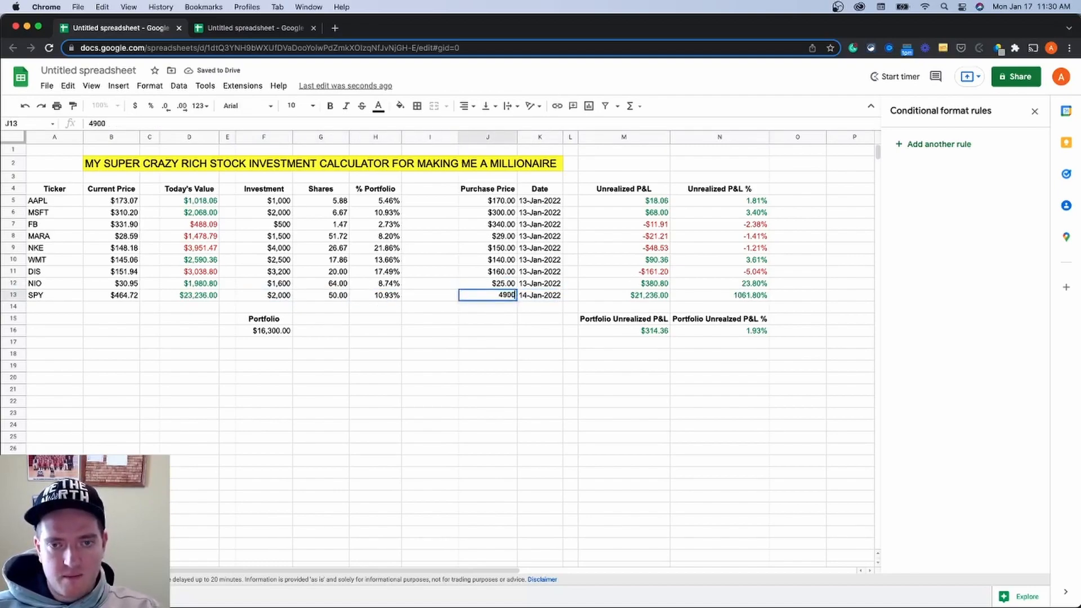
key(BackSpace)
text(0)
key(BackSpace)
key(BackSpace)
text(00)
key(Left)
key(Right)
key(Up)
key(Up)
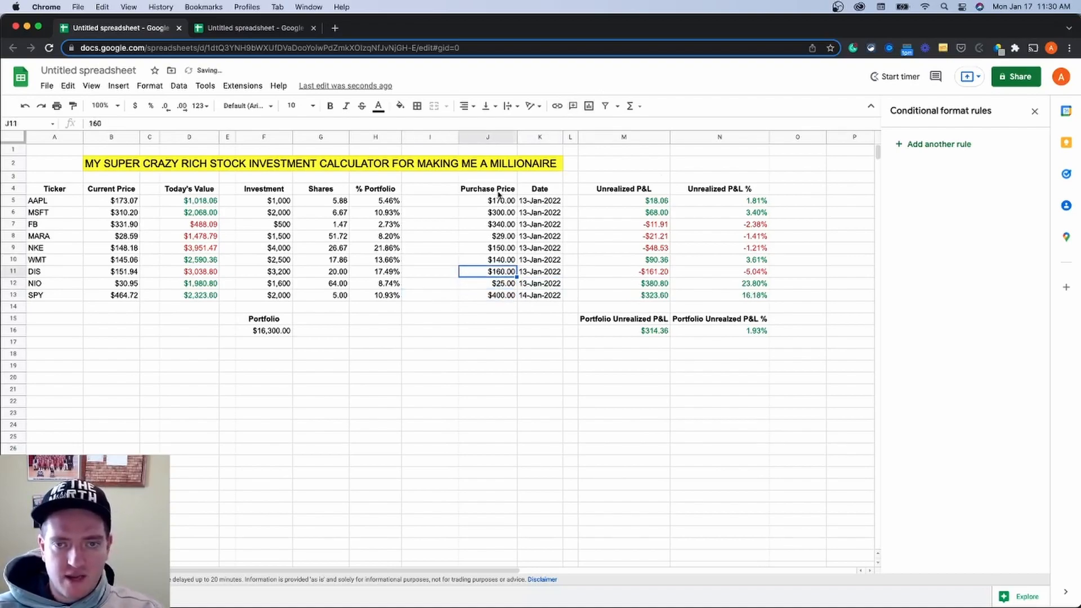
Review the purchase prices and dates in J5:K12, AAPL's investment in F5 and the Shares formula in G5.
drag(494, 201, 550, 283)
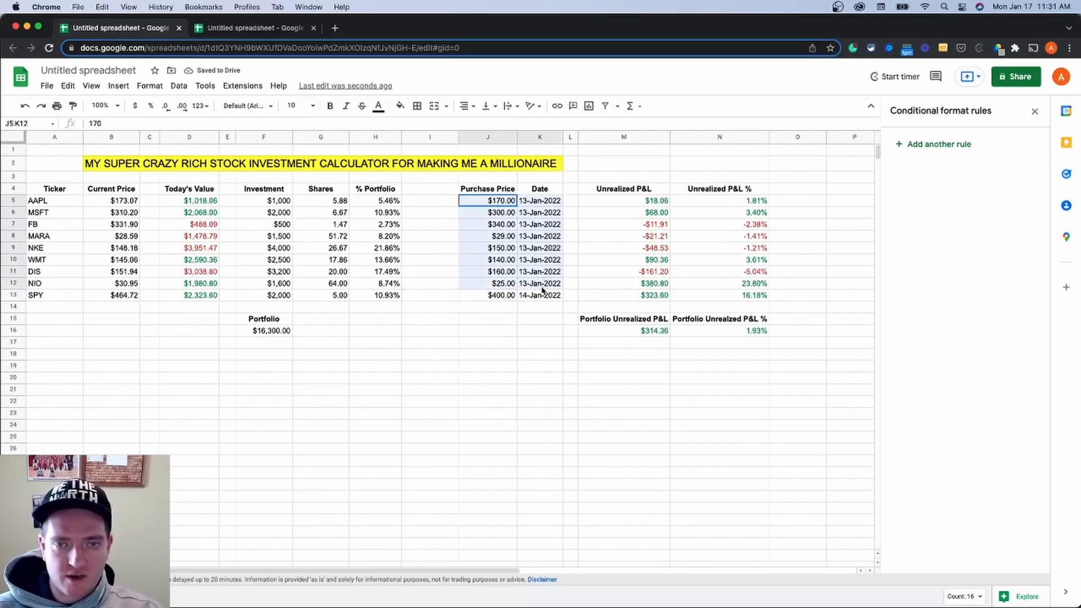
click(493, 201)
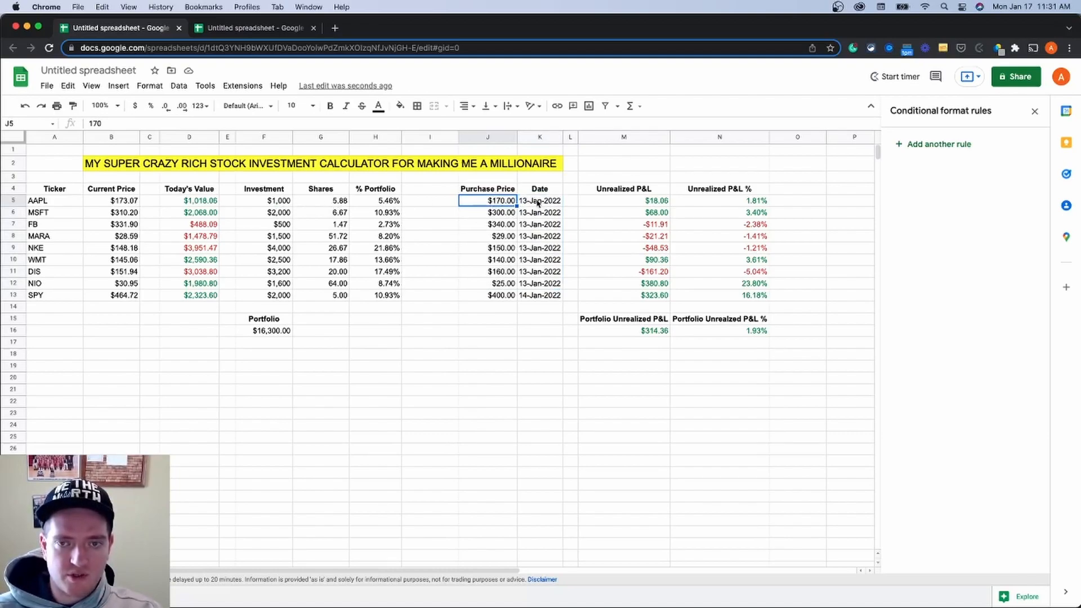
click(279, 201)
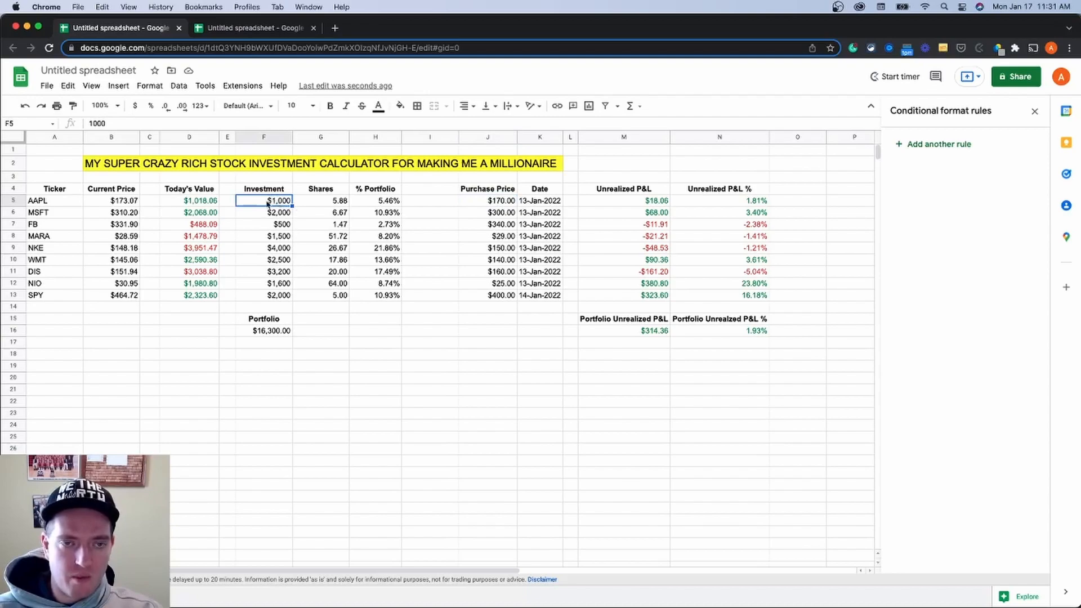
click(328, 201)
text(=F5/J5)
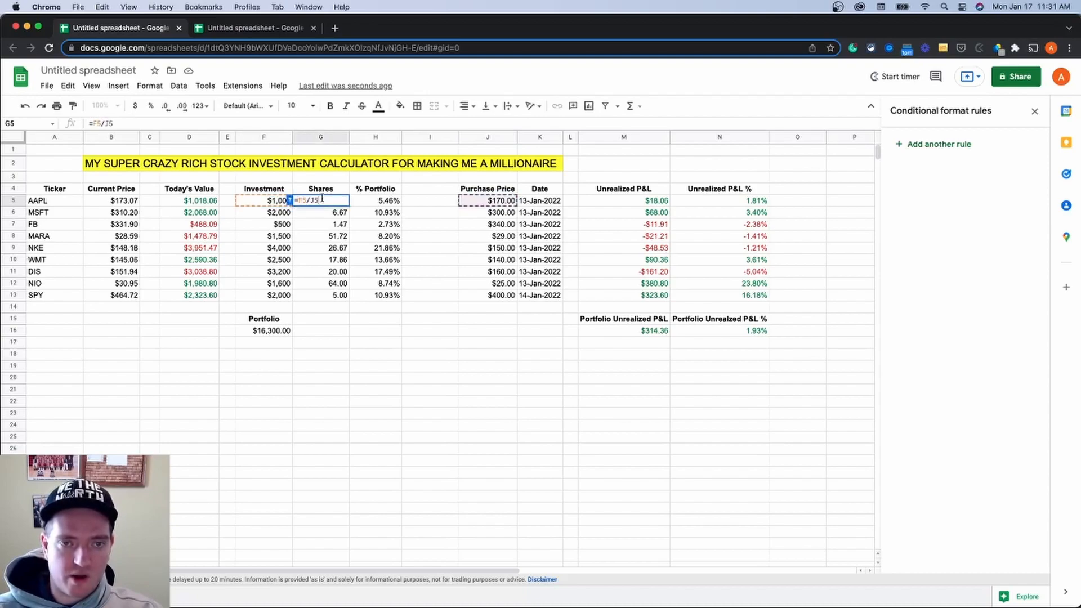
key(Return)
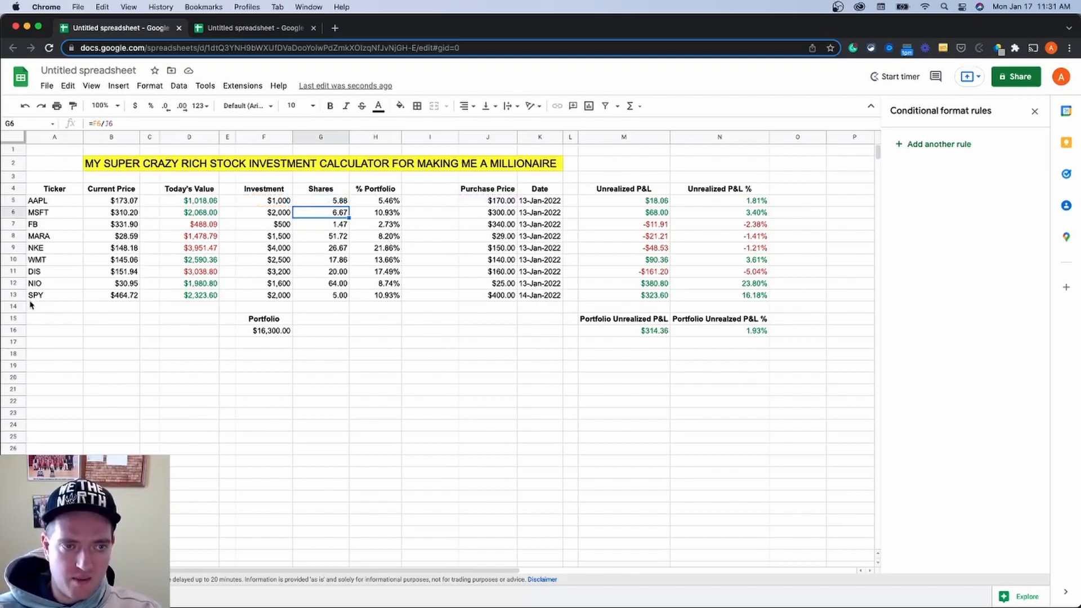
Look at the insertion options for row 14 and review the portfolio totals in rows 15 and 16, including N16's formula.
right_click(17, 307)
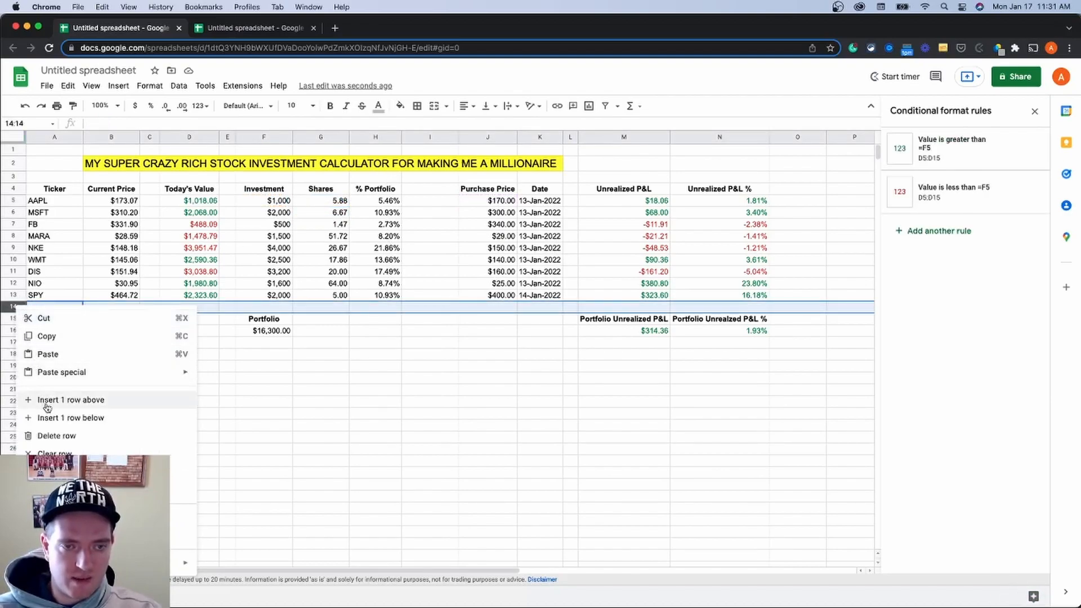
click(261, 310)
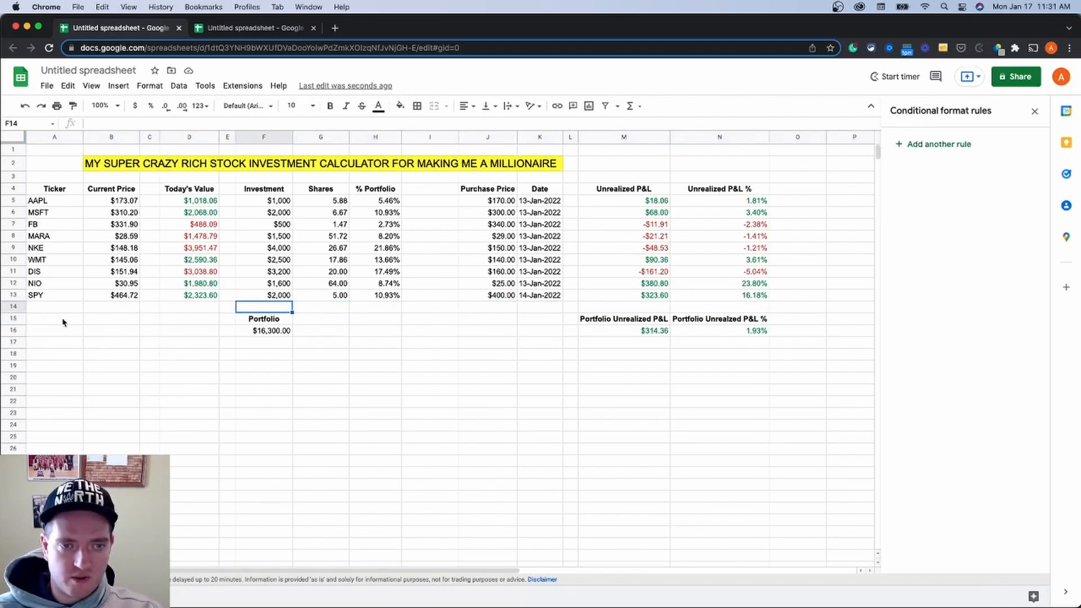
drag(51, 321, 743, 332)
click(741, 332)
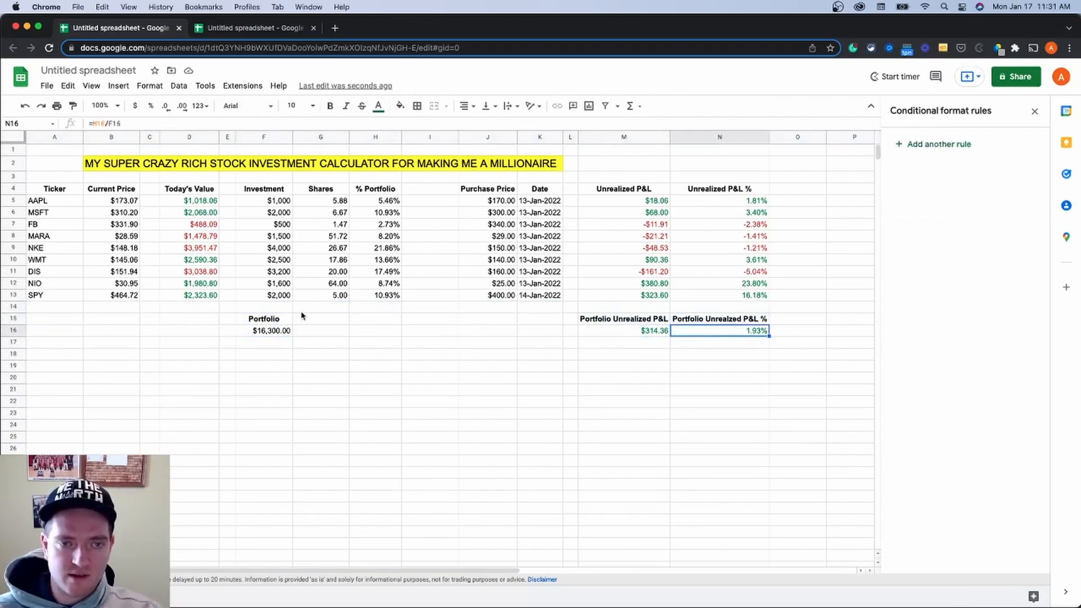
click(248, 305)
click(232, 307)
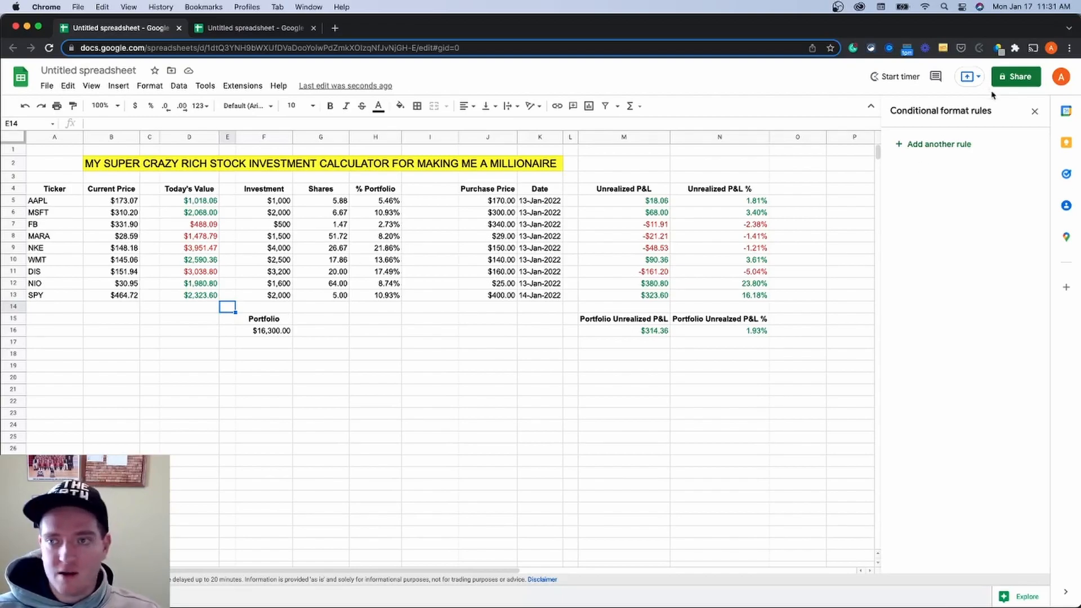
Close the conditional format rules and examine the portfolio percentages in H5:H13 and the tickers in A5:A13.
click(1034, 113)
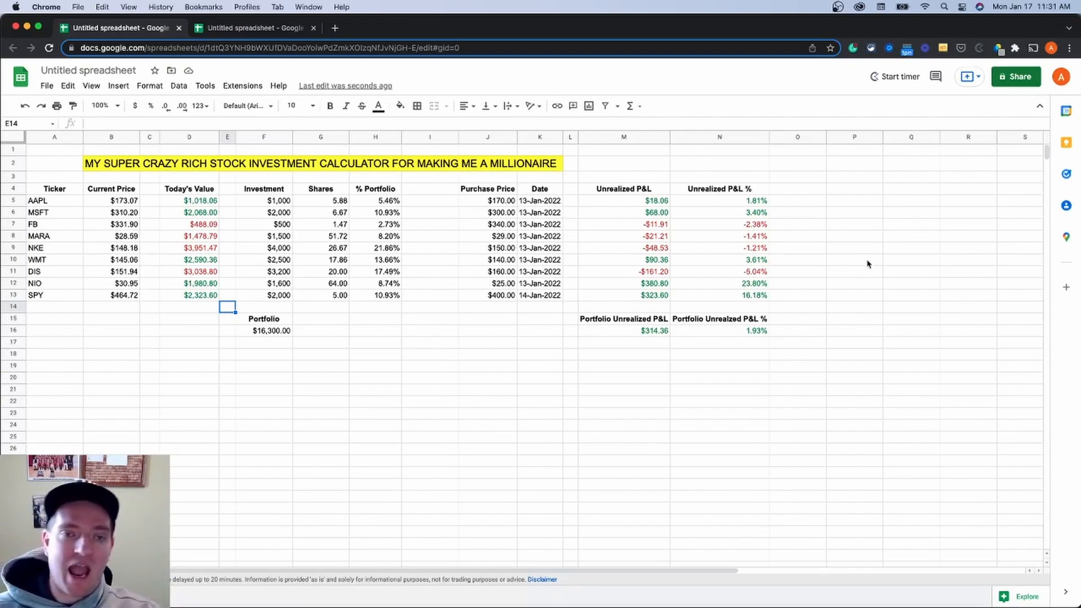
drag(385, 202, 381, 299)
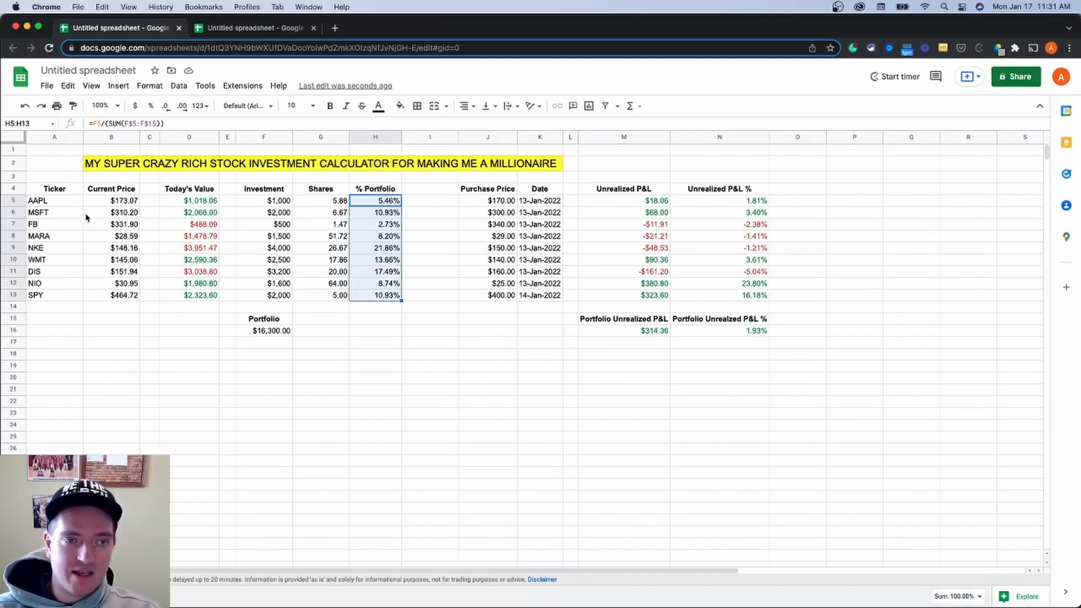
drag(53, 202, 60, 300)
click(415, 297)
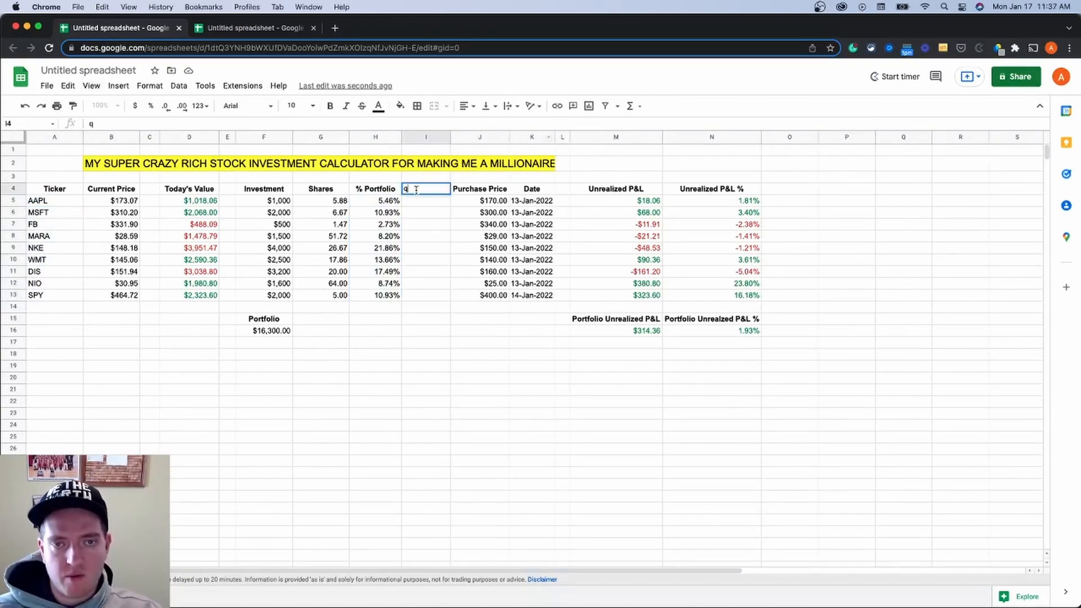
Add a Sector heading in I4 and enter IT for AAPL and MSFT and Comms for FB.
key(BackSpace)
text(Sector)
click(404, 204)
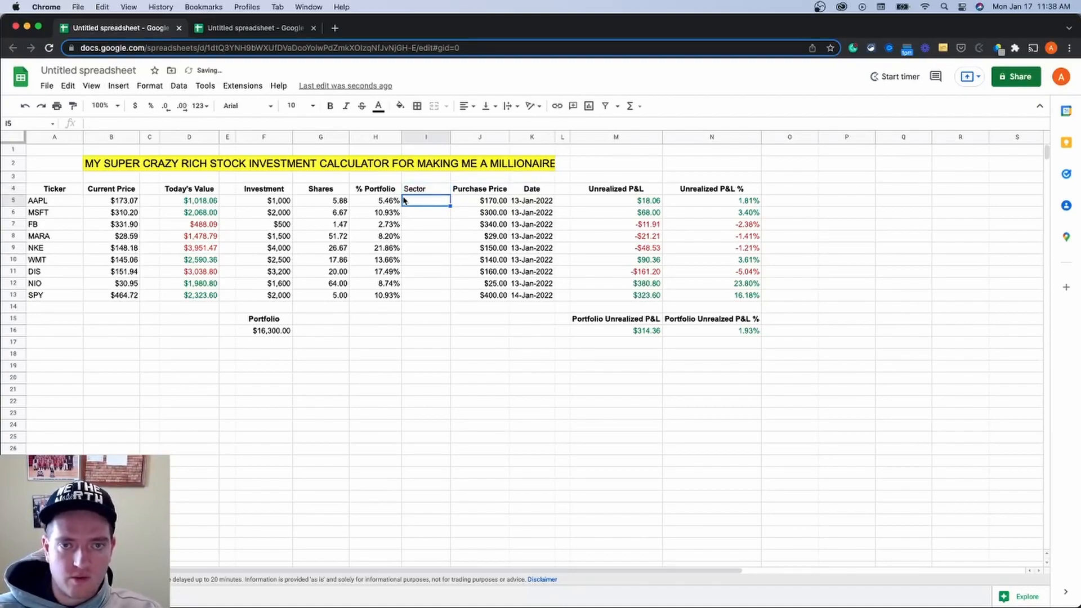
text(IT)
key(Return)
text(It)
key(Return)
text(Comms)
key(Return)
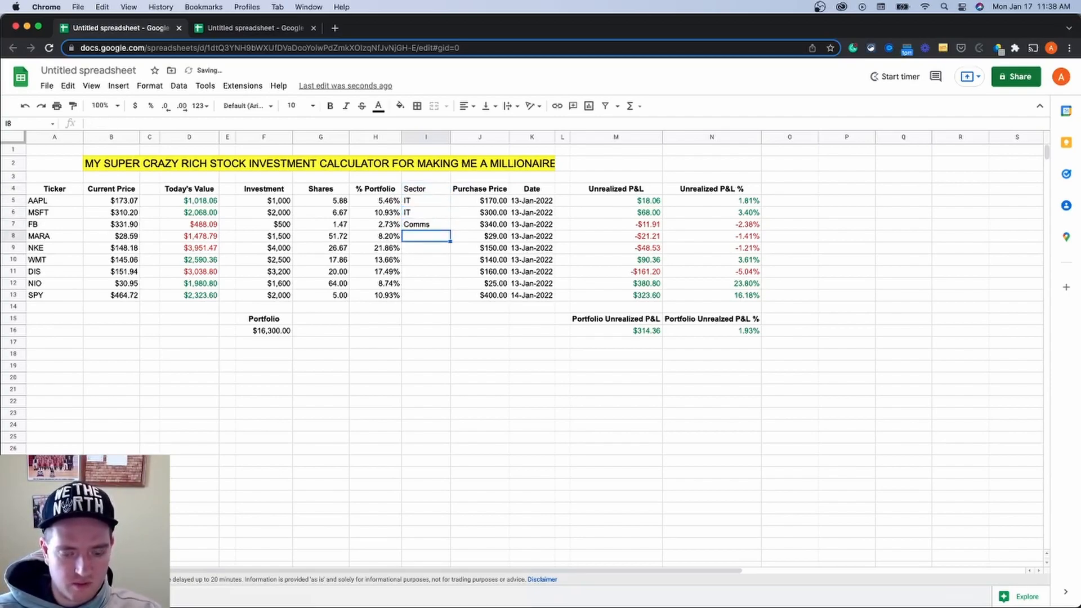
Enter the sectors Crypto for MARA, Cons Dis for NKE and COns Stp for WMT in column I.
text(Cry)
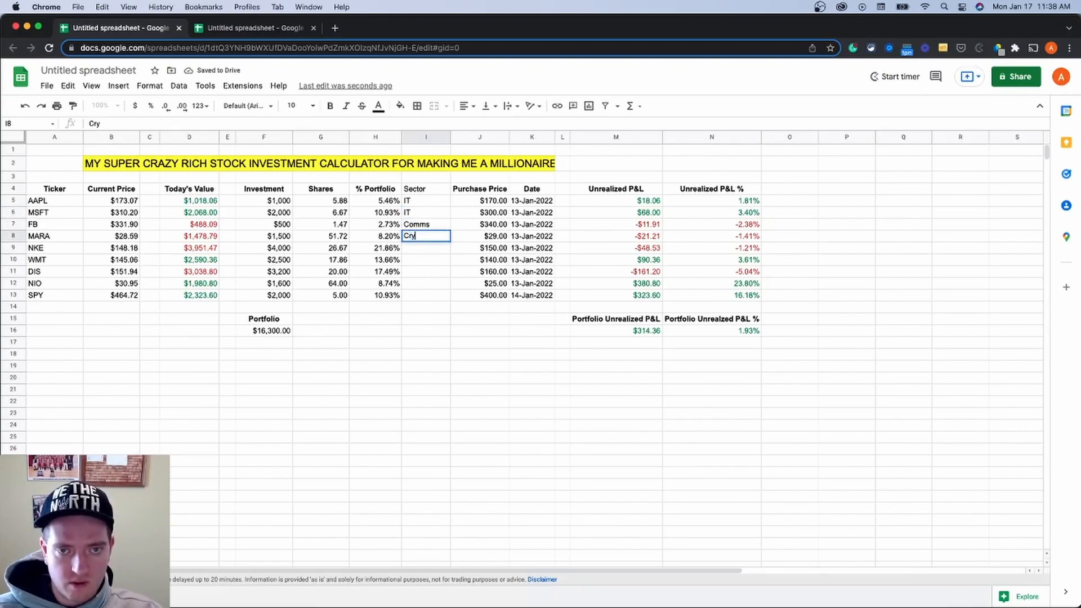
text(pto)
key(Return)
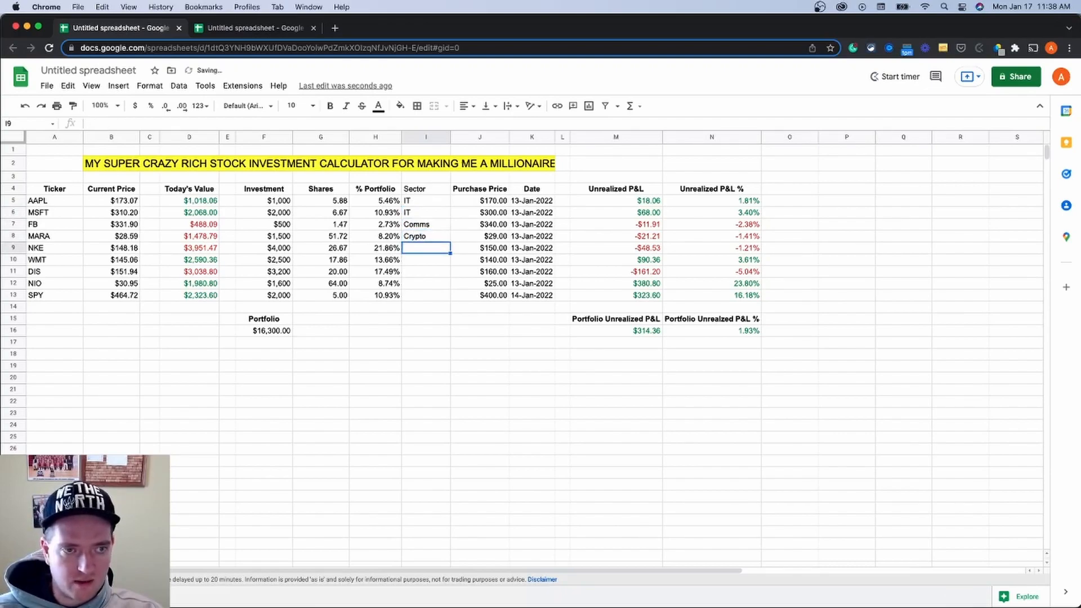
text(Con)
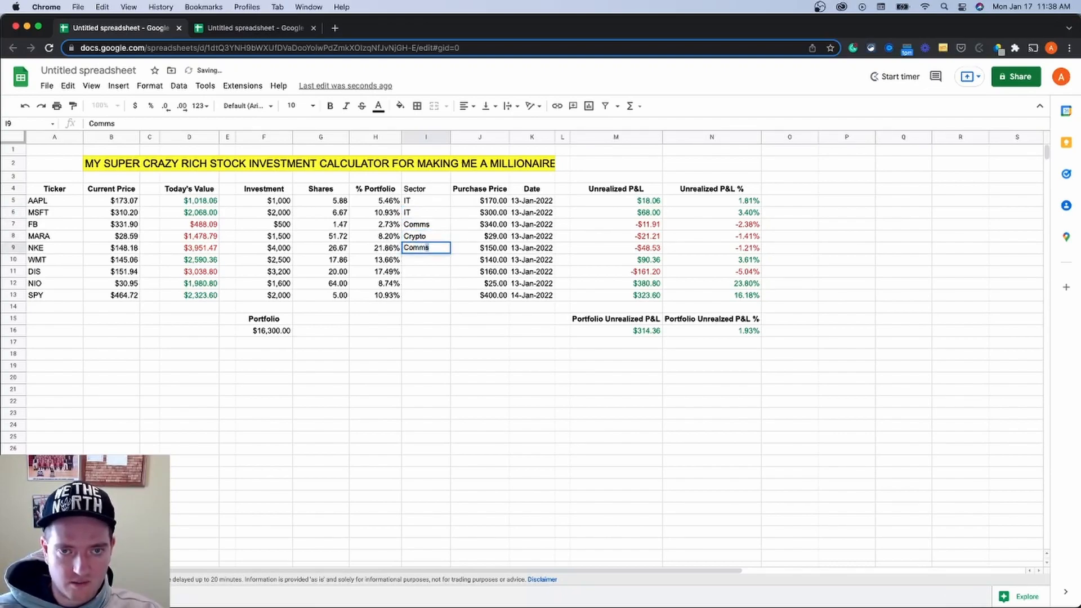
text(s Dis)
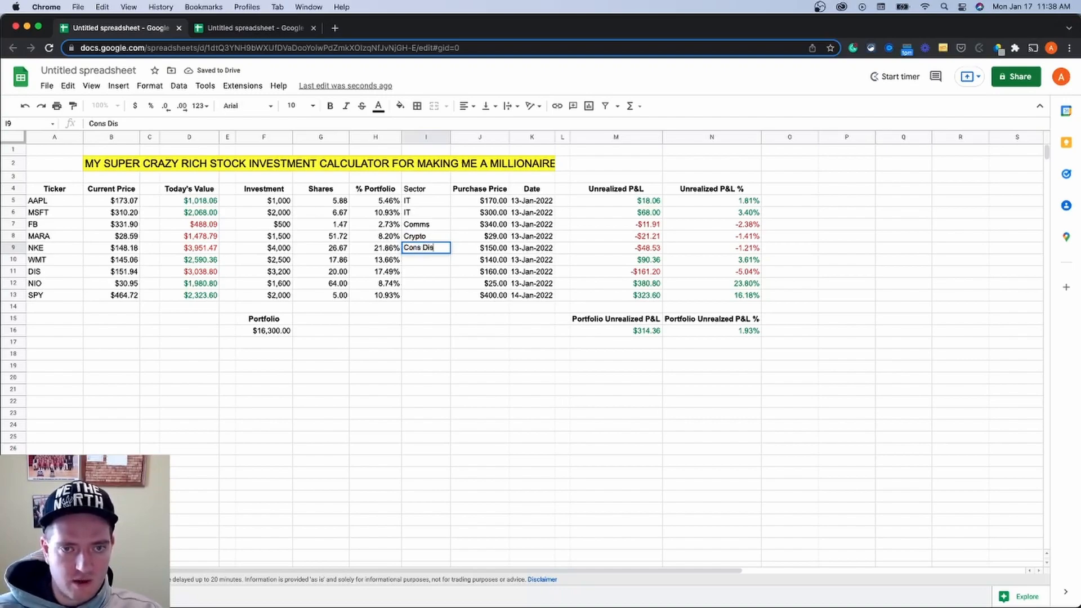
key(Return)
text(CO)
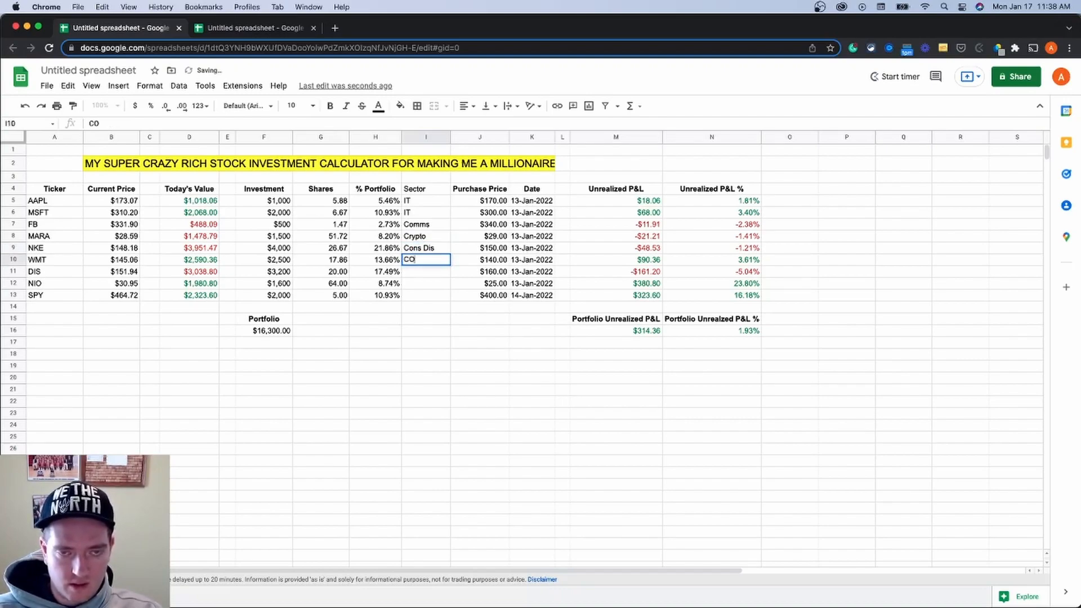
text(ns Stp)
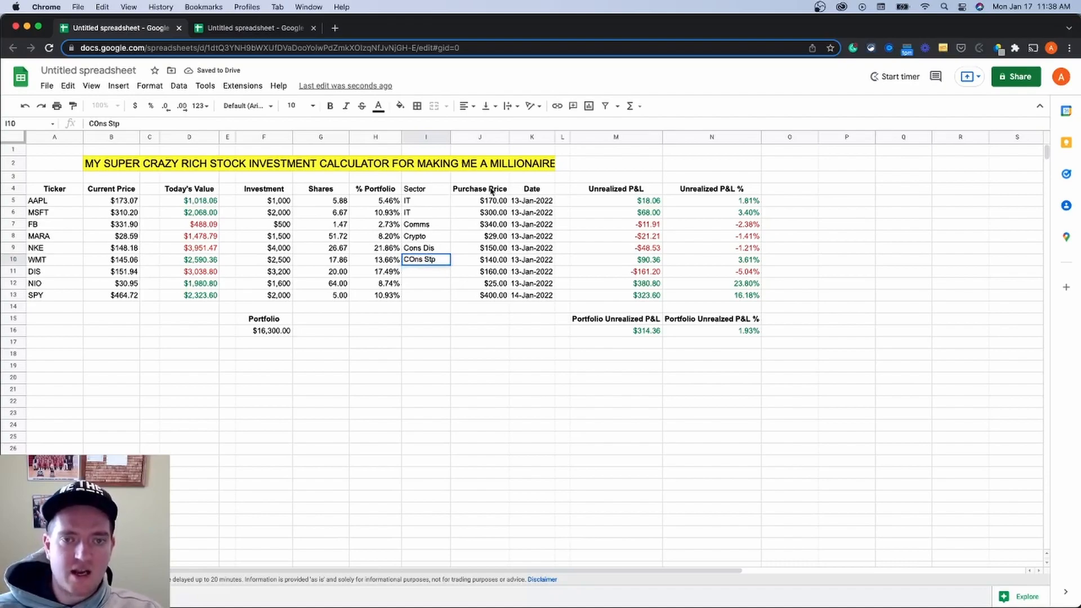
click(456, 226)
Clear the Sector heading and all sector entries from I4:I13.
drag(414, 204, 418, 285)
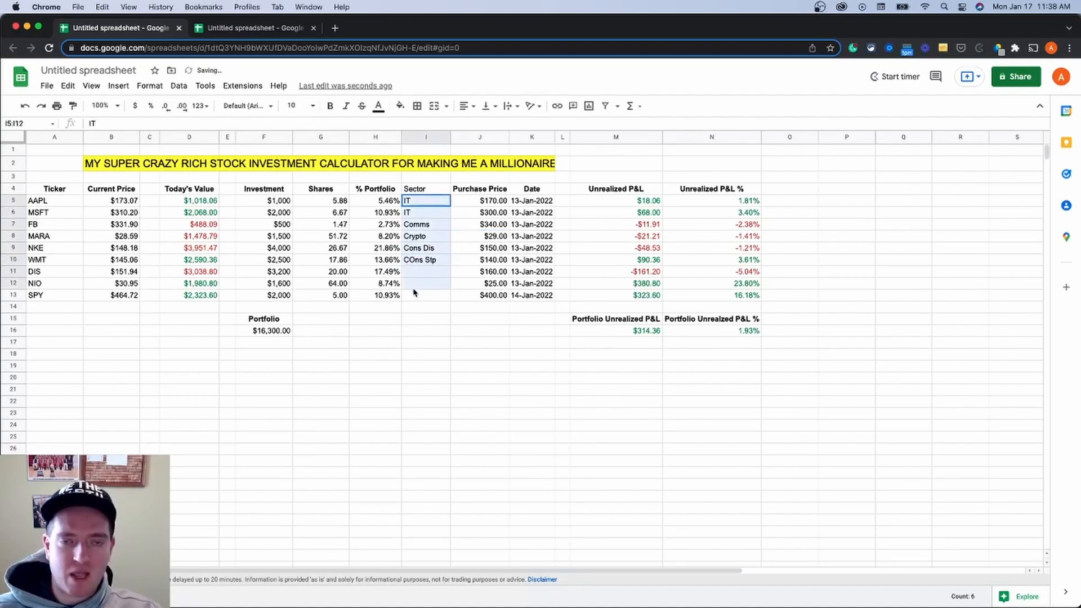
click(420, 297)
drag(426, 202, 422, 296)
click(422, 296)
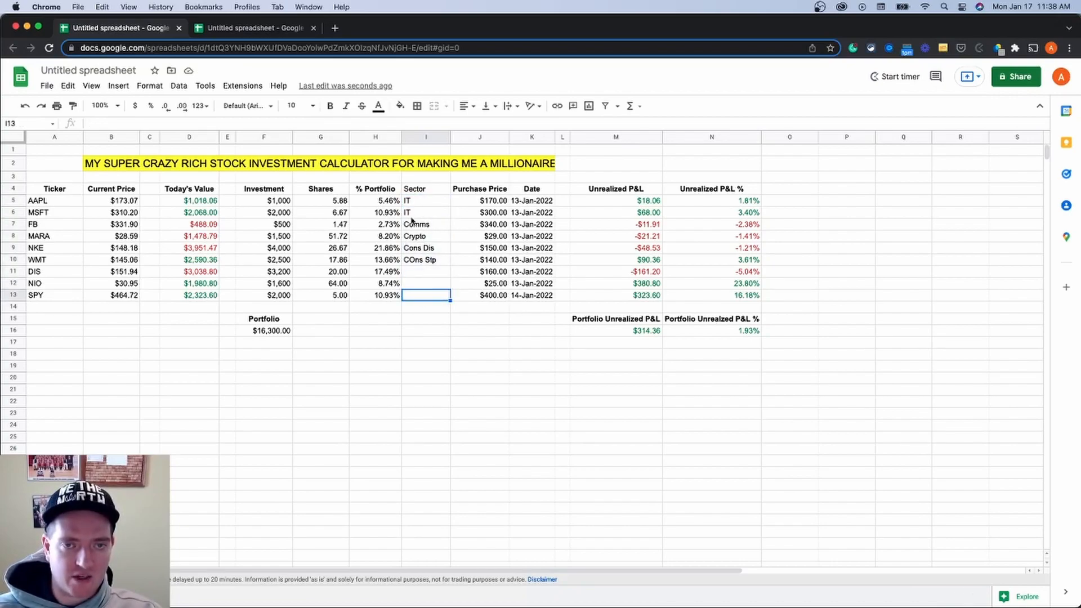
drag(424, 193, 424, 295)
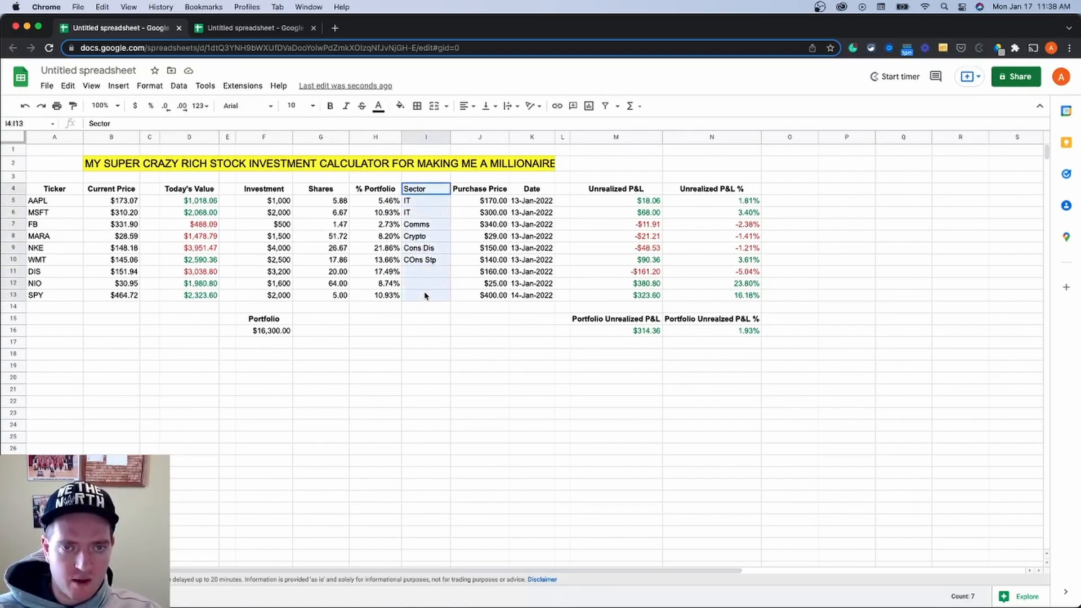
key(Delete)
Narrow the empty column I between % Portfolio and Purchase Price.
drag(450, 136, 433, 134)
drag(432, 134, 429, 134)
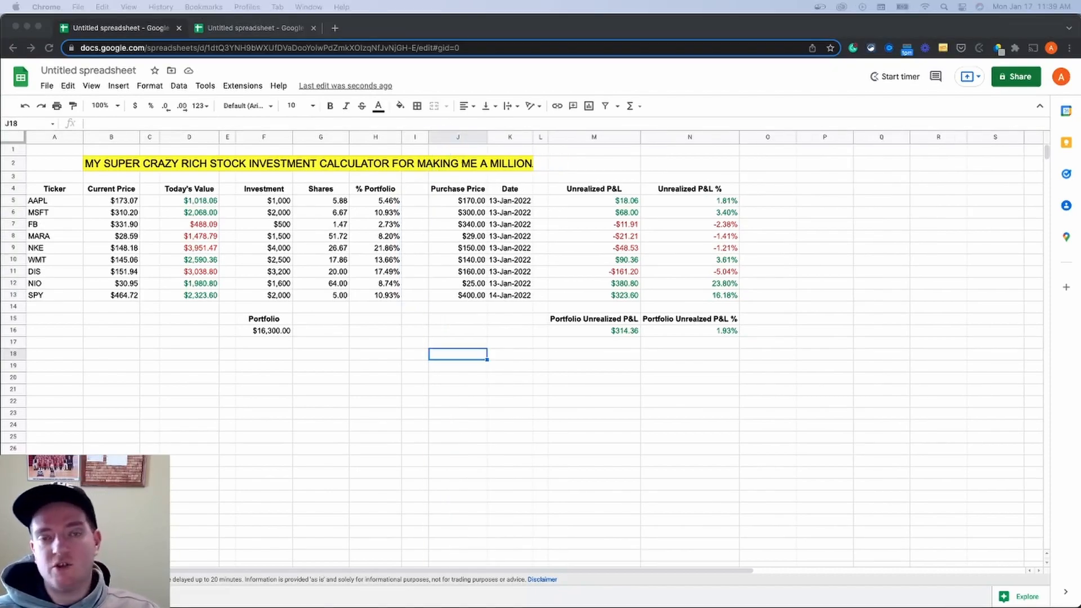